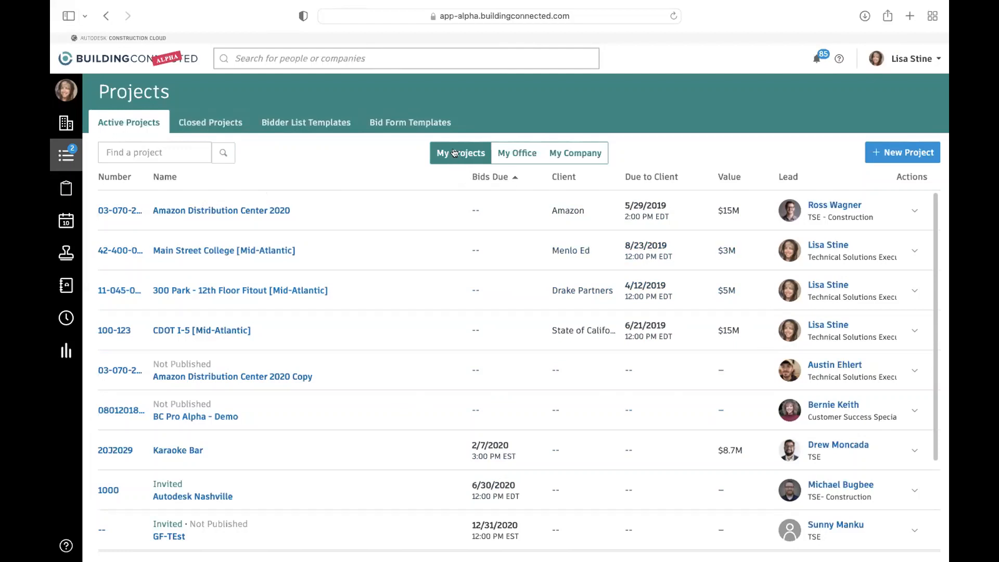
- View the active projects of My Office and My Company, and return to the My Projects list
left_click(526, 153)
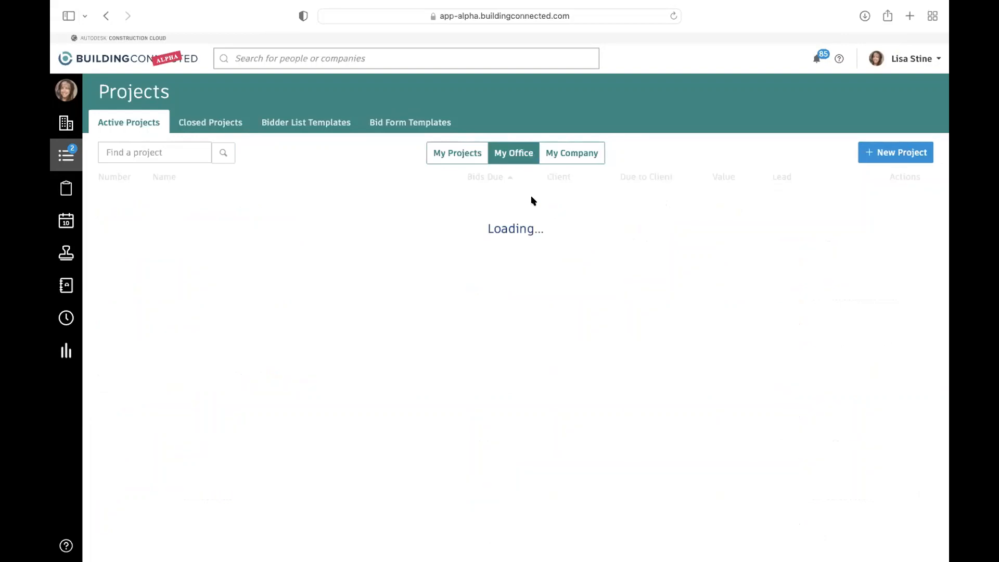
left_click(575, 154)
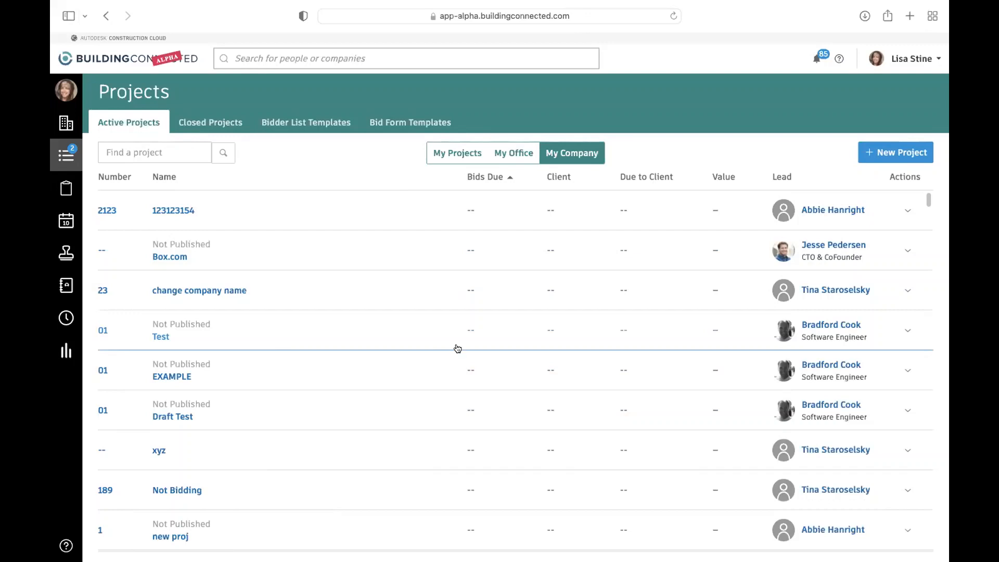
left_click(456, 152)
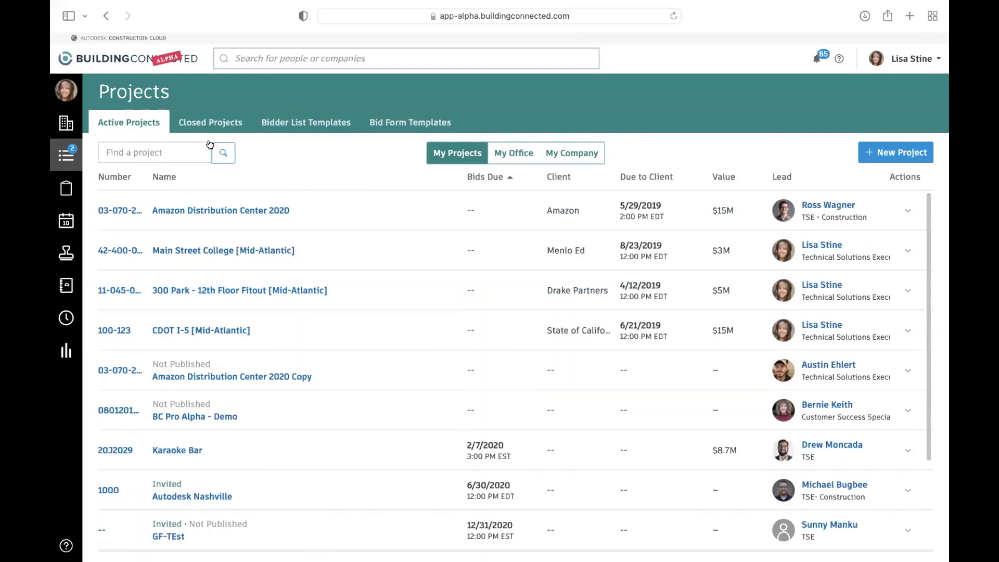
- View the closed projects for My Projects, My Office and My Company
left_click(222, 124)
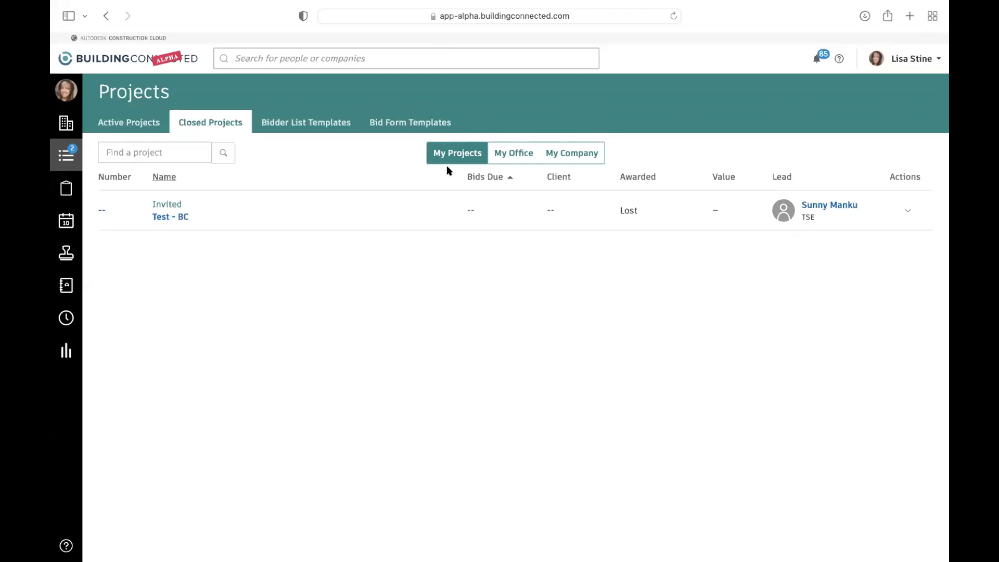
left_click(509, 152)
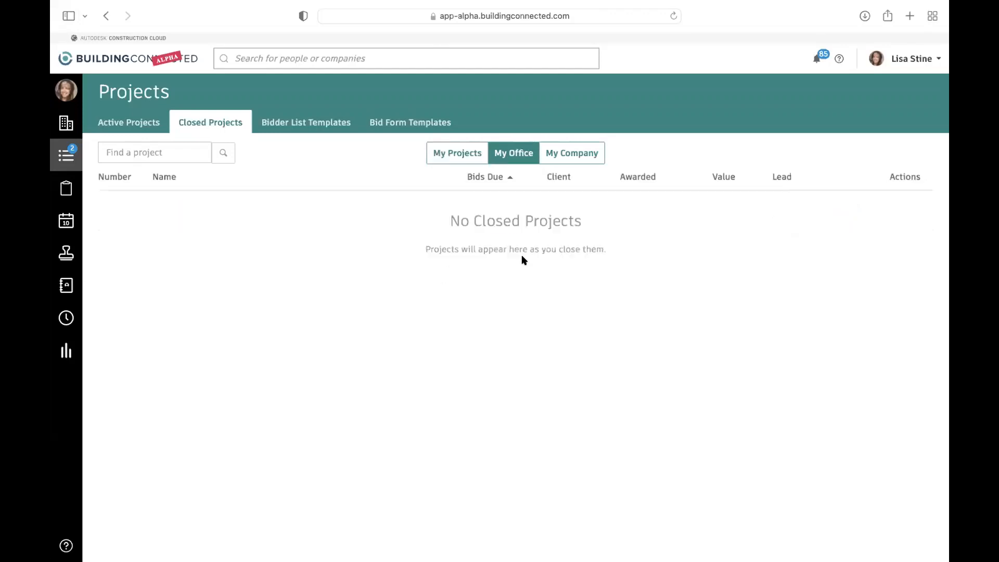
left_click(568, 155)
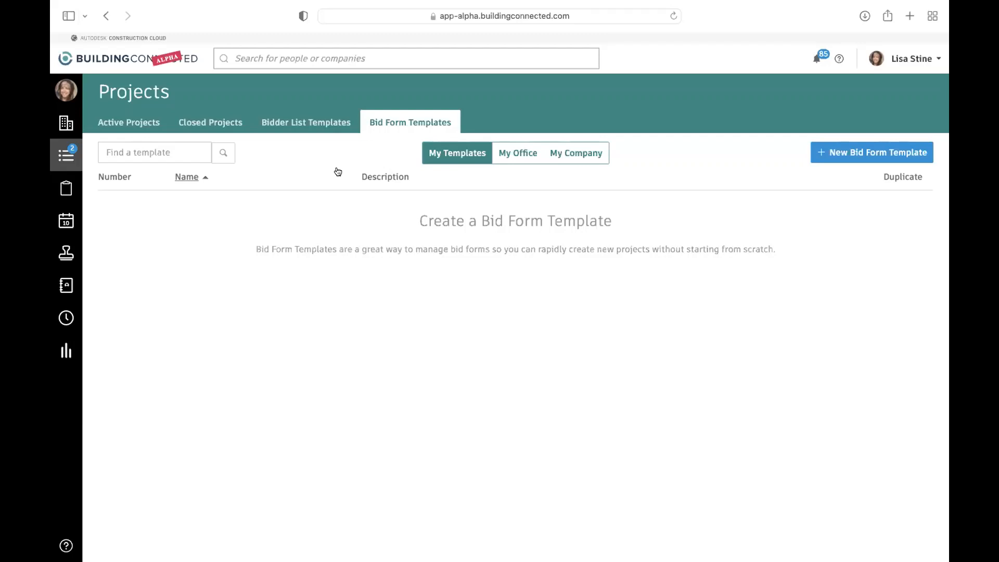
- View My Company's bid form templates and the bidder list templates of My Templates, My Office and My Company
left_click(559, 153)
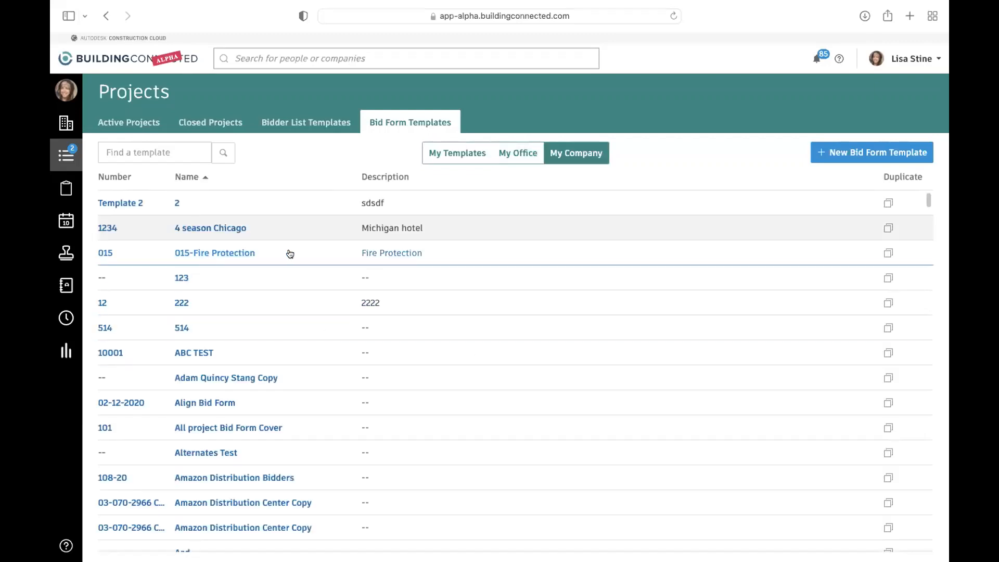
mouse_move(335, 235)
left_click(304, 123)
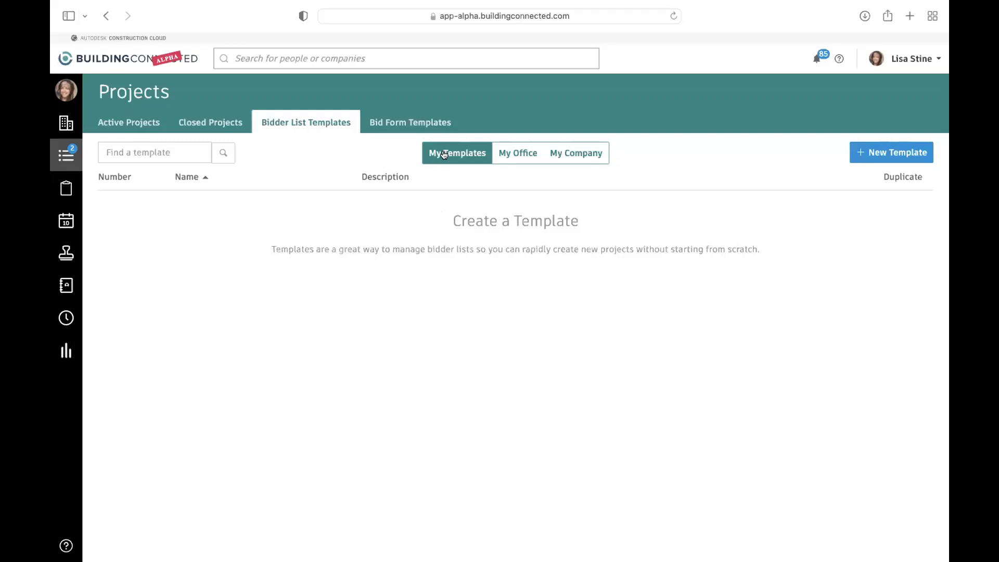
left_click(513, 155)
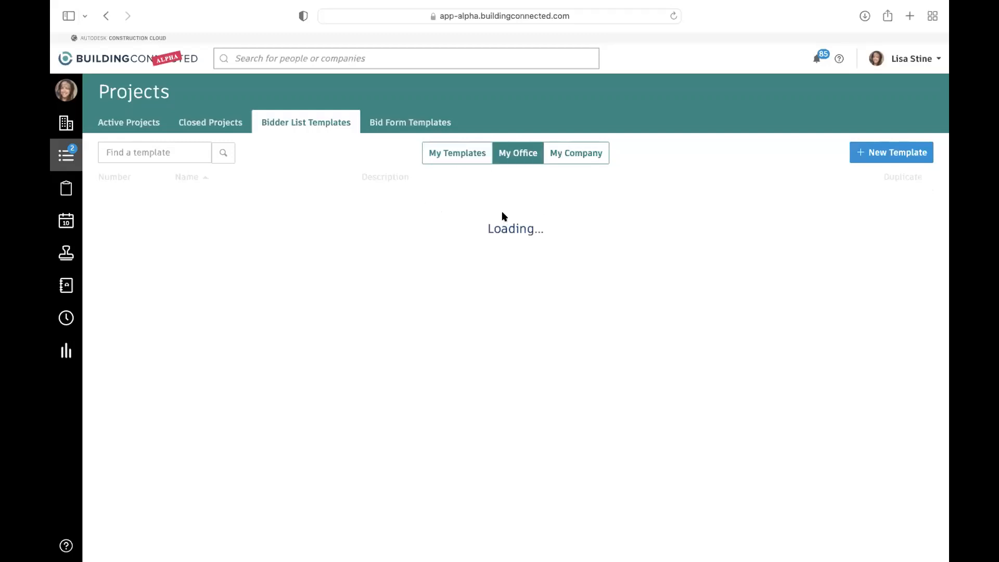
left_click(588, 154)
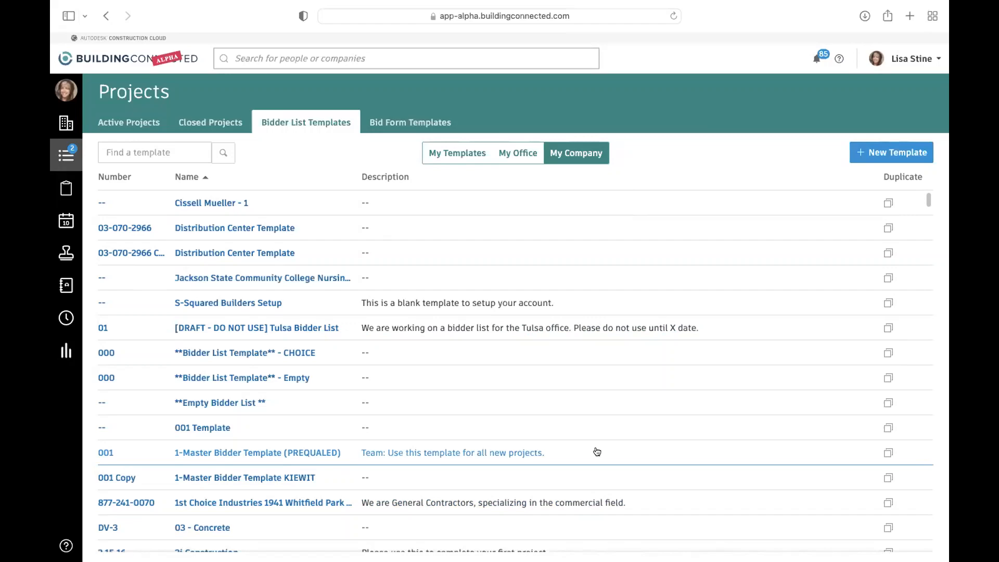
- Start a new project from the active projects list with number 12345 and enter a test project name
left_click(139, 127)
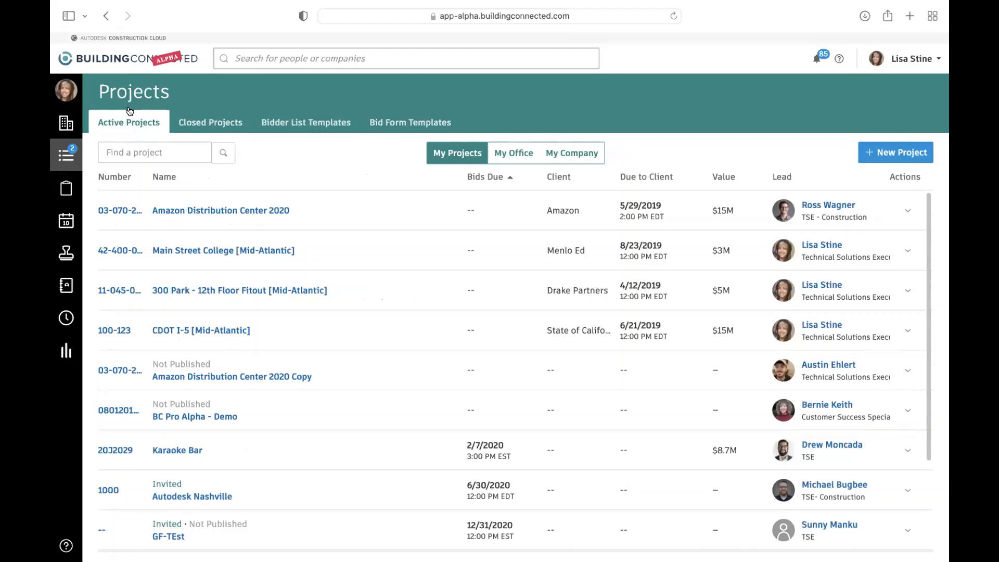
left_click(890, 157)
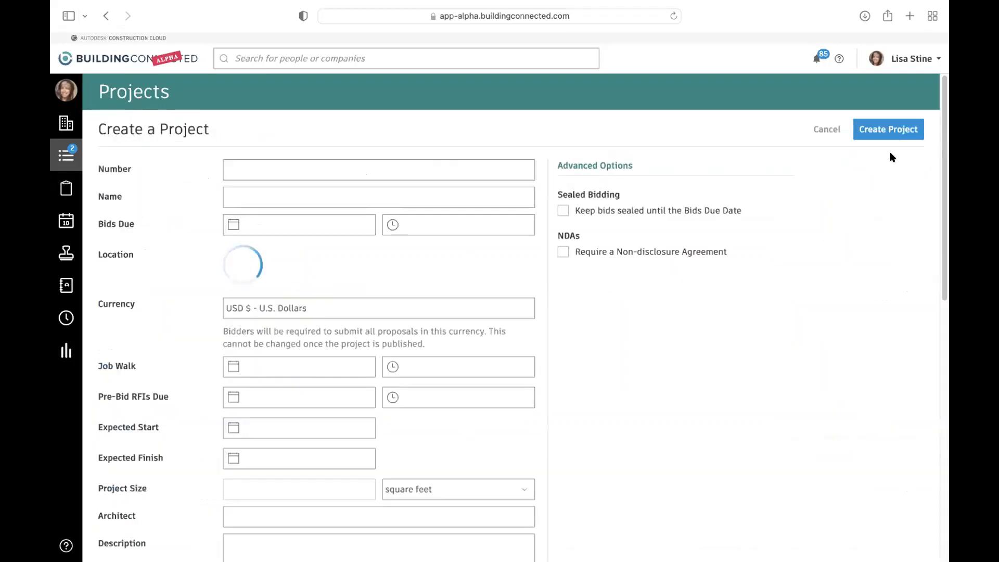
left_click(453, 167)
type("12345")
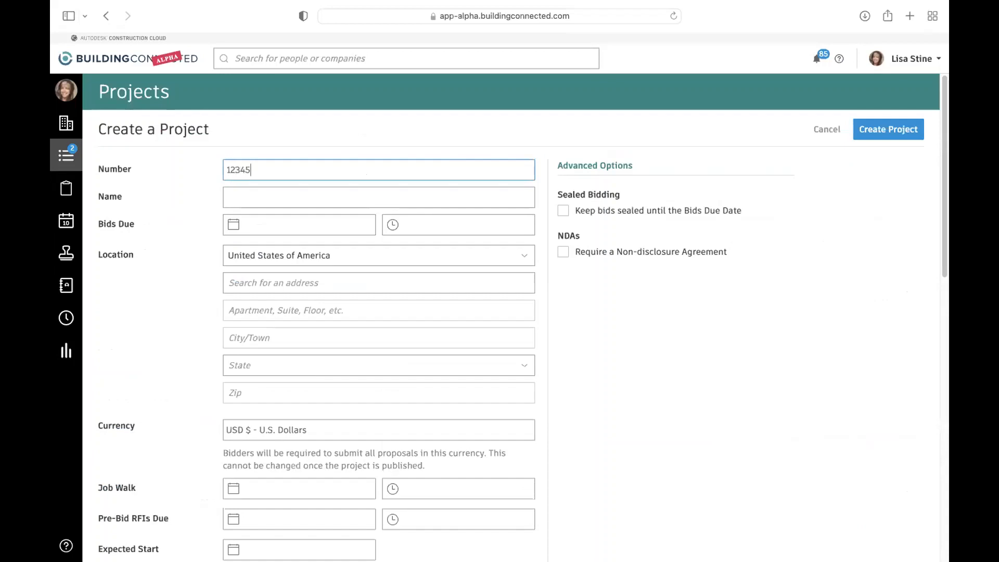
left_click(404, 195)
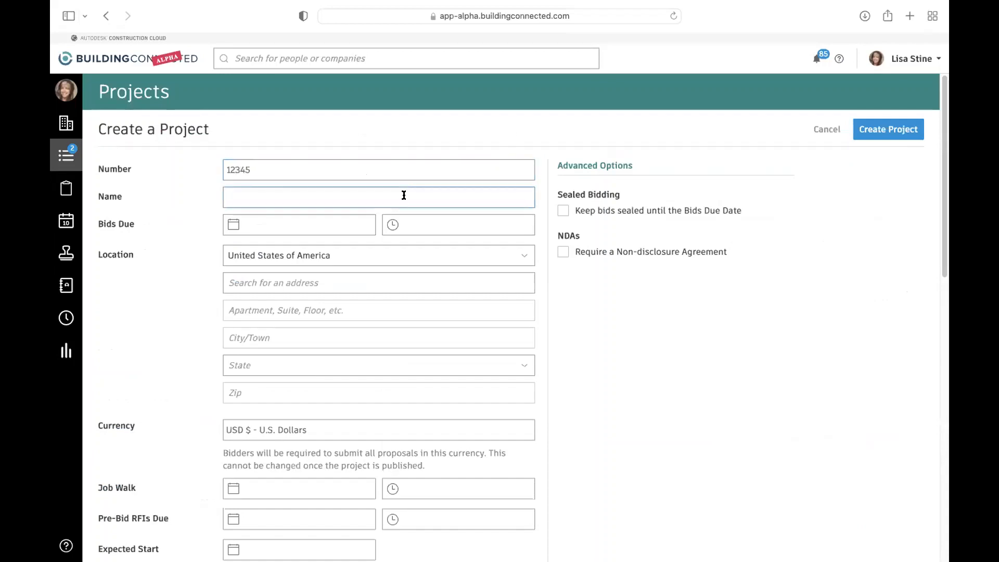
type("LIsa Test")
- Set the new project's bids due date to Jun 17, 2022 and look through the available due times
left_click(328, 225)
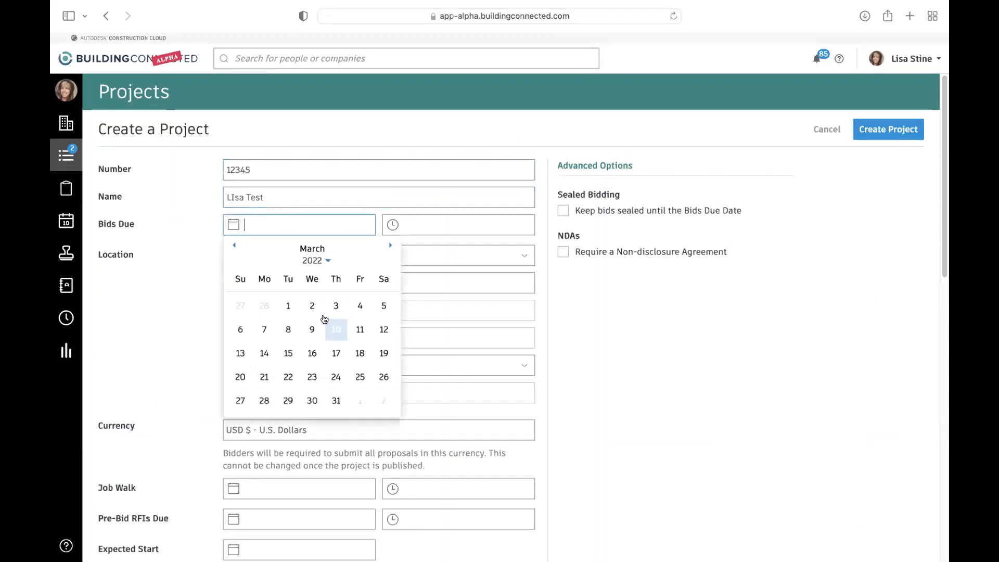
left_click(391, 246)
left_click(391, 246)
left_click(391, 245)
left_click(360, 353)
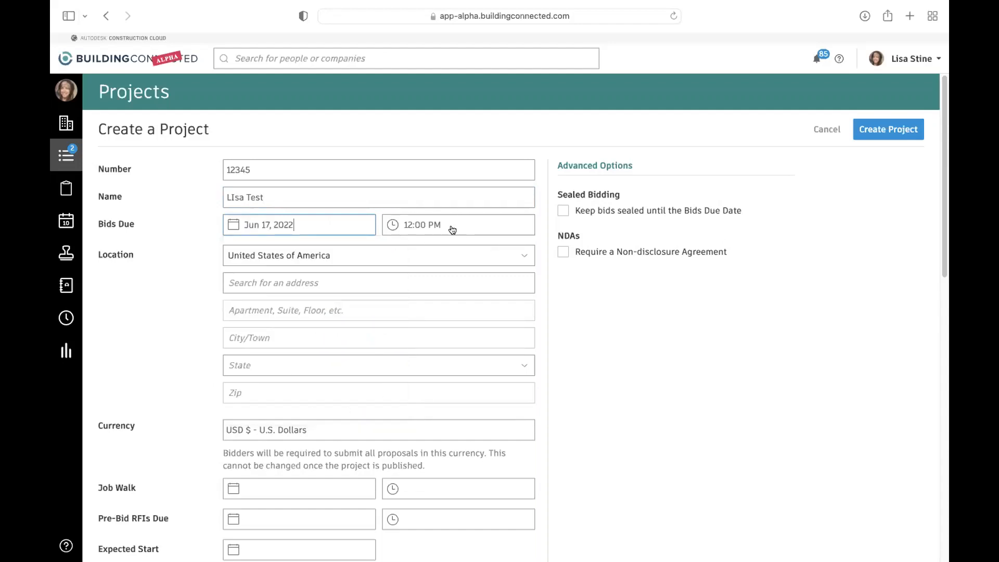
left_click(437, 224)
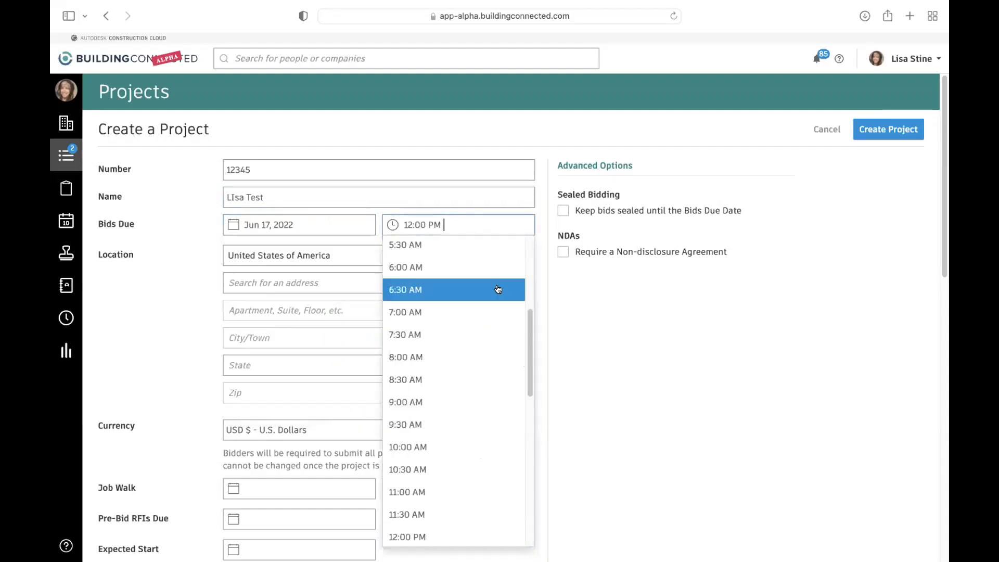
left_click(332, 325)
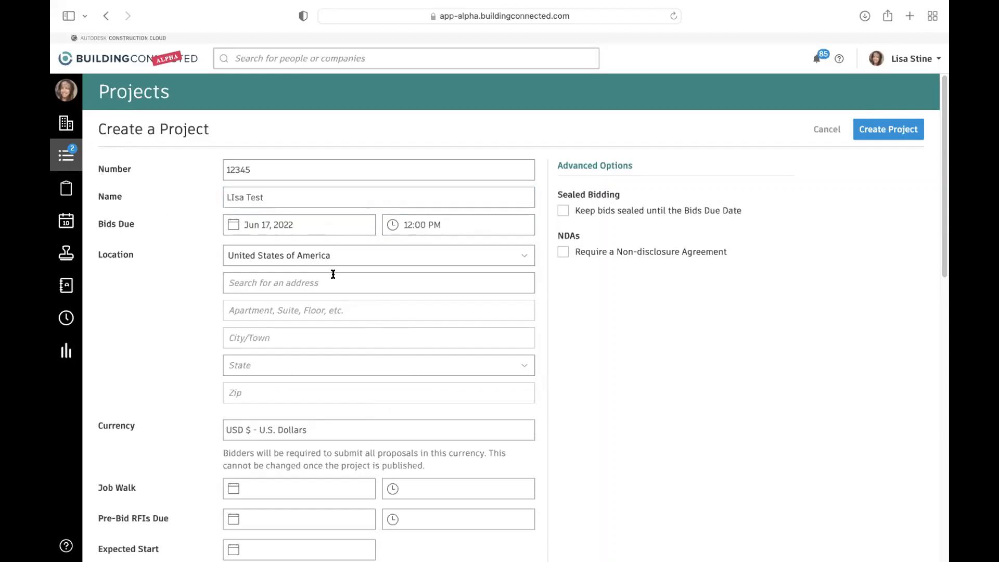
- Review the remaining fields of the new project form, including the private information, and cancel the project's creation
scroll(342, 359, "down", 3)
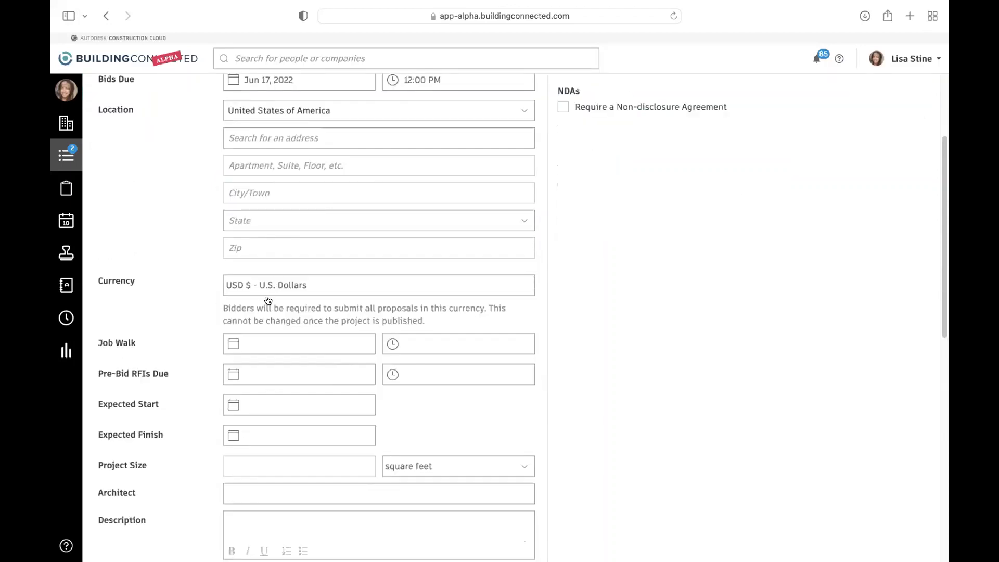
scroll(266, 359, "down", 2)
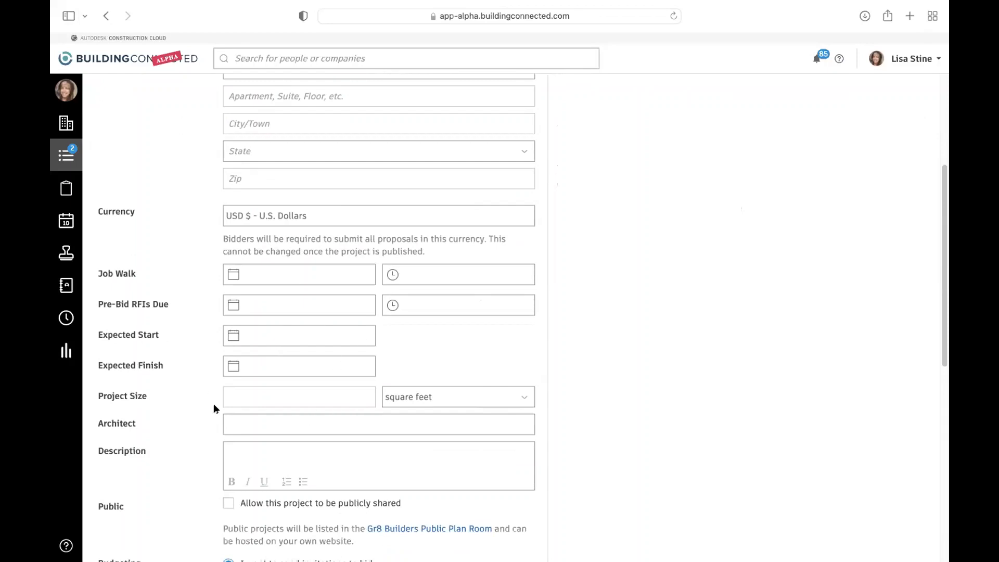
scroll(317, 432, "down", 2)
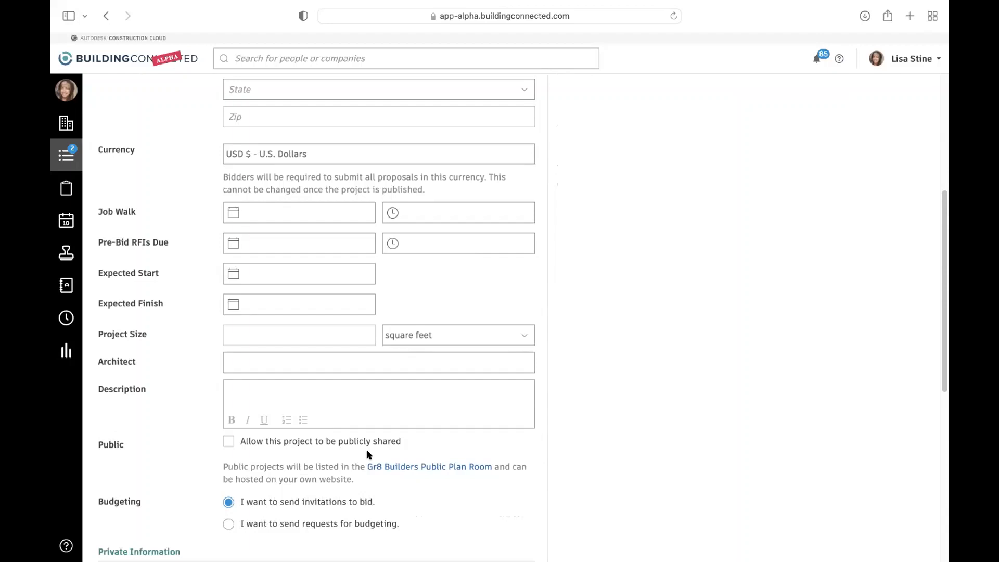
scroll(379, 238, "up", 5)
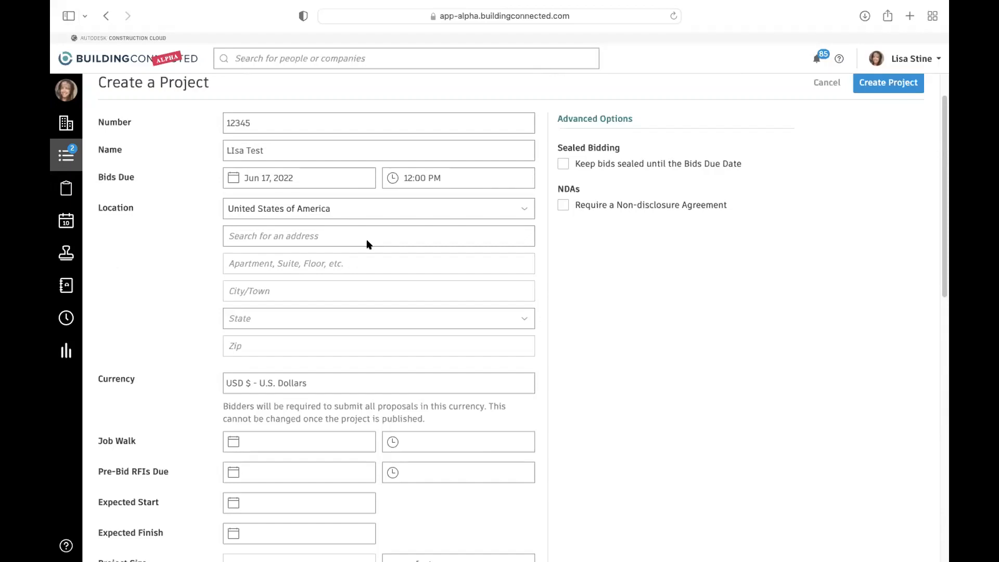
scroll(275, 225, "down", 2)
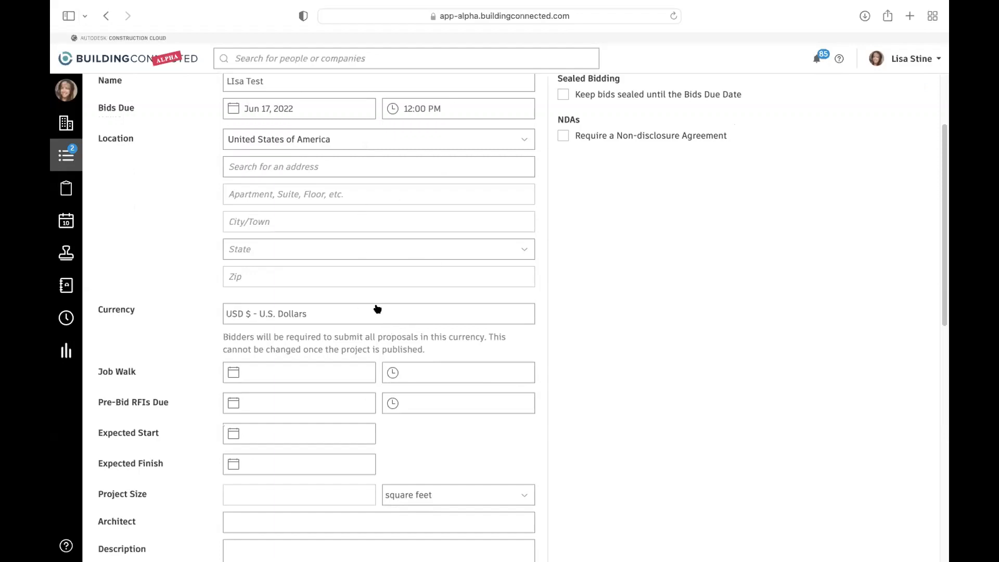
scroll(376, 307, "down", 4)
scroll(378, 308, "down", 8)
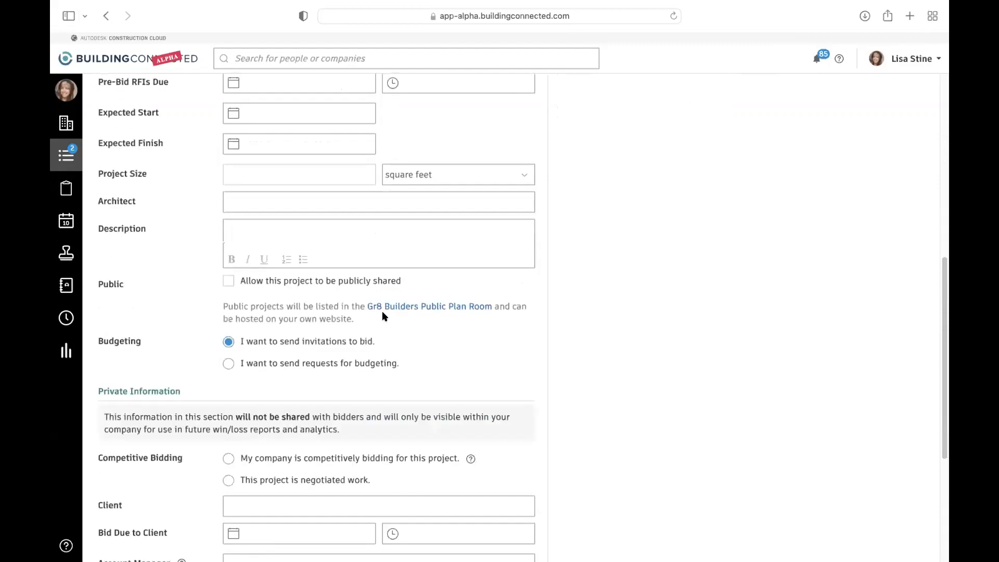
scroll(383, 316, "down", 8)
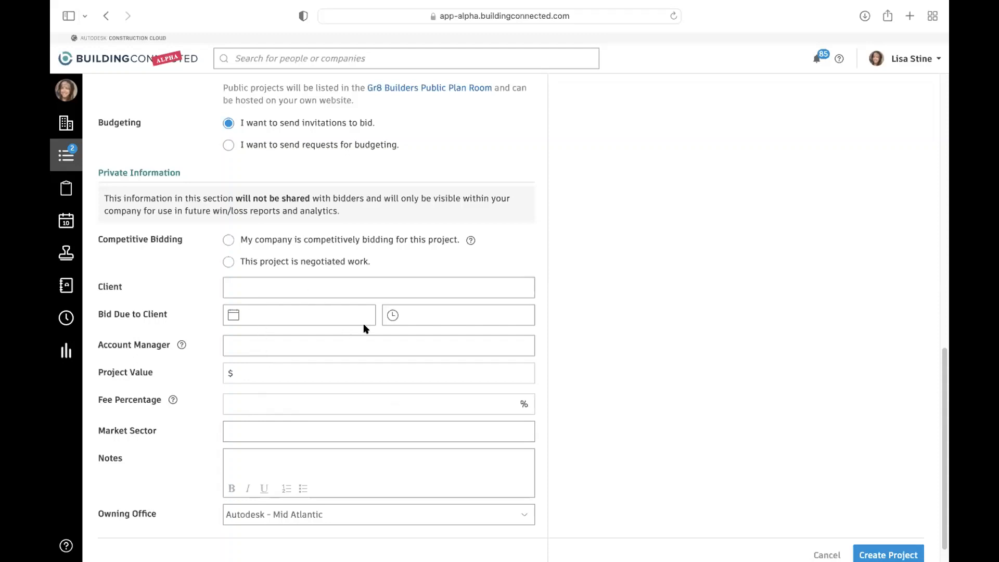
scroll(363, 323, "up", 8)
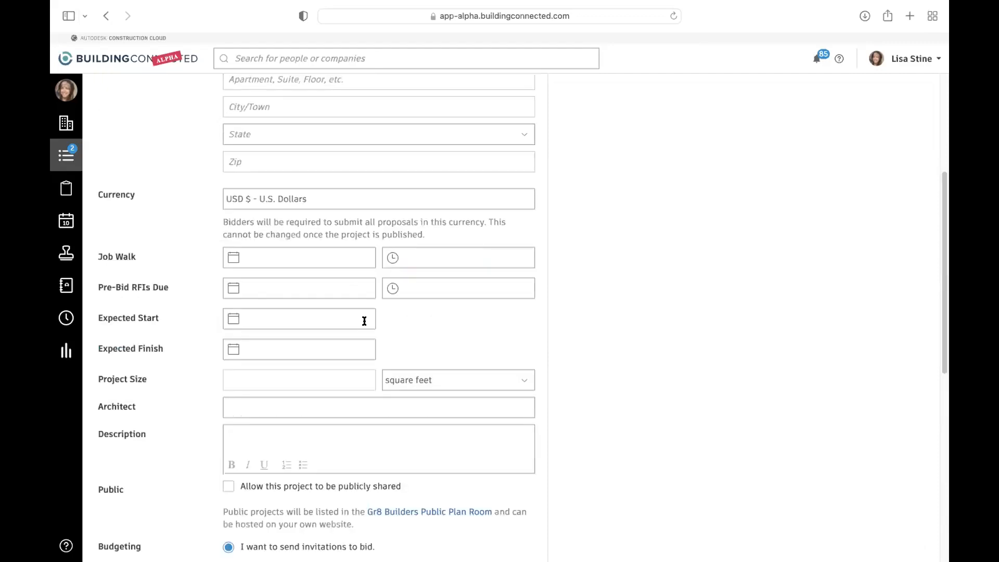
scroll(364, 321, "up", 4)
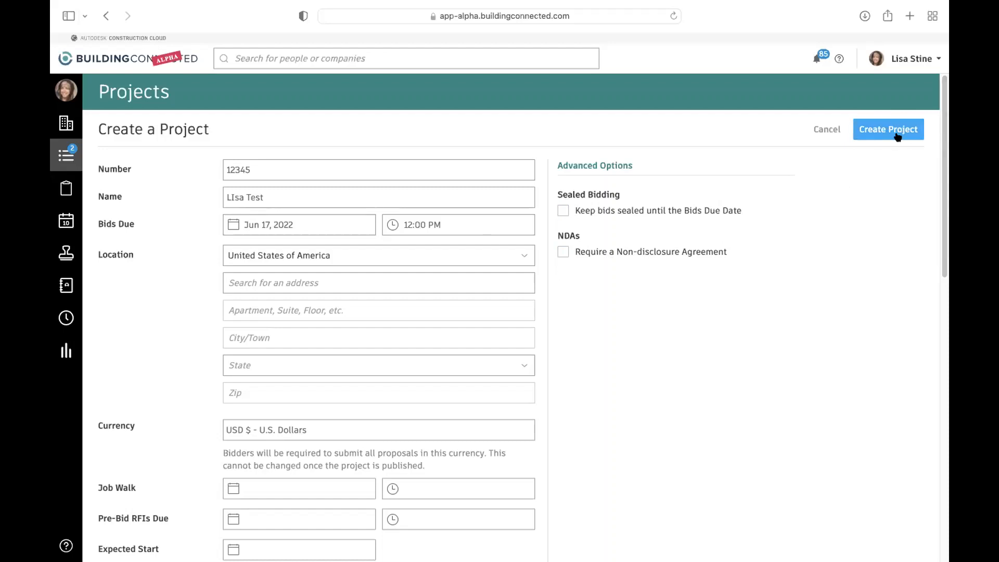
left_click(827, 130)
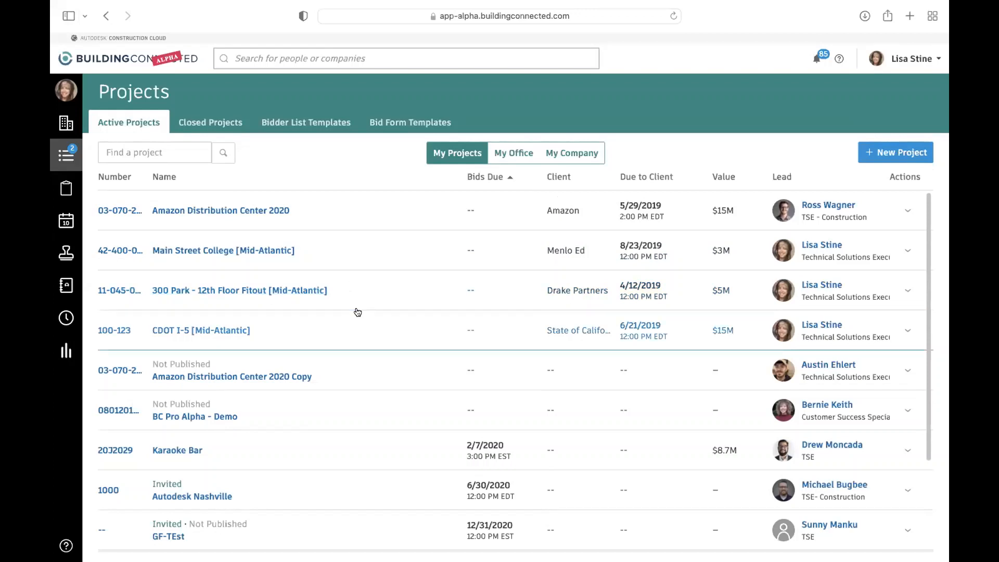
- Open the Amazon Distribution Center project's information for editing and review its fields through the private information section
scroll(367, 364, "down", 3)
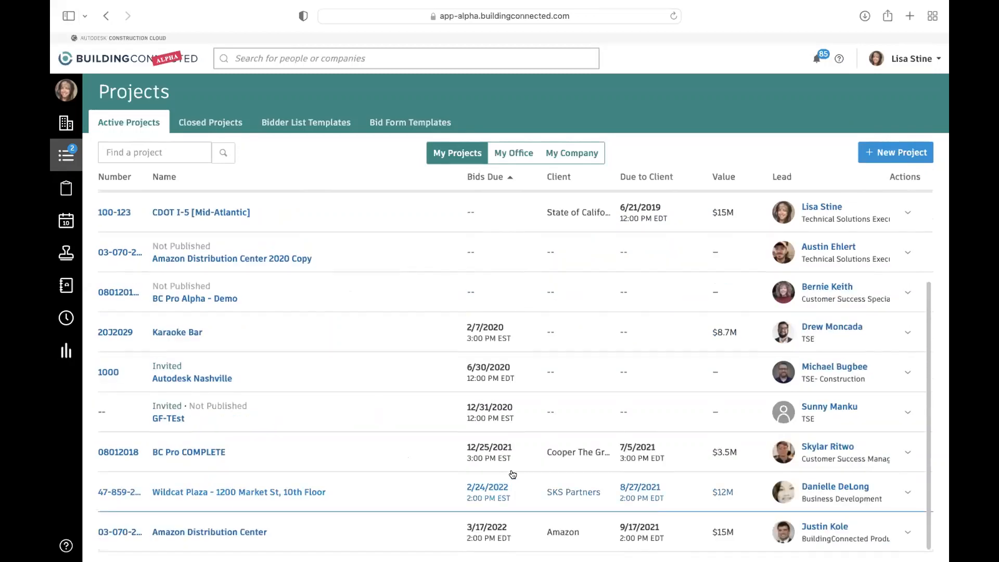
left_click(182, 533)
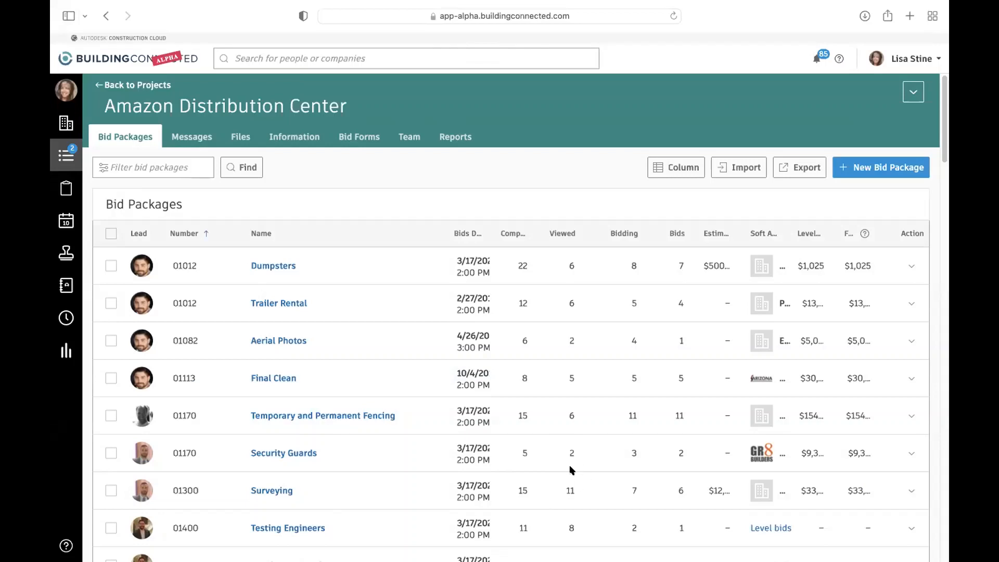
left_click(294, 142)
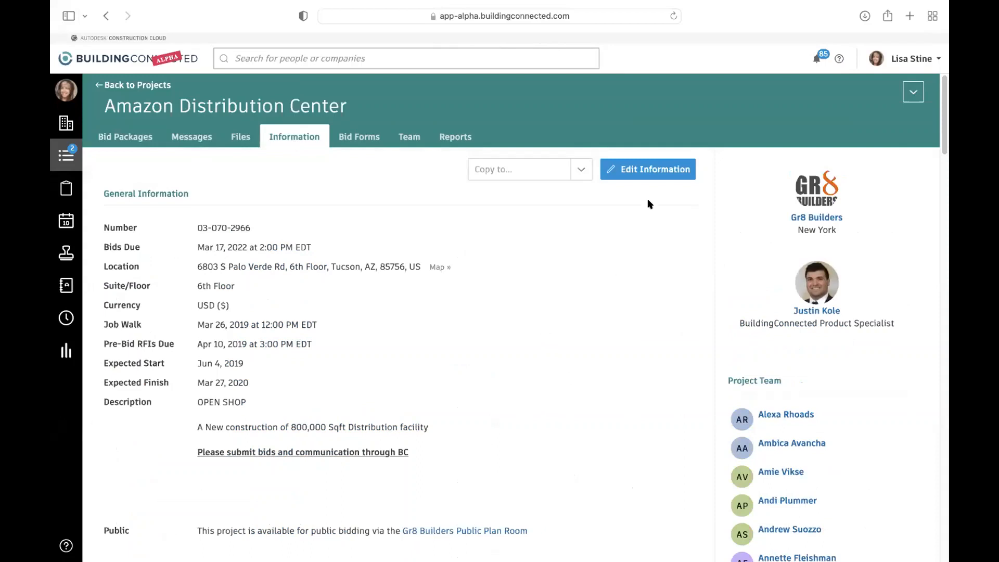
left_click(647, 171)
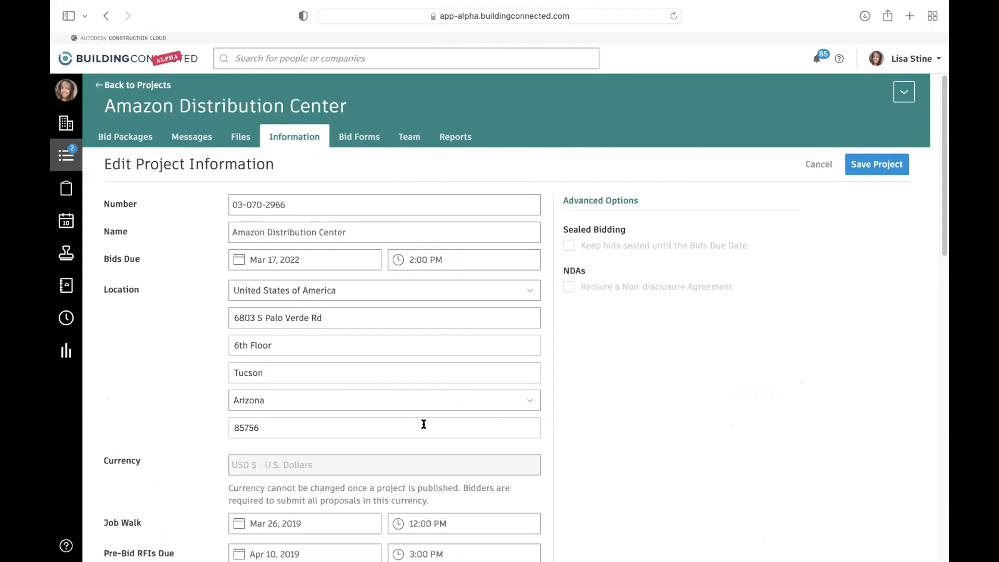
scroll(408, 421, "down", 3)
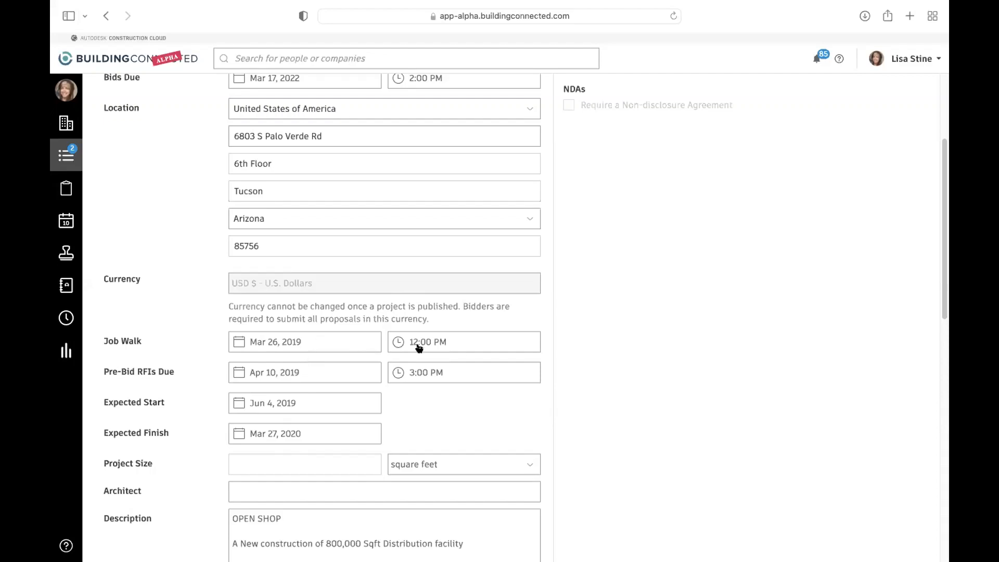
scroll(489, 344, "down", 3)
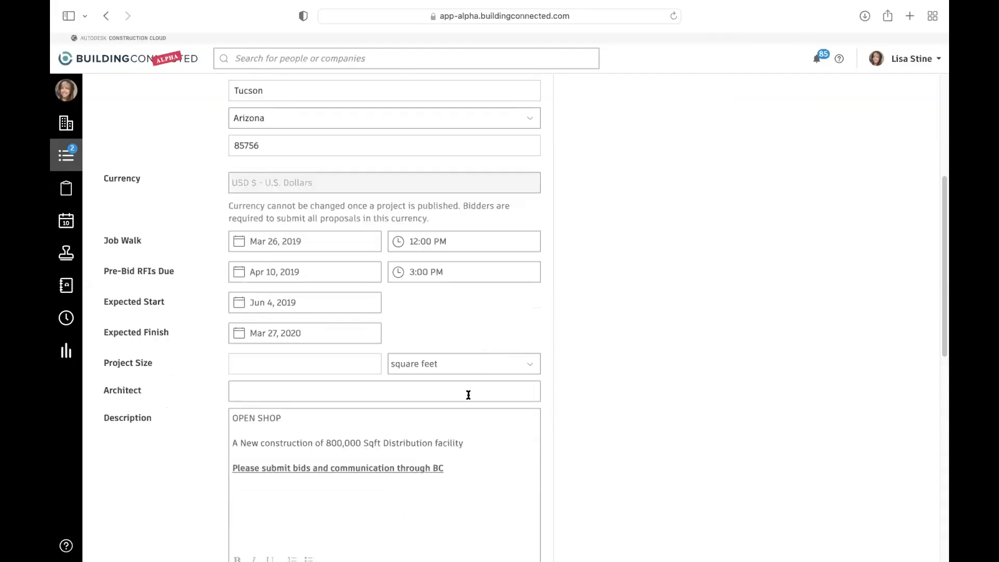
scroll(465, 389, "down", 2)
scroll(494, 387, "down", 10)
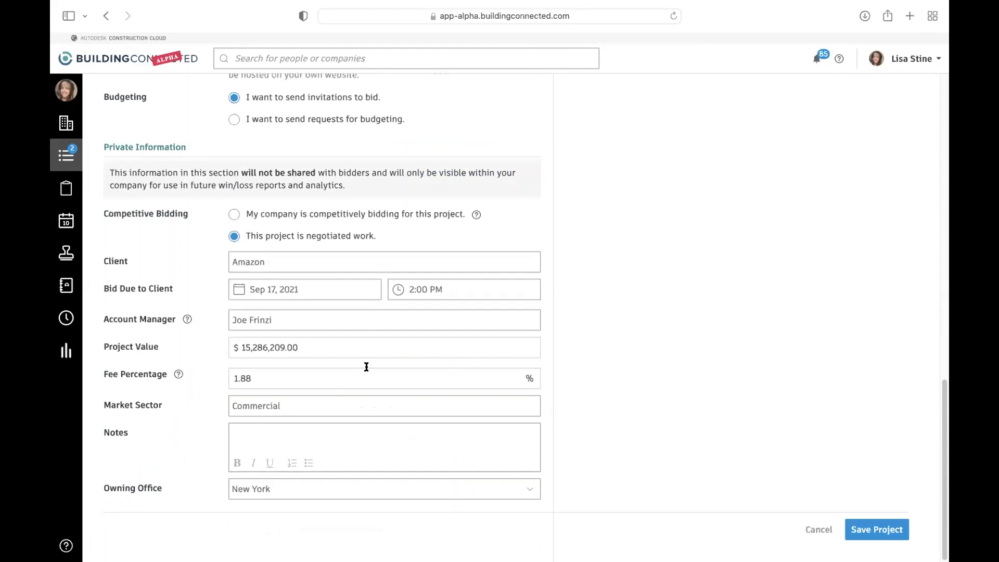
- Go to the Amazon Distribution Center project's team list and look at the coworker suggestions for adding a teammate
scroll(366, 367, "up", 15)
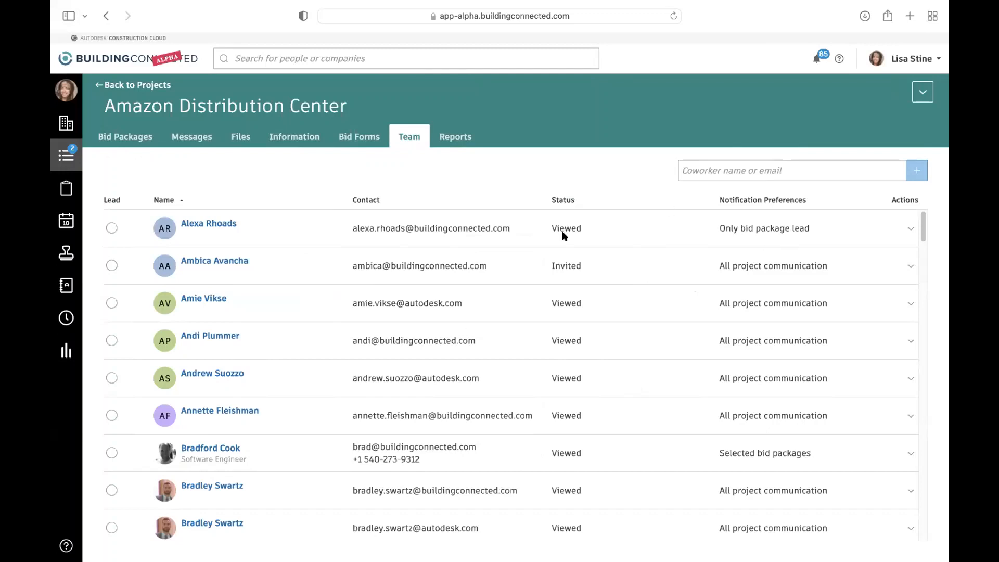
left_click(751, 171)
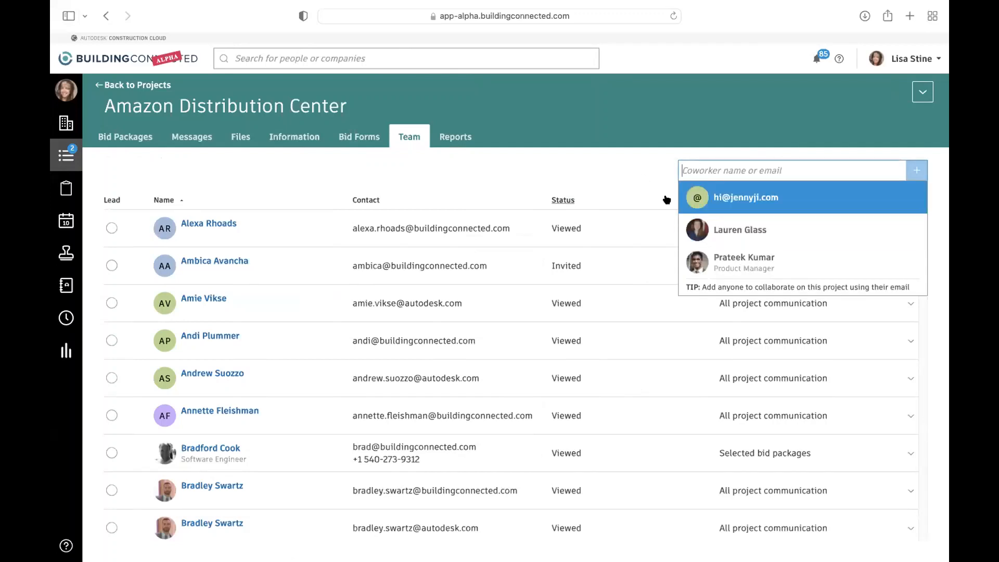
left_click(576, 156)
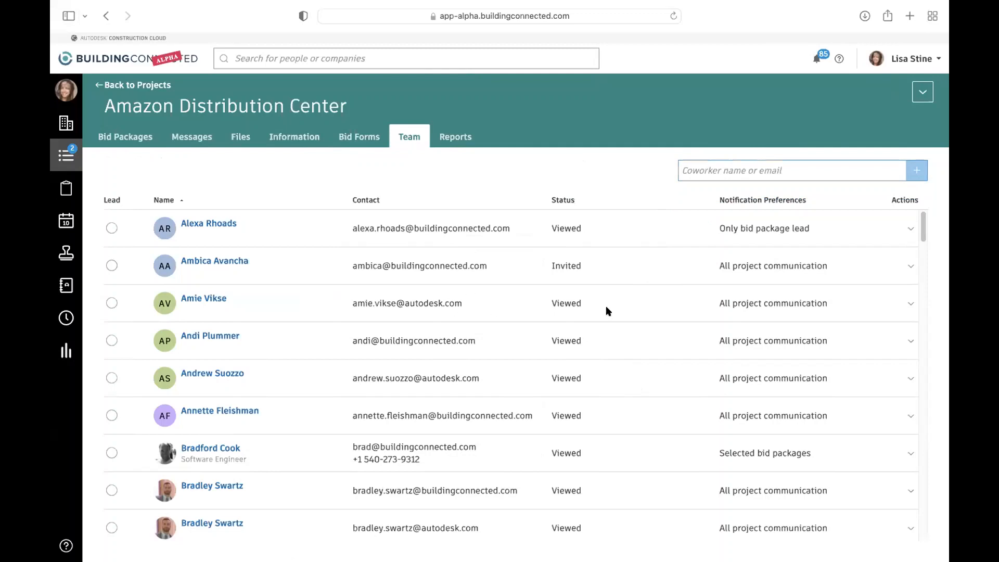
left_click(827, 160)
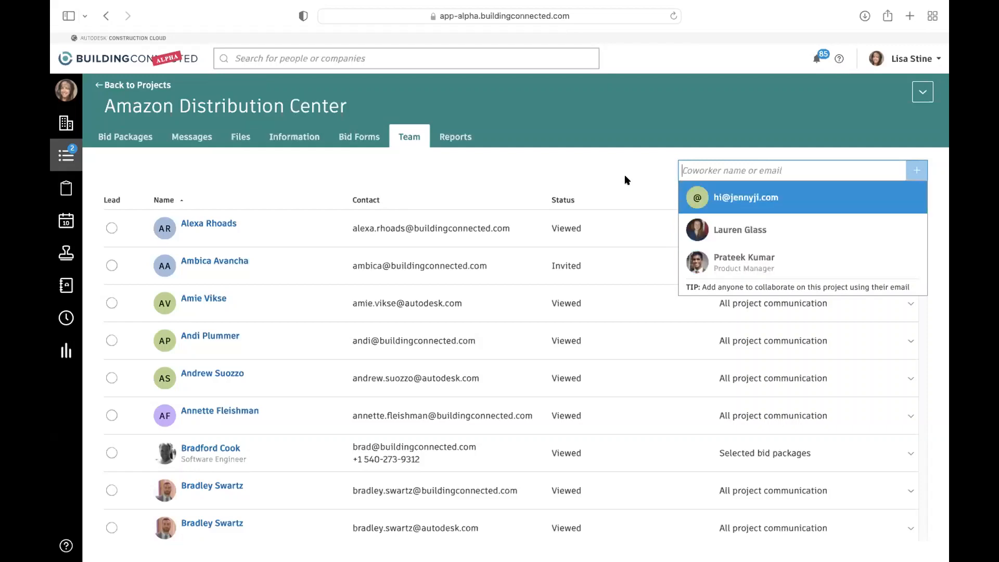
left_click(612, 155)
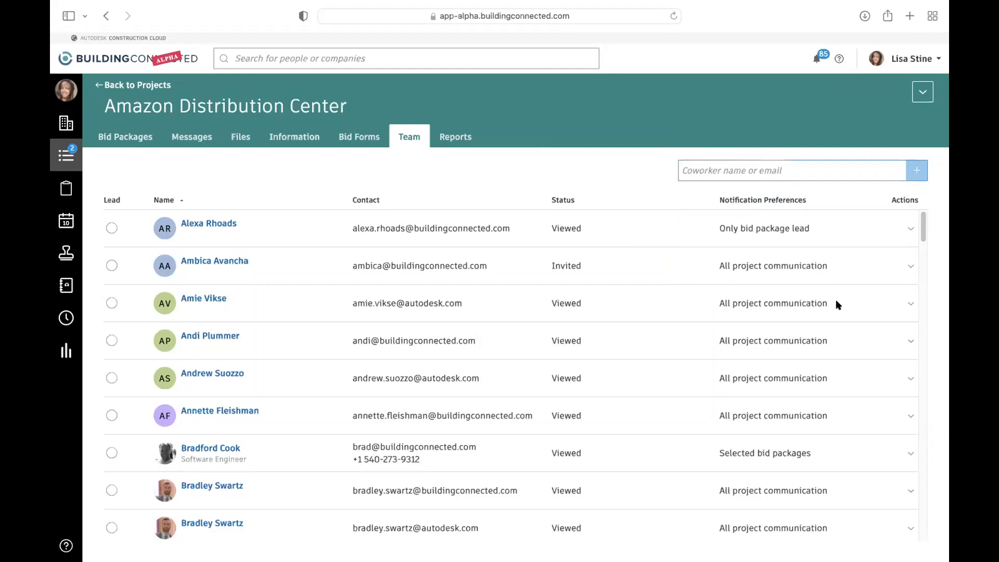
- Open the first teammate's notification settings, choose only specific bid packages, and include Dry Utilities
left_click(909, 229)
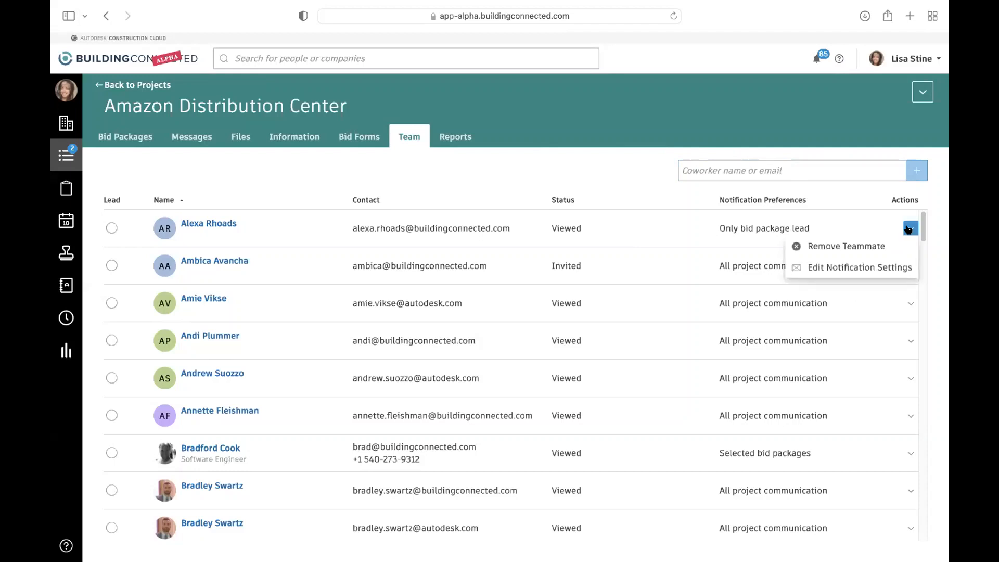
left_click(874, 267)
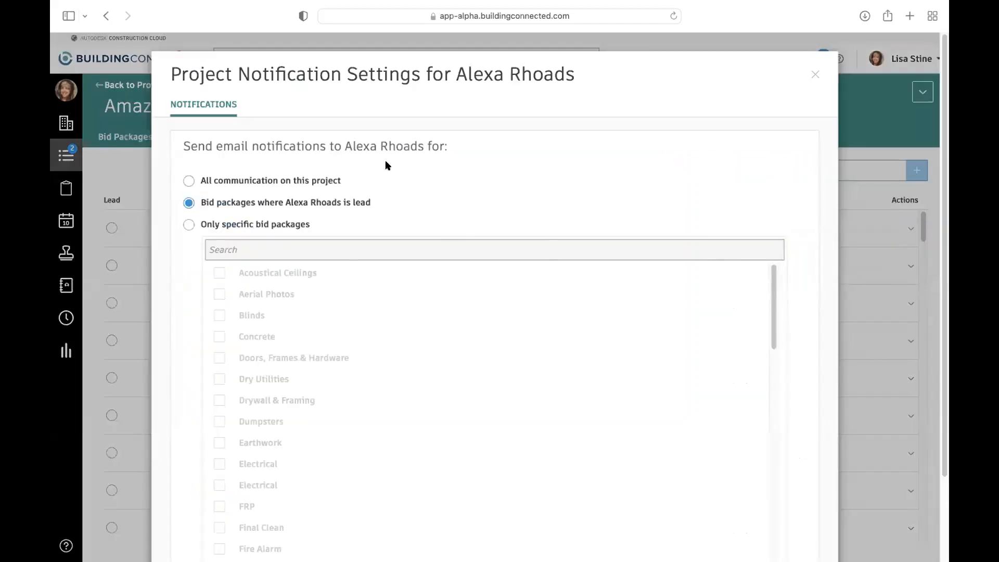
left_click(245, 227)
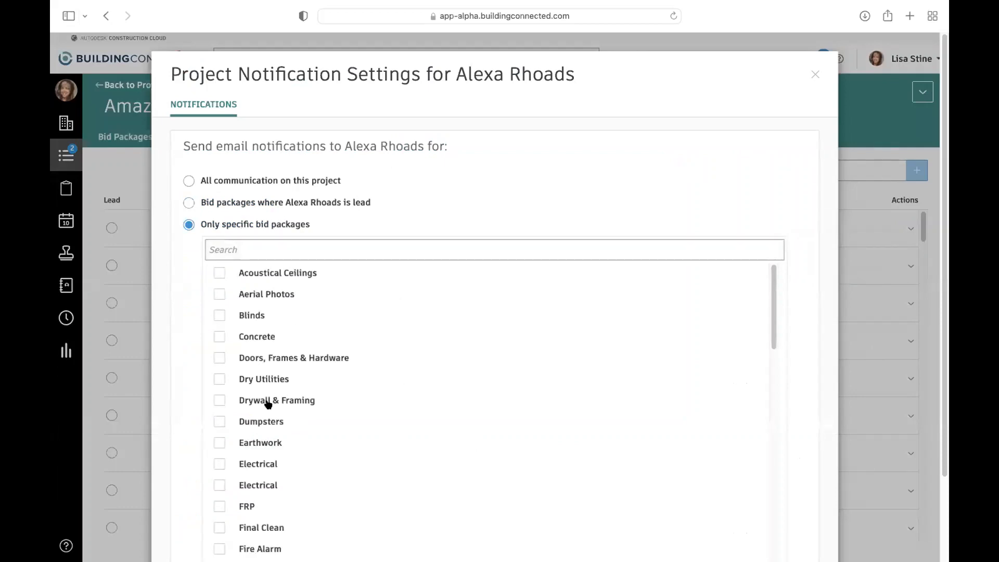
left_click(221, 378)
scroll(453, 416, "down", 10)
scroll(541, 466, "down", 3)
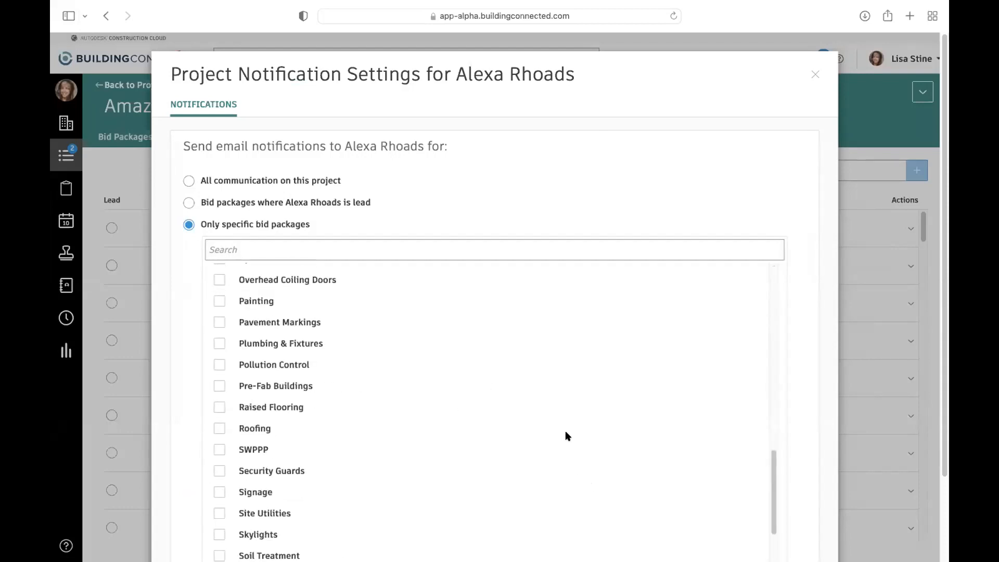
scroll(568, 432, "up", 12)
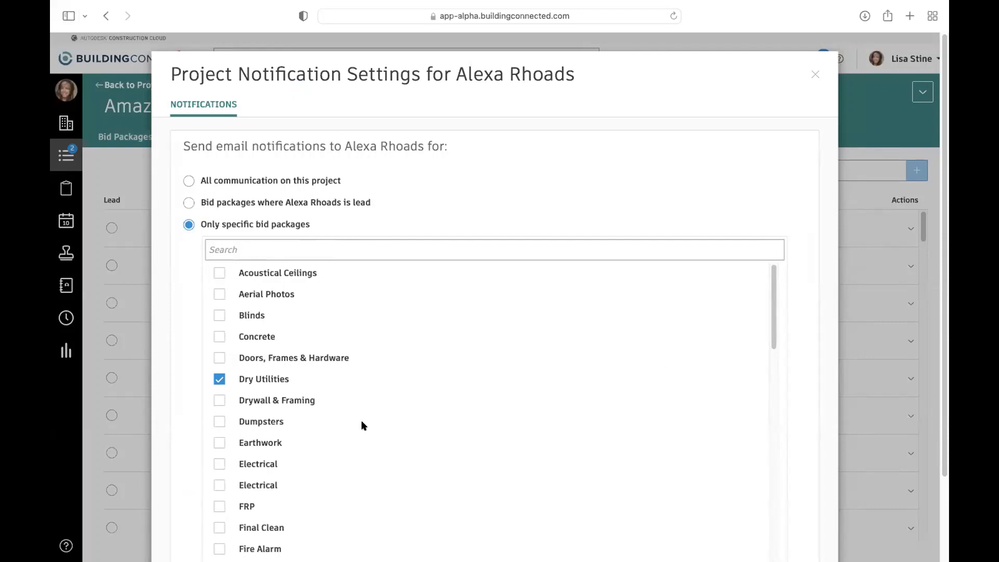
- Change the first teammate's notifications to "Do not send any email notifications" and update the settings
scroll(361, 423, "down", 15)
scroll(500, 283, "down", 3)
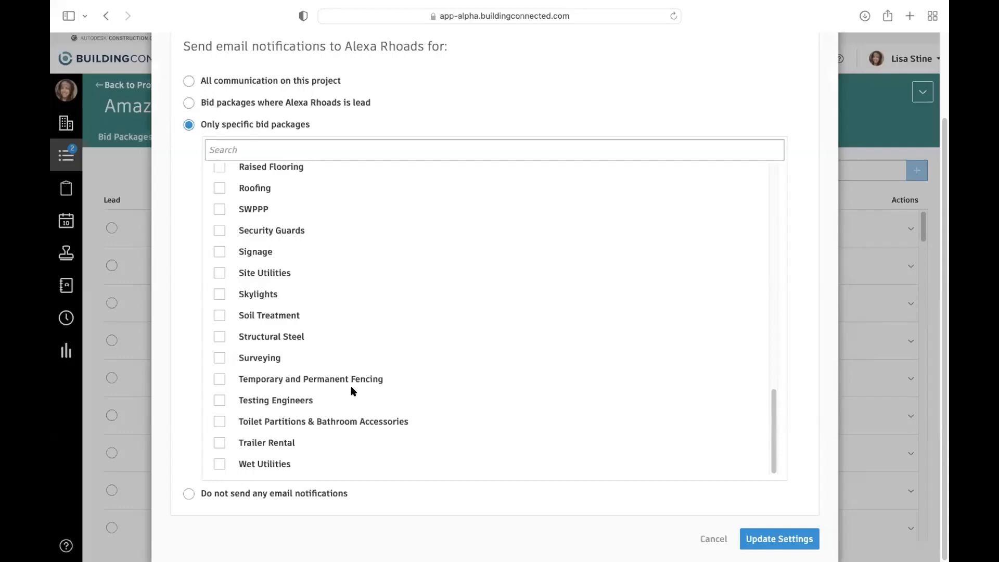
left_click(281, 496)
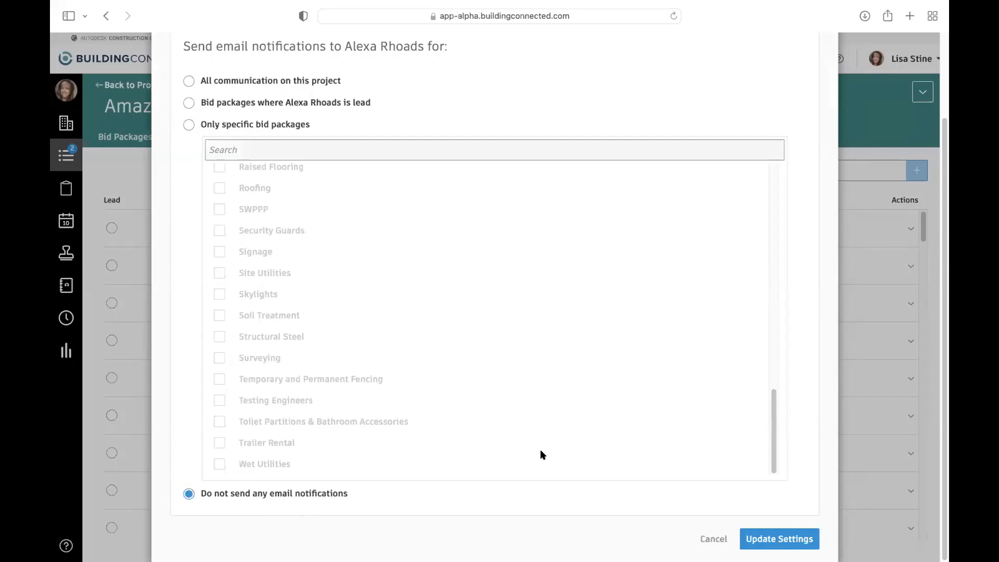
left_click(792, 536)
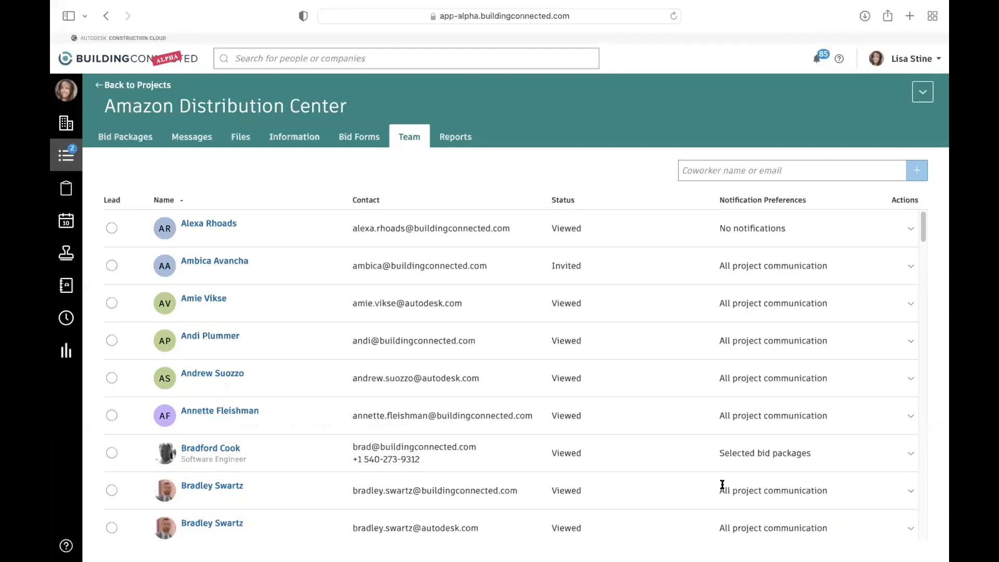
scroll(399, 416, "down", 1)
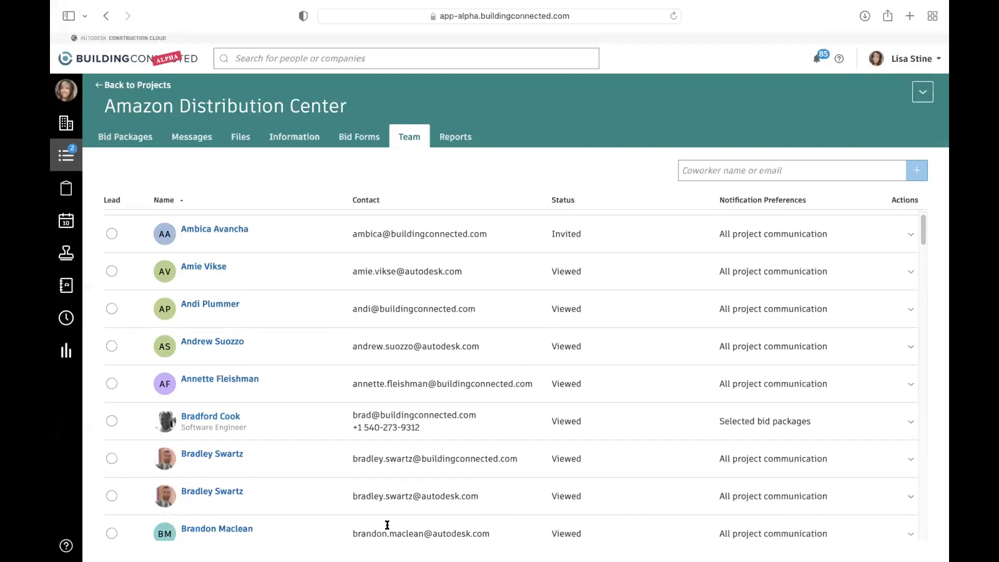
scroll(656, 387, "up", 1)
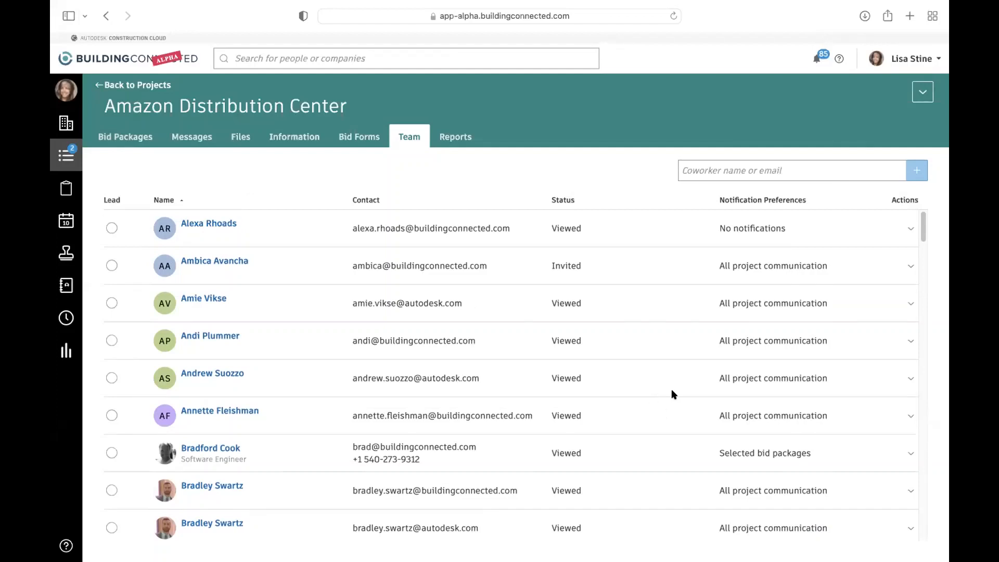
- Look through the project files and the bid package files, expand the Concrete folder, and return to the project files
left_click(240, 138)
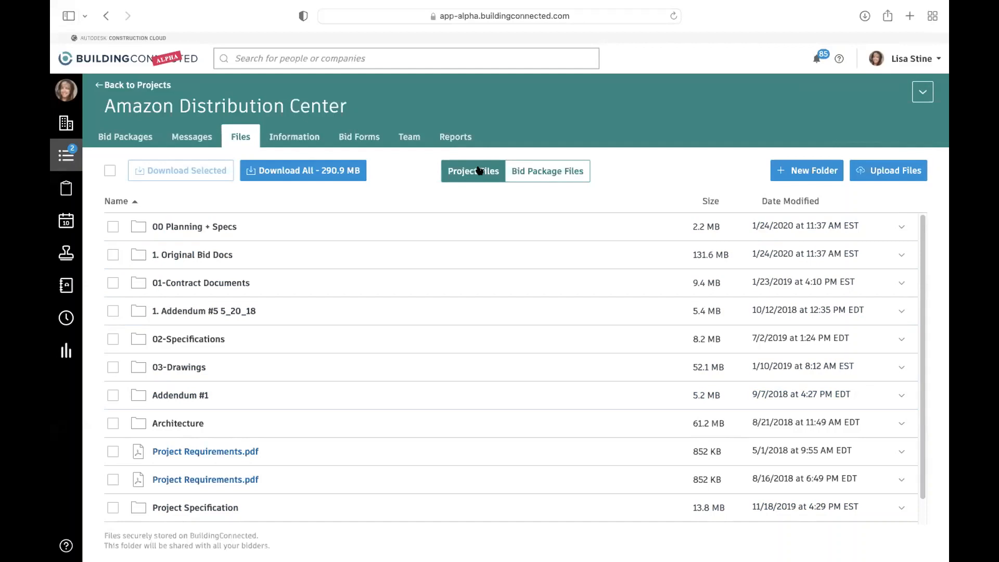
left_click(564, 174)
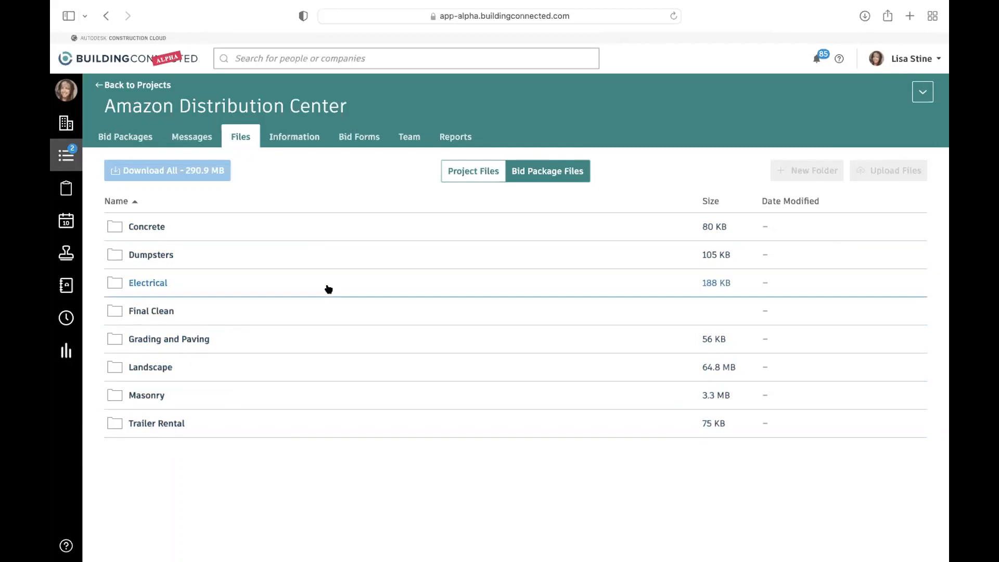
left_click(193, 228)
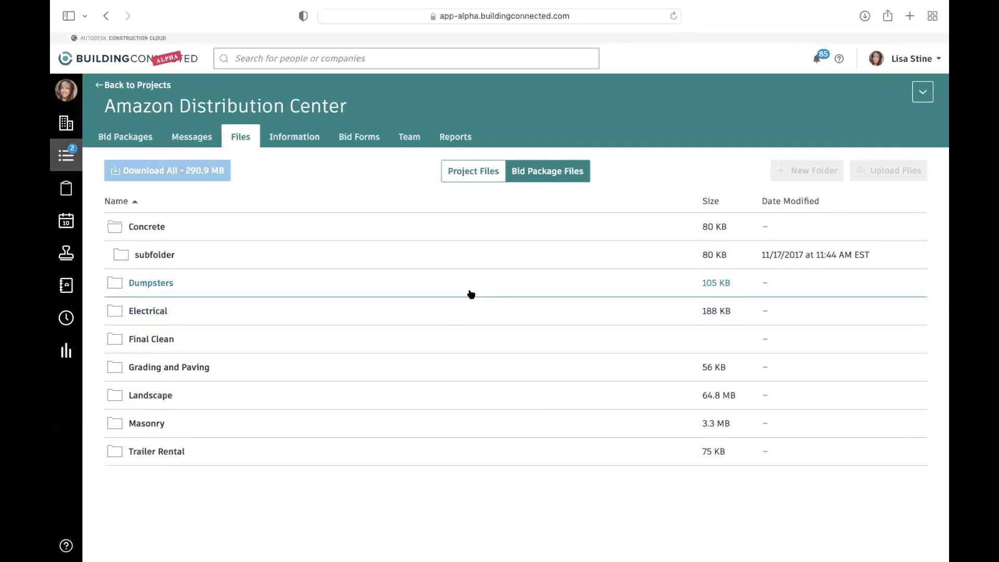
left_click(460, 172)
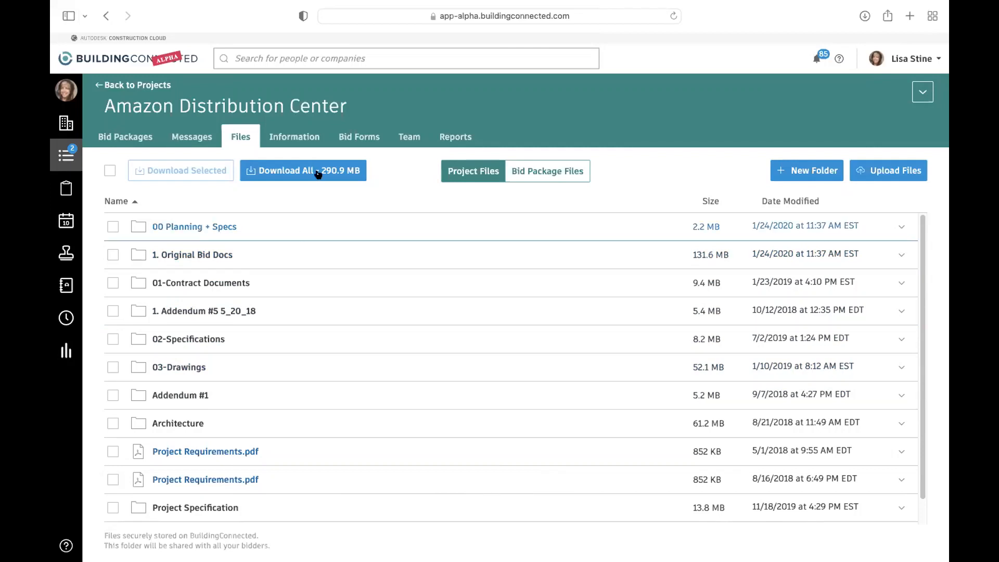
- Open the Amazon Distribution Center's project bid form for editing
left_click(344, 136)
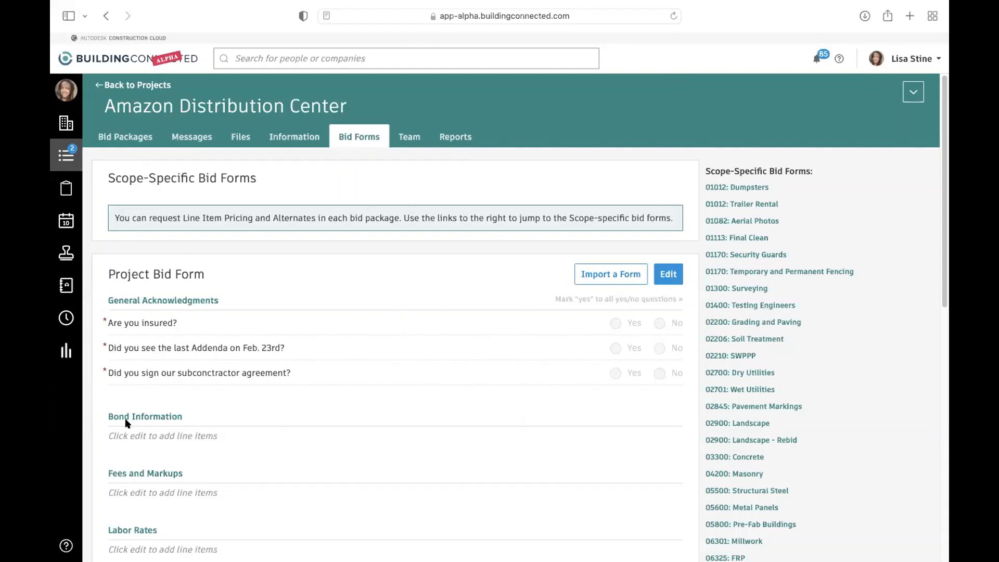
scroll(179, 448, "down", 2)
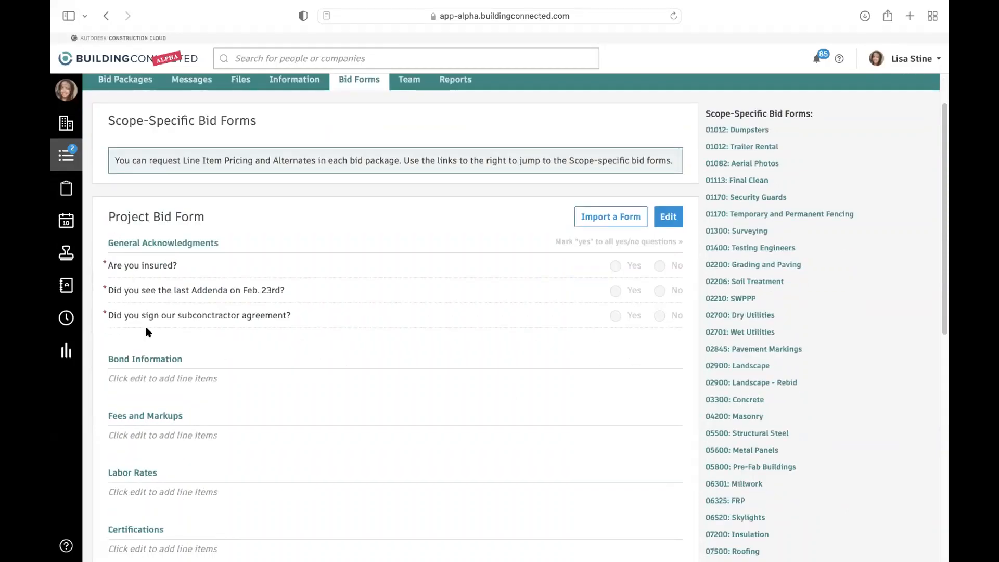
left_click(669, 217)
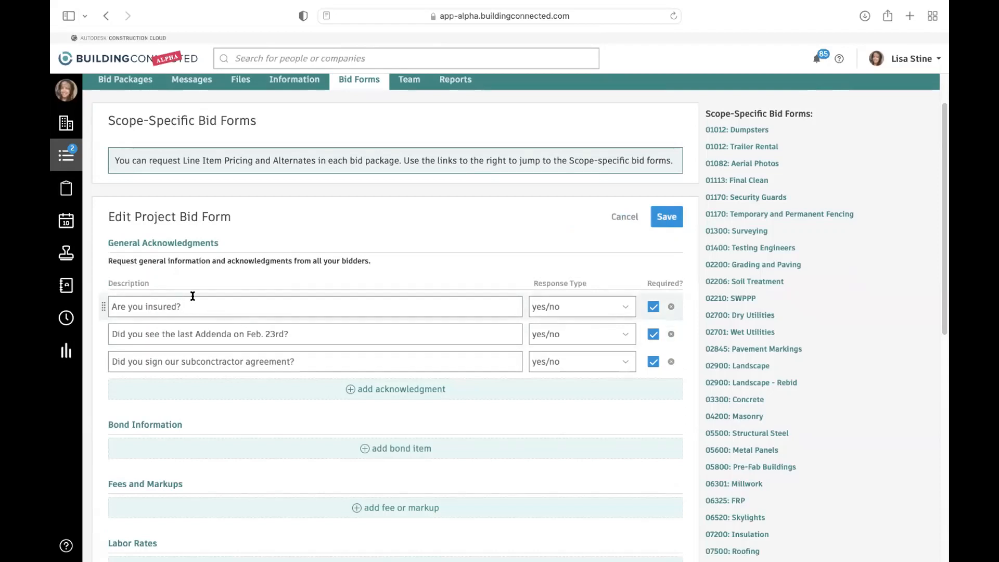
- Try the text response type for the "Are you insured?" acknowledgment, and set it back to yes/no
left_click(554, 307)
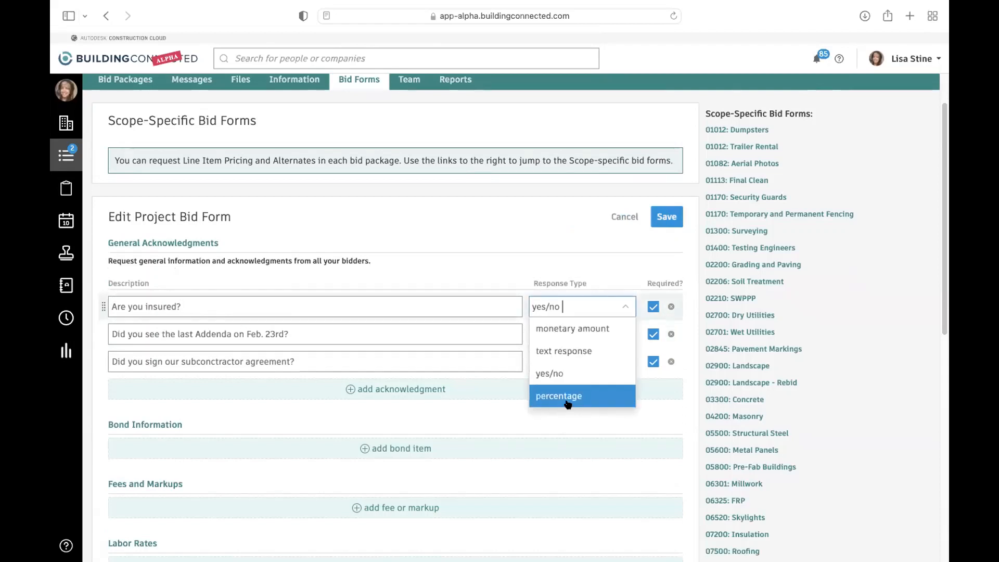
left_click(576, 265)
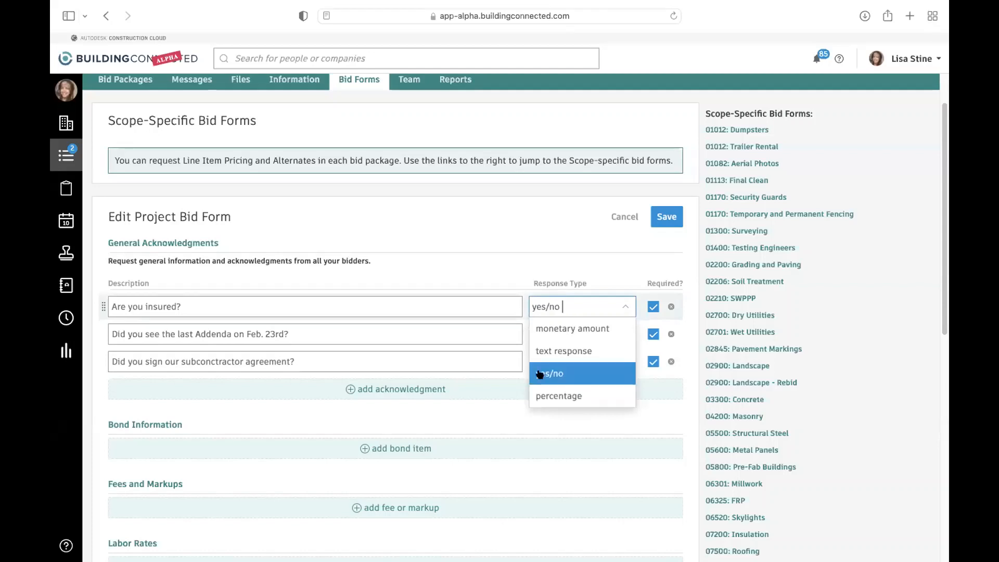
left_click(562, 351)
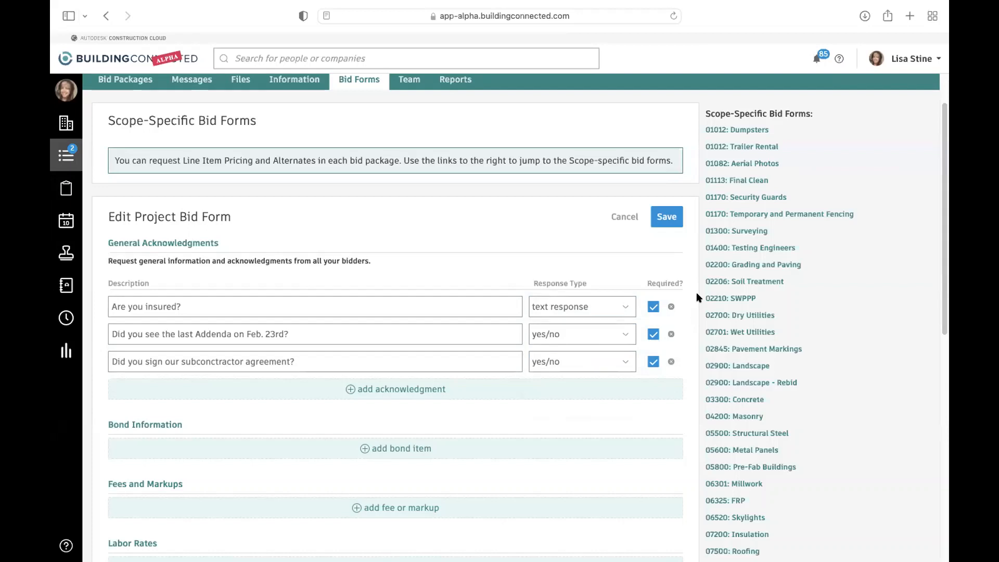
left_click(591, 310)
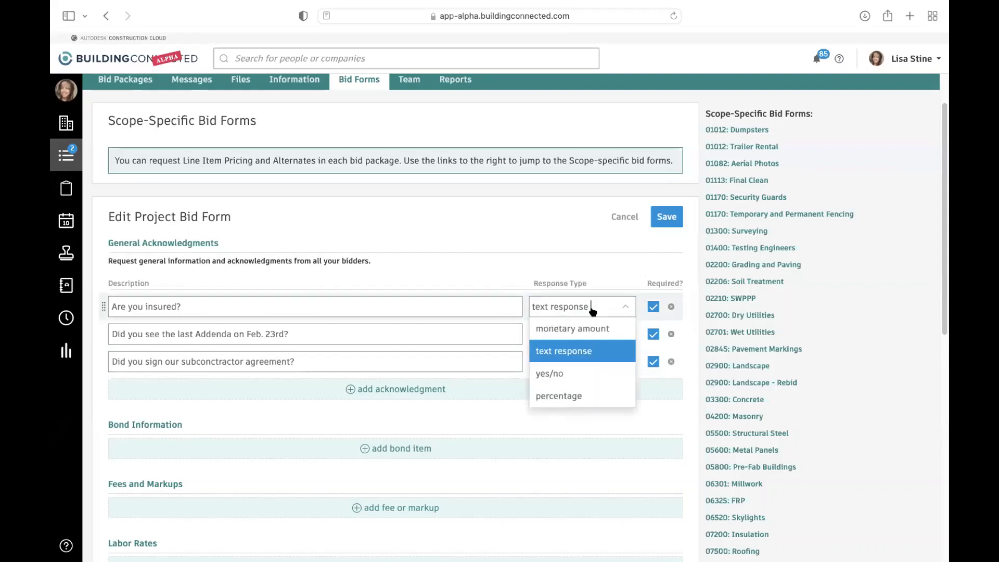
left_click(578, 373)
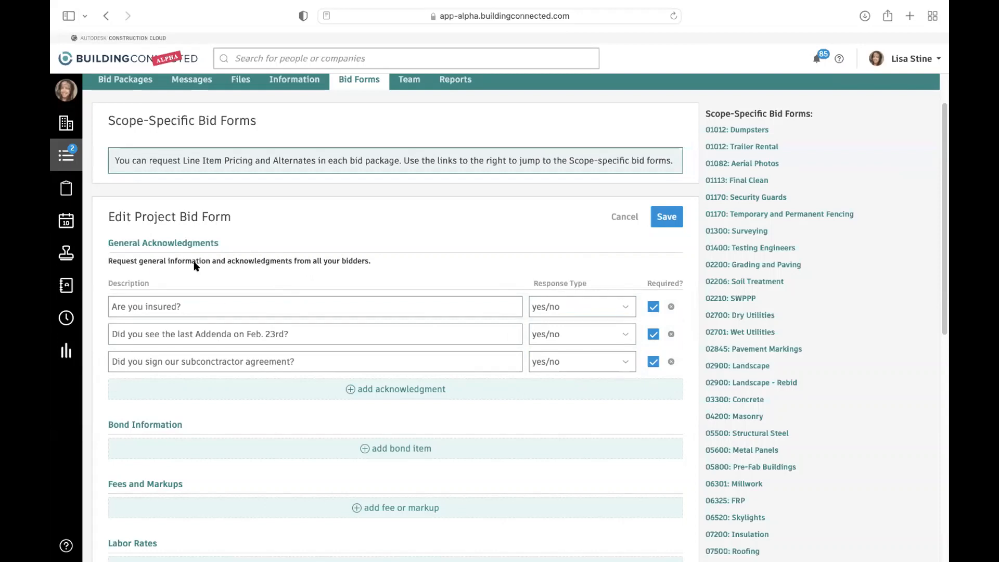
- Review the bid form's sections through Disclaimers and check the response types available for "Are you insured?"
scroll(257, 517, "down", 3)
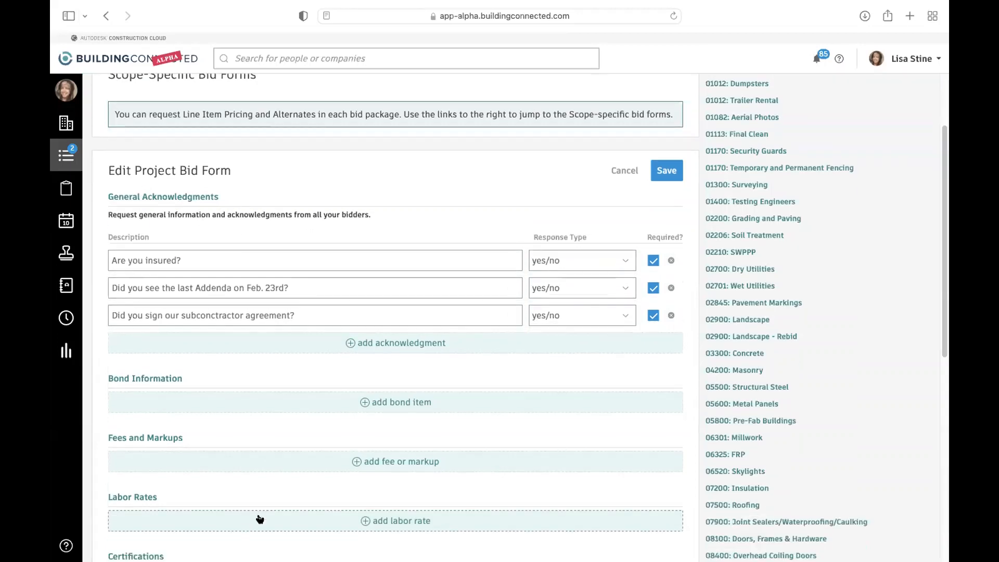
scroll(275, 442, "down", 3)
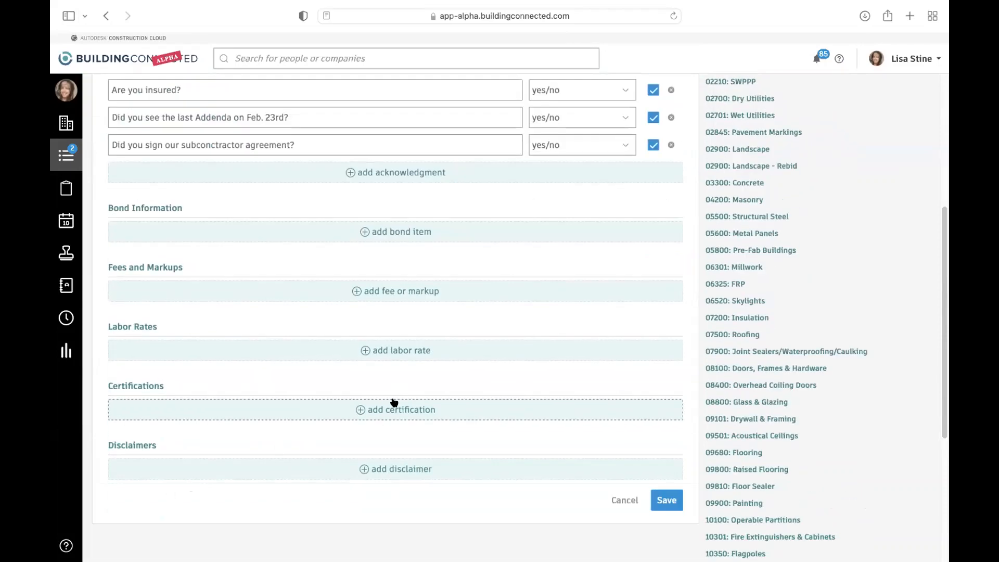
scroll(390, 403, "up", 5)
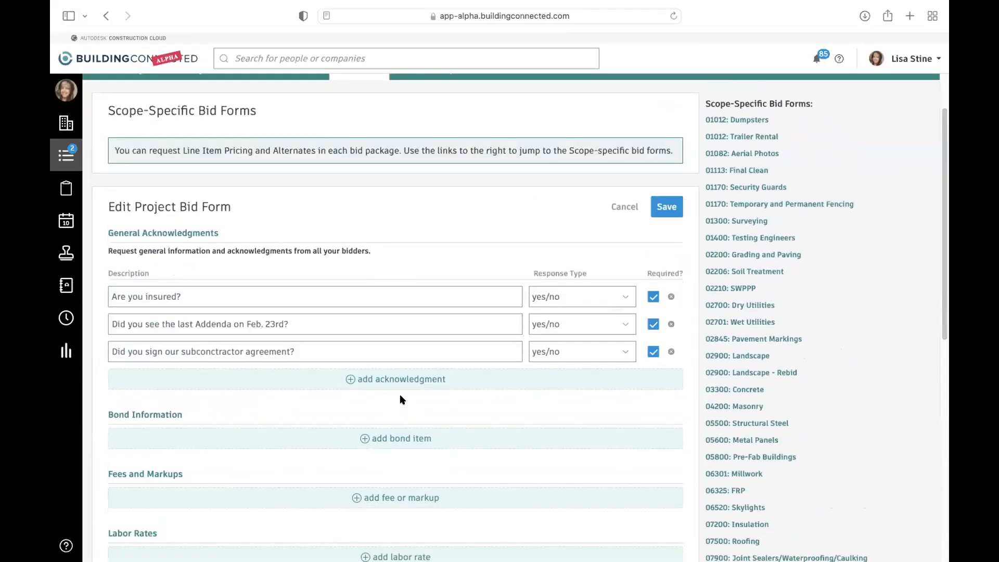
left_click(583, 296)
left_click(576, 248)
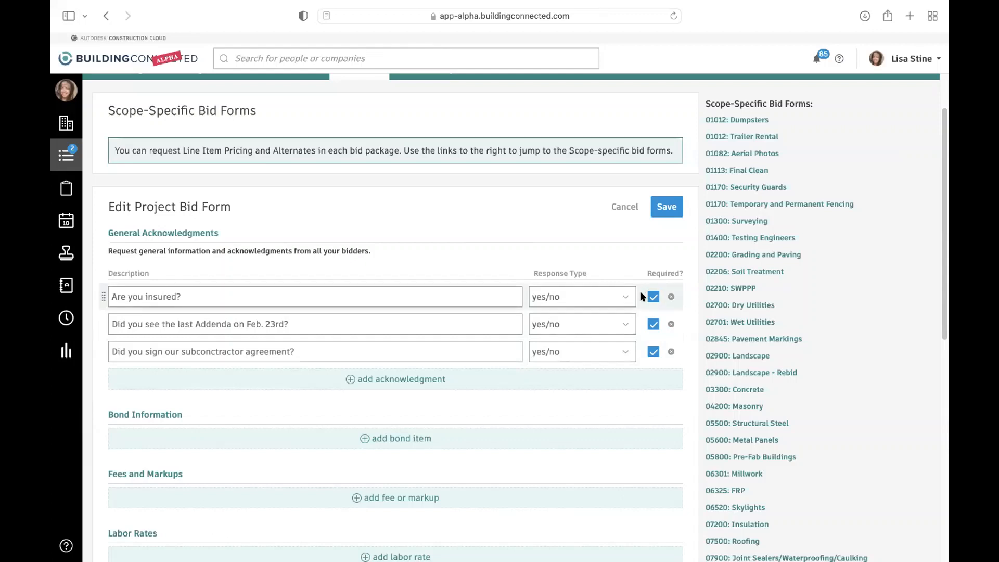
scroll(630, 316, "down", 2)
scroll(626, 314, "down", 3)
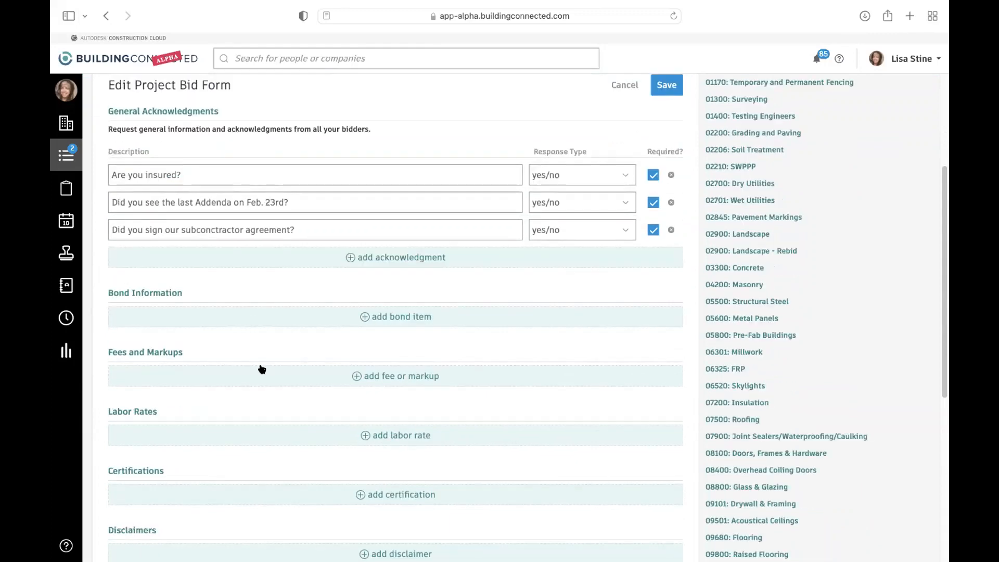
- Add a blank bond item under Bond Information, check its response type, and look over the remaining form sections
left_click(363, 316)
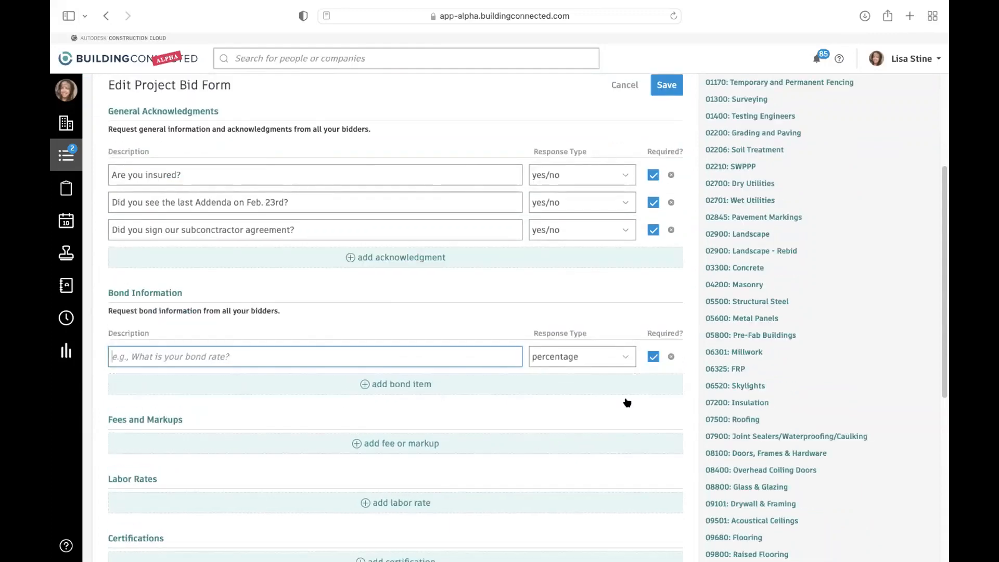
left_click(619, 357)
left_click(512, 304)
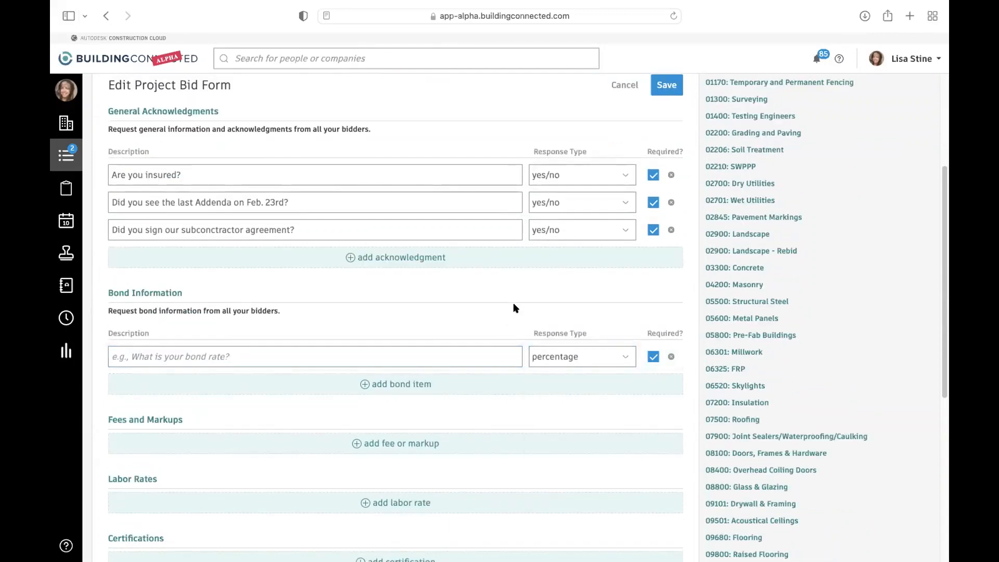
scroll(556, 352, "down", 1)
scroll(552, 421, "down", 4)
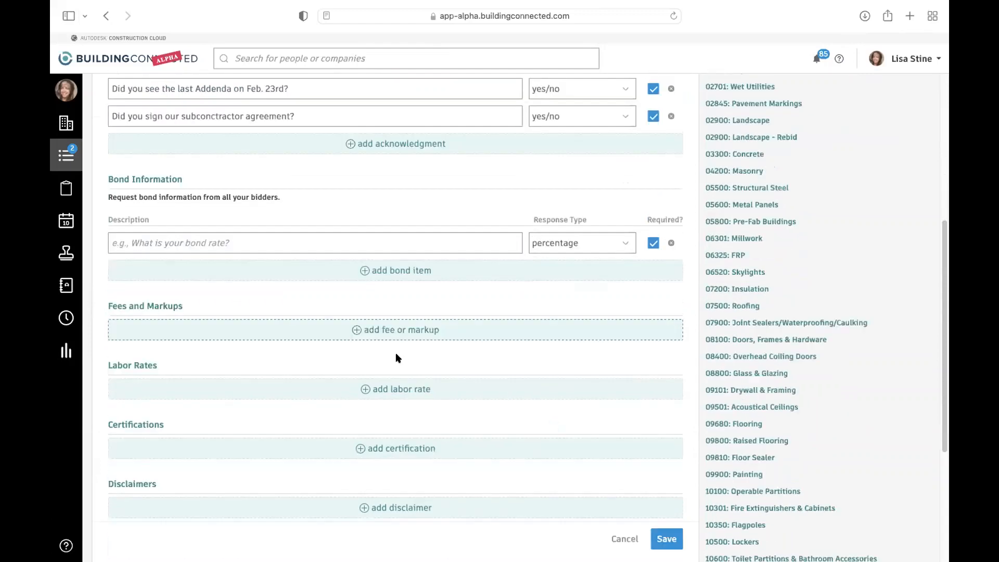
scroll(413, 332, "up", 5)
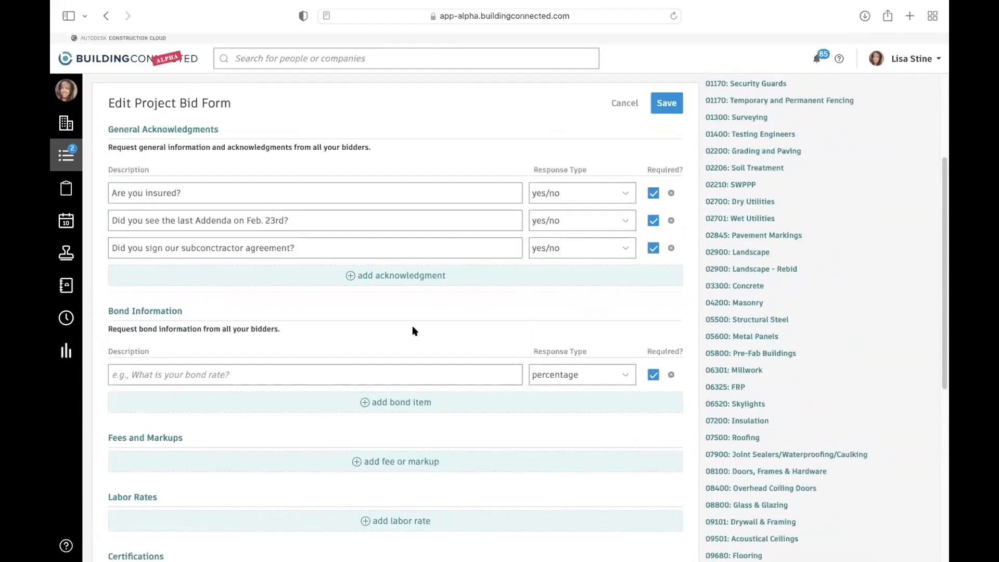
- Cancel the bid form edit, and look through the company's bid form templates available for import, including the Bay Area MEP example copy
left_click(619, 103)
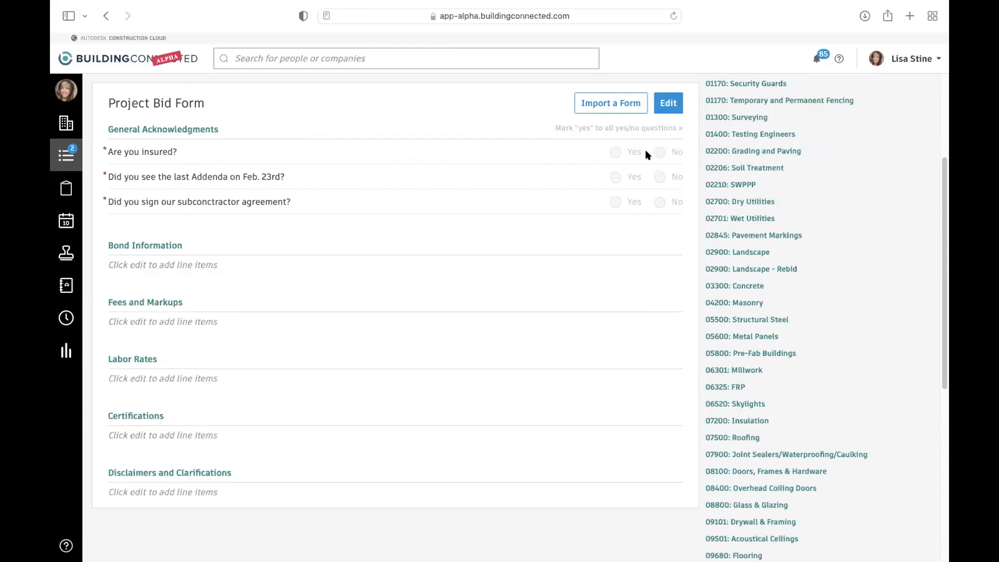
left_click(610, 103)
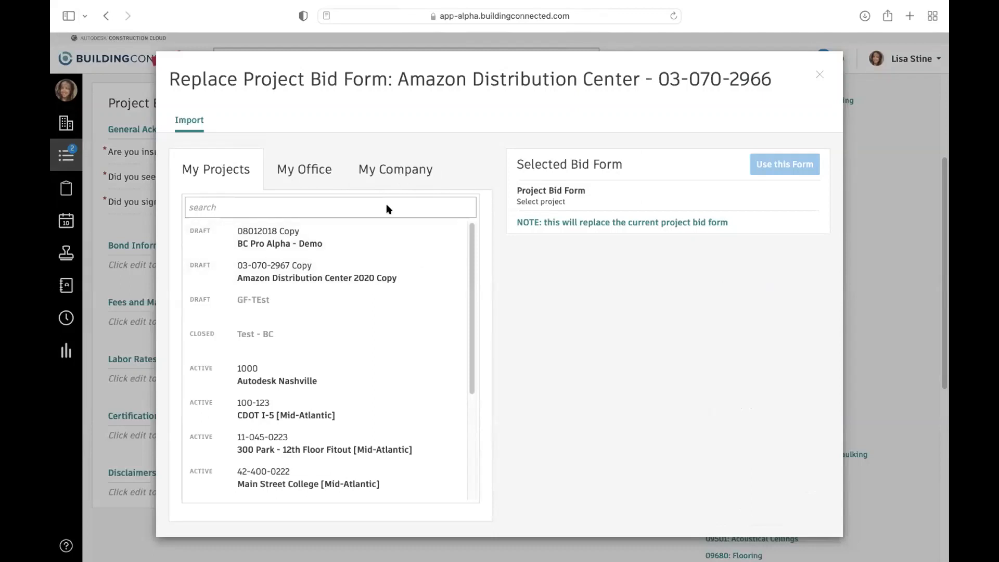
double_click(406, 169)
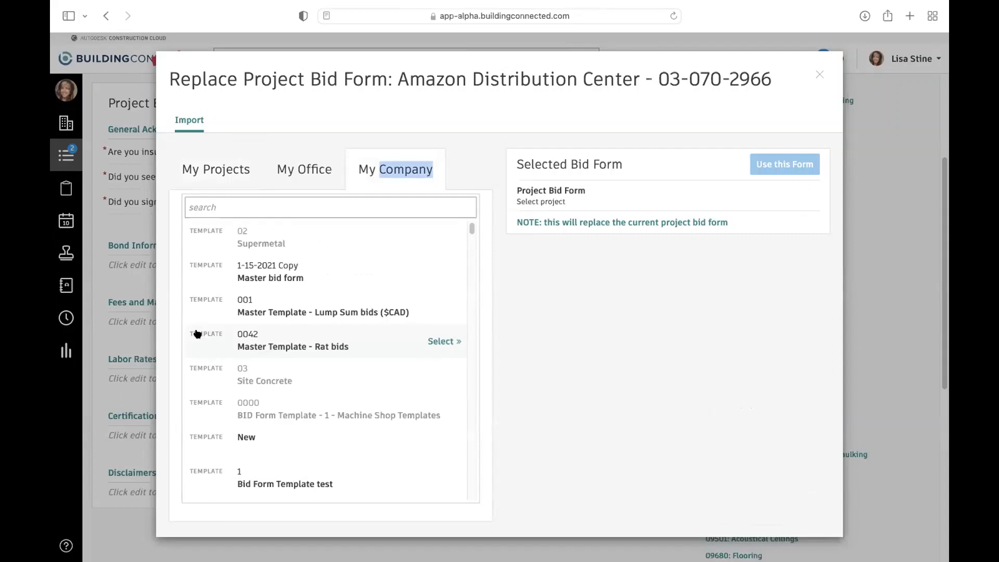
scroll(312, 374, "down", 10)
scroll(405, 387, "down", 10)
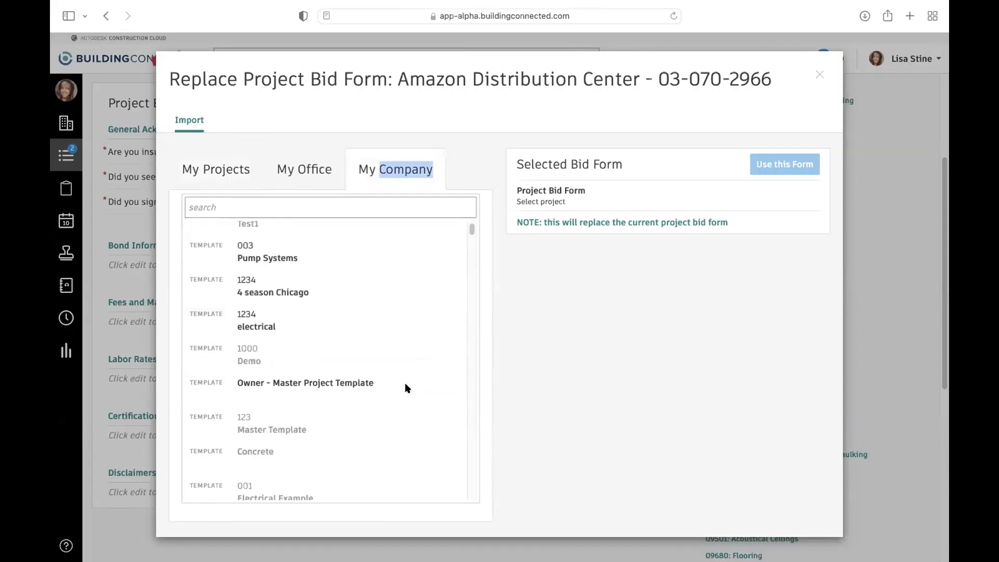
scroll(382, 429, "down", 10)
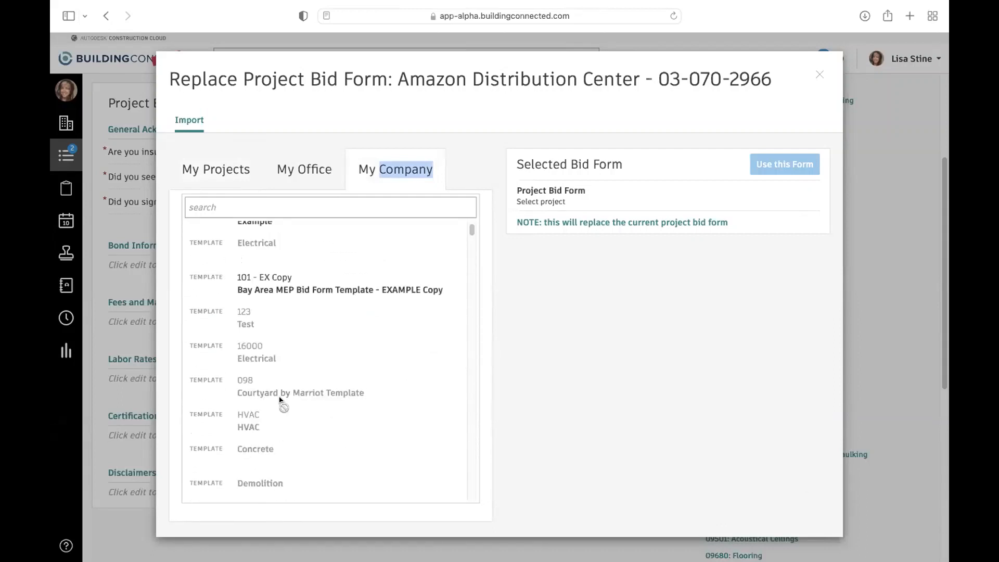
left_click(305, 286)
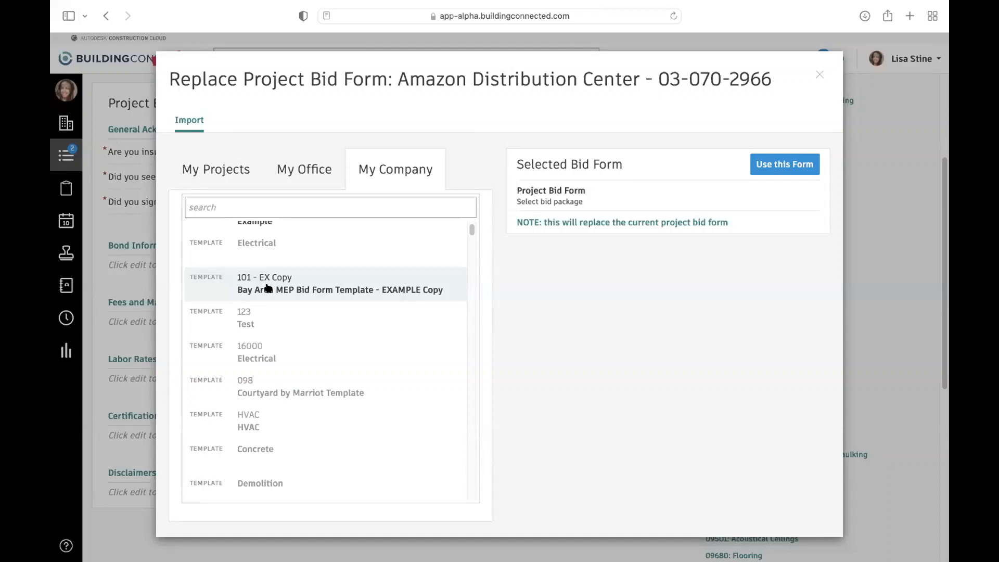
left_click(818, 76)
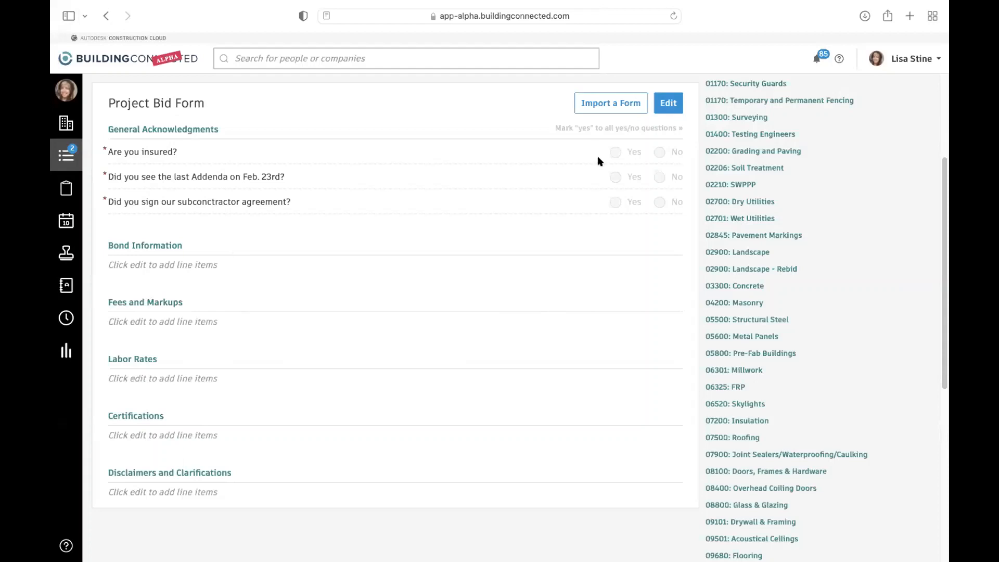
- Try adding a blank acknowledgment to the project bid form, and cancel the edit
left_click(621, 108)
left_click(670, 107)
left_click(442, 276)
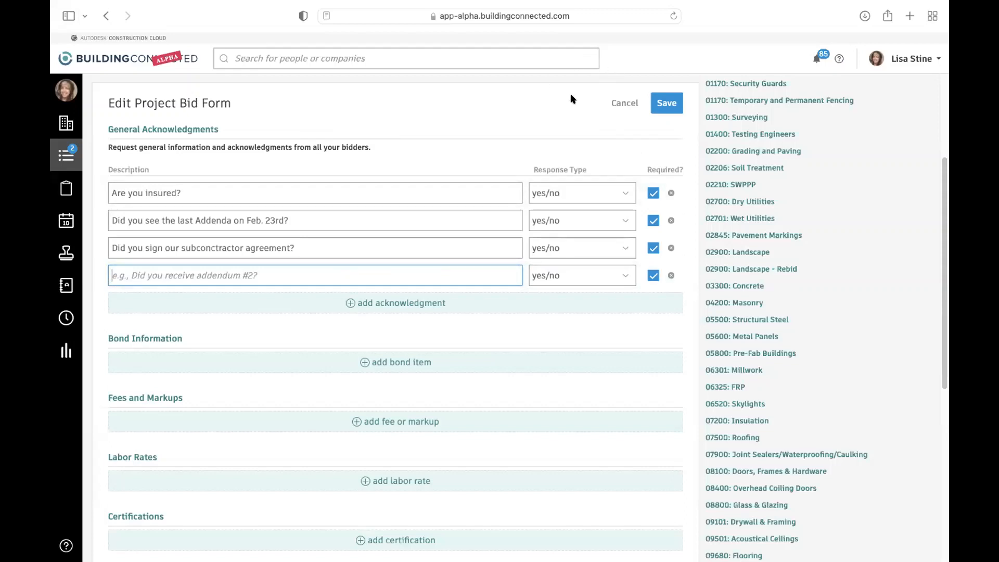
left_click(620, 107)
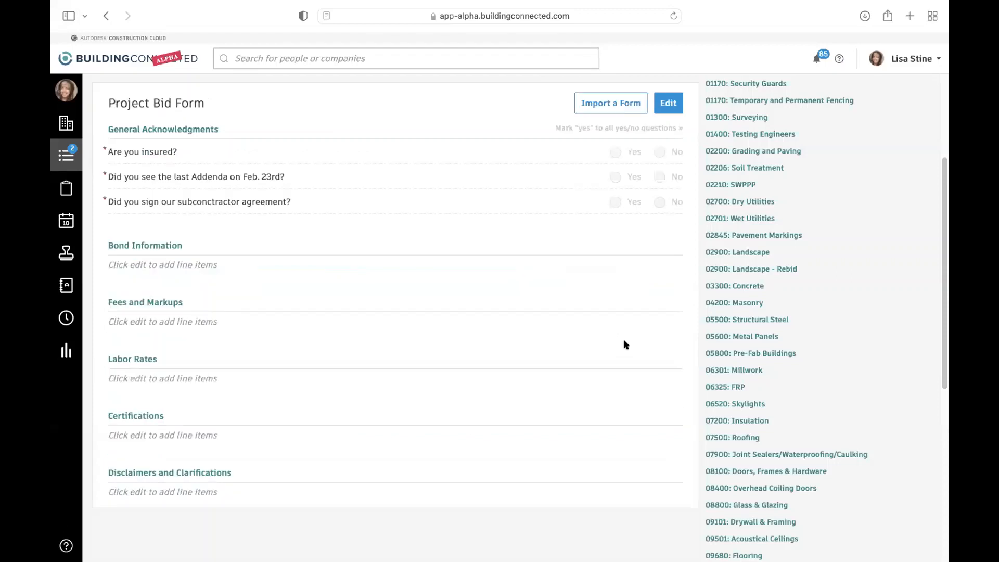
- Check the recipient groups available for a new project message, and look over the project's message list
scroll(623, 344, "up", 5)
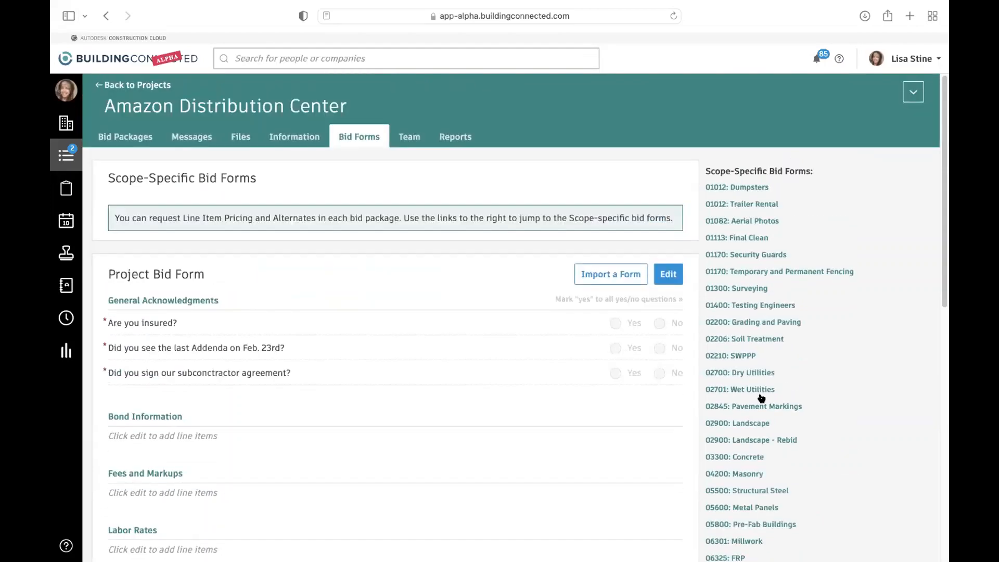
left_click(202, 147)
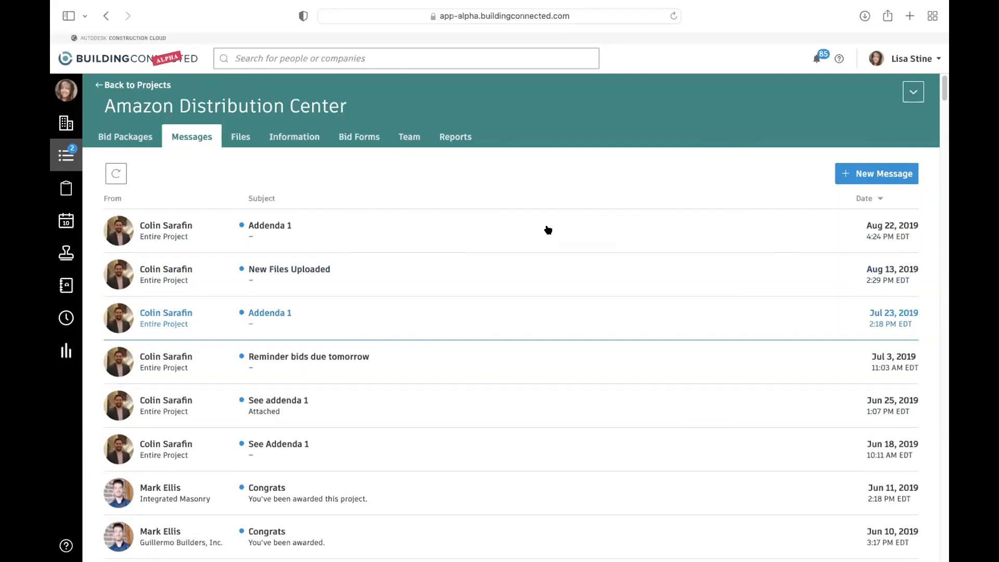
left_click(857, 178)
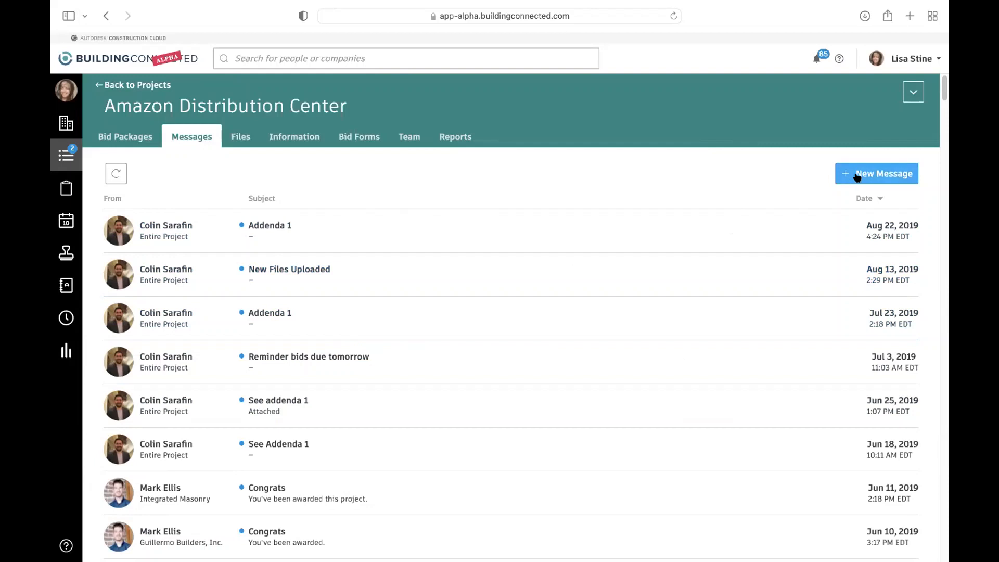
left_click(720, 231)
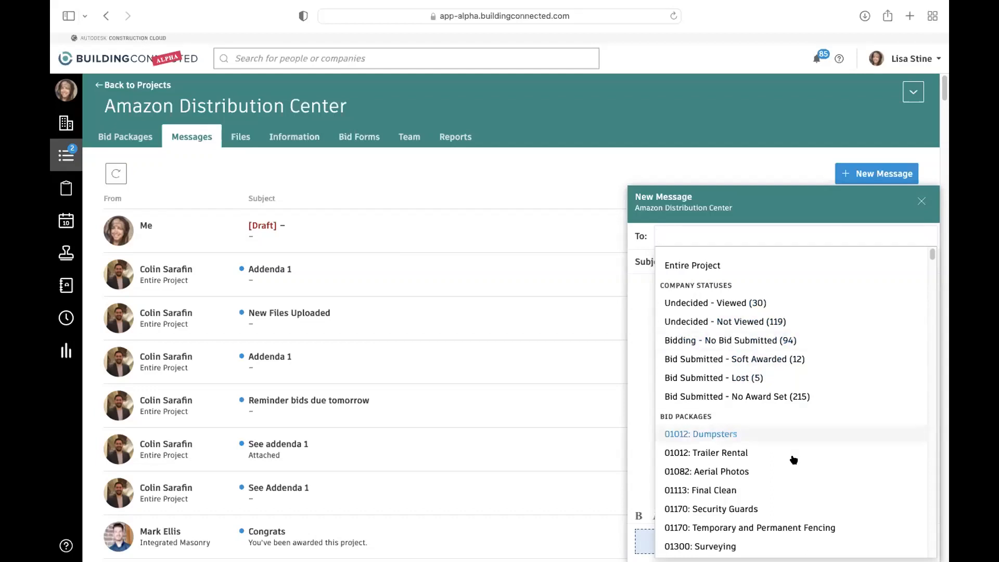
scroll(733, 468, "down", 2)
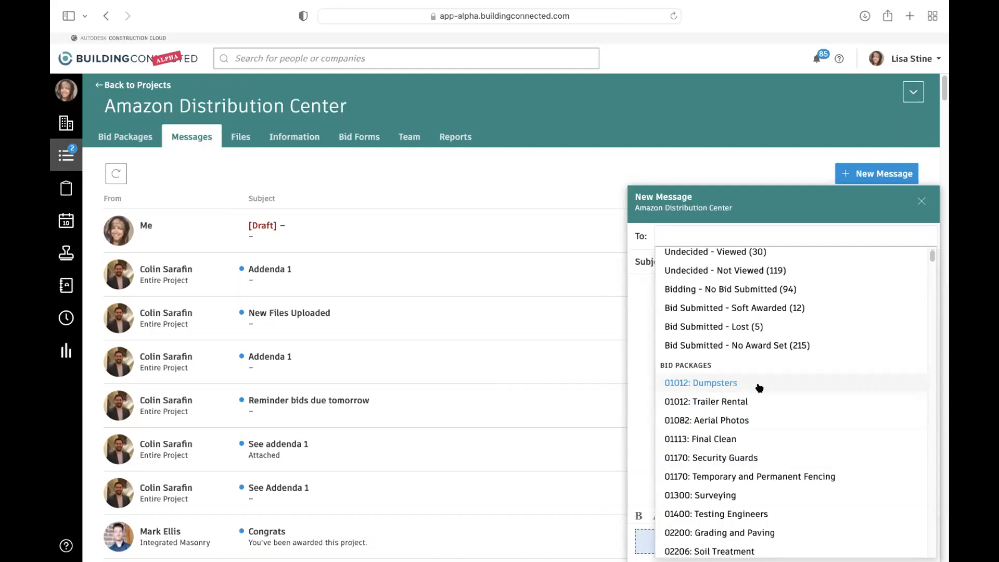
scroll(771, 440, "down", 3)
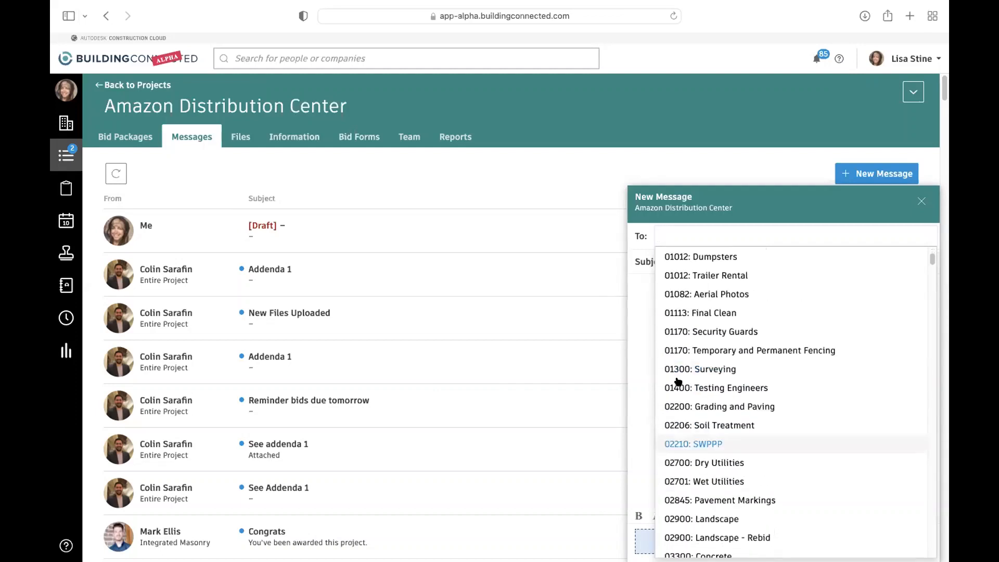
scroll(817, 484, "down", 1)
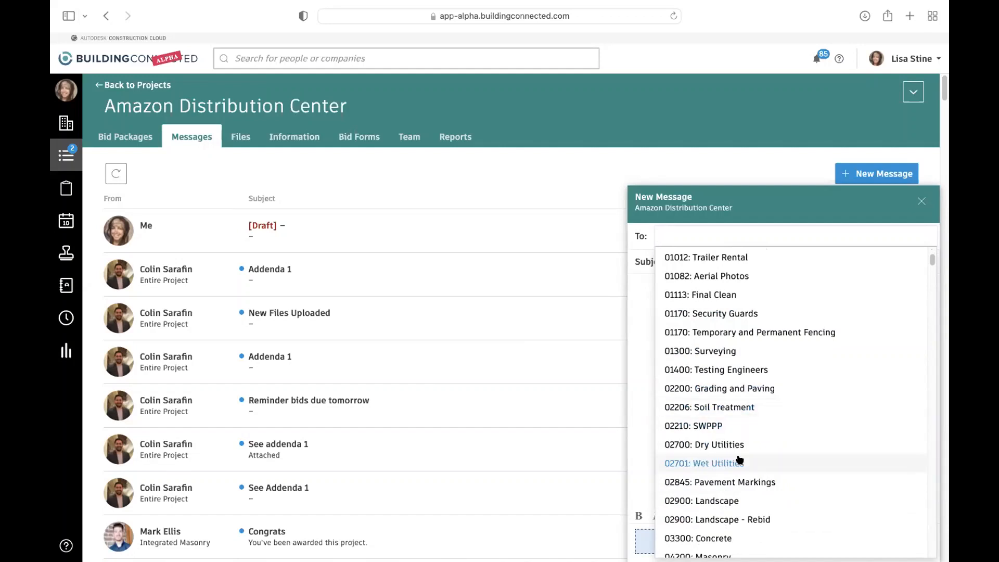
left_click(920, 203)
left_click(920, 202)
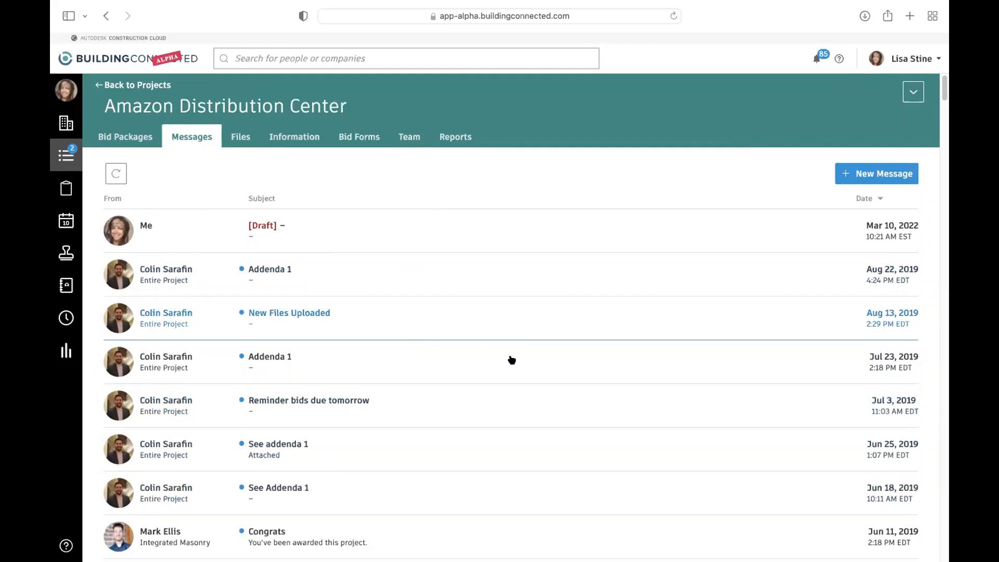
scroll(511, 359, "down", 3)
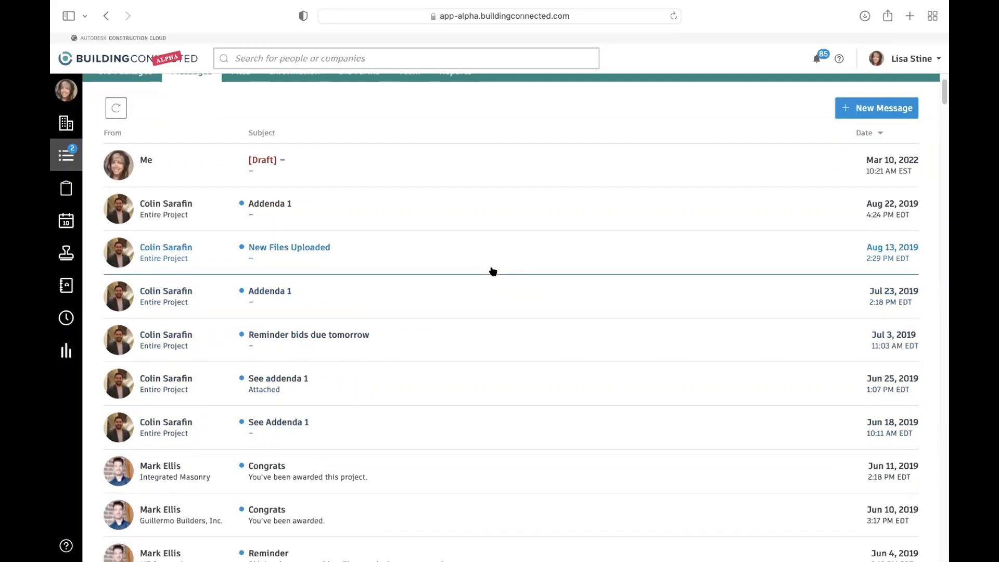
scroll(369, 289, "up", 3)
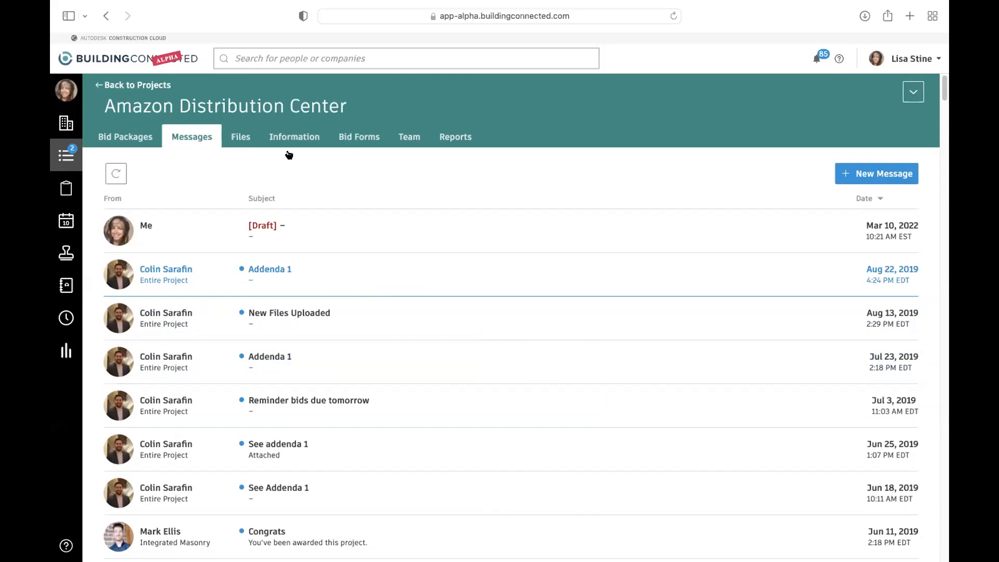
- Start a new bid package for the Amazon Distribution Center with number 03000 and the suggested name Concrete
left_click(120, 139)
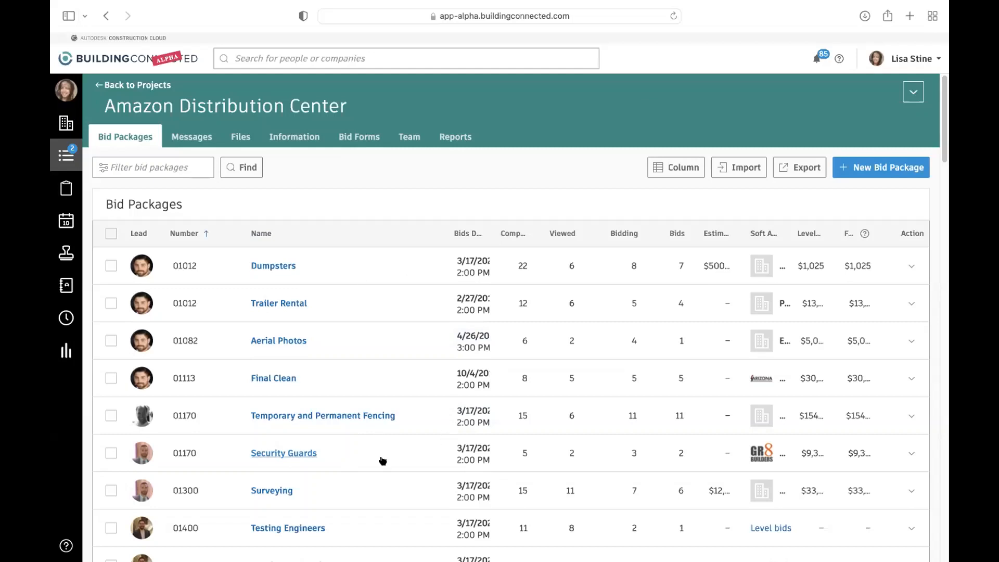
left_click(848, 174)
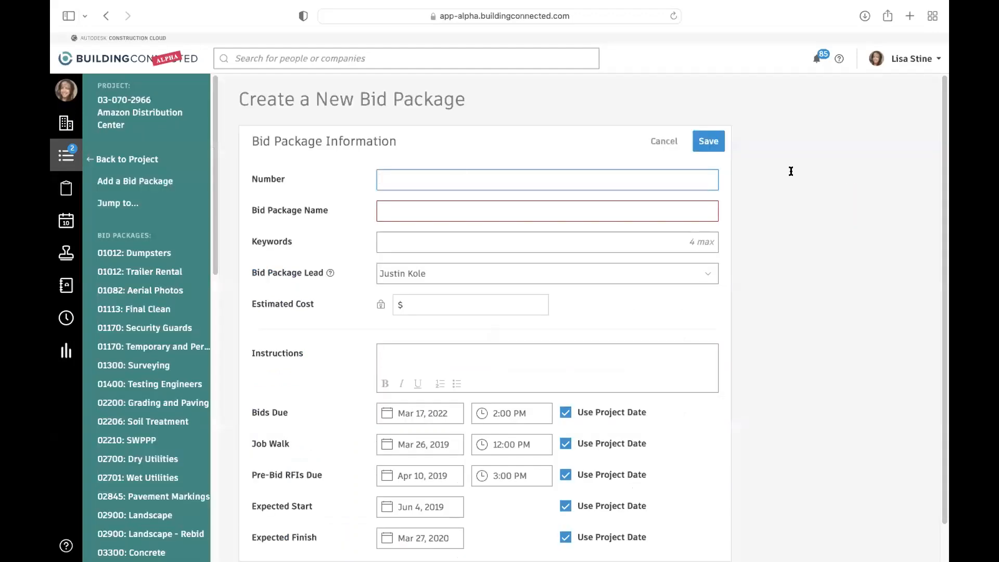
type("03000")
key("Tab")
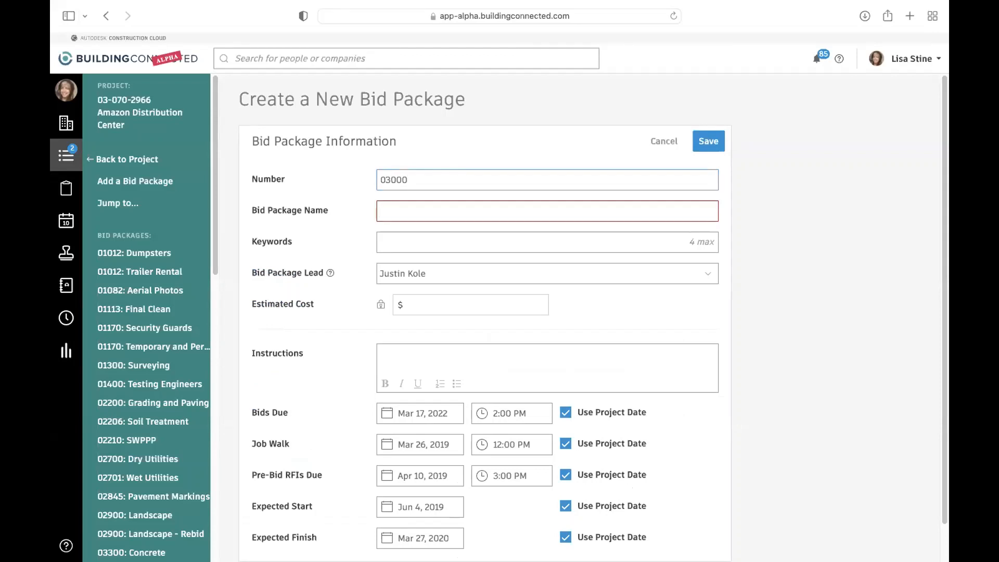
type("Concr")
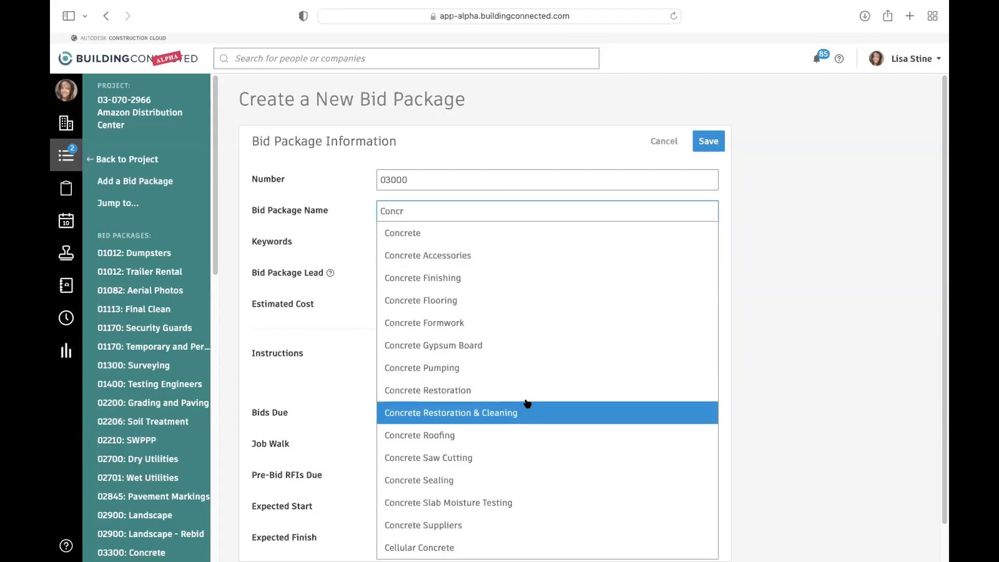
left_click(419, 233)
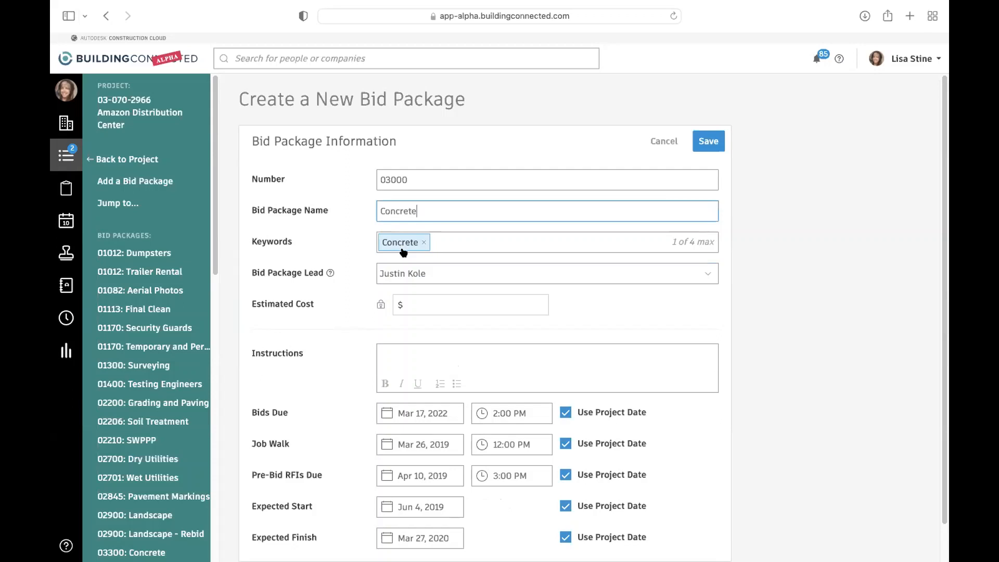
- Add the keywords Concrete Formwork and Concrete Accessories to the new bid package
left_click(471, 242)
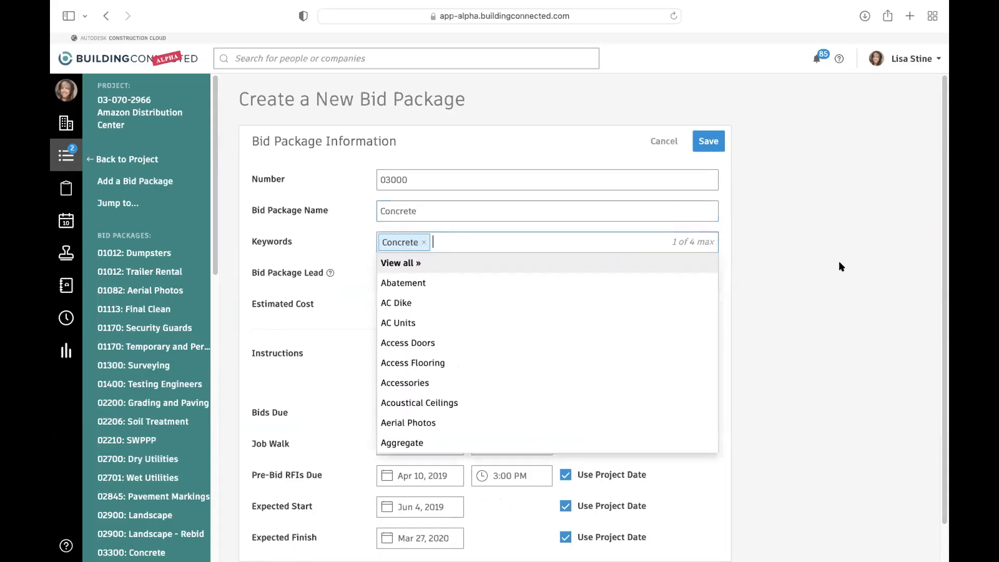
type("for")
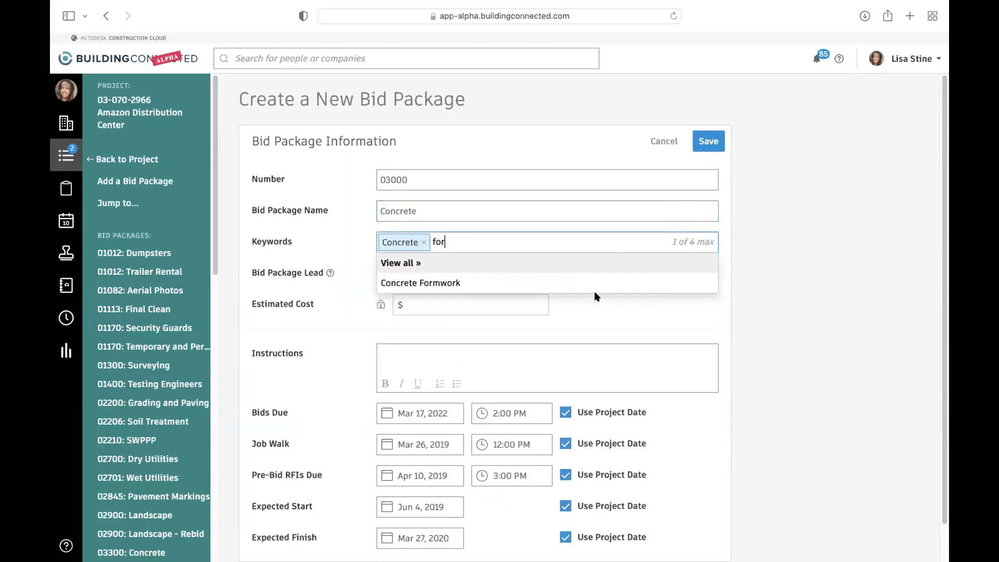
left_click(587, 284)
type("con")
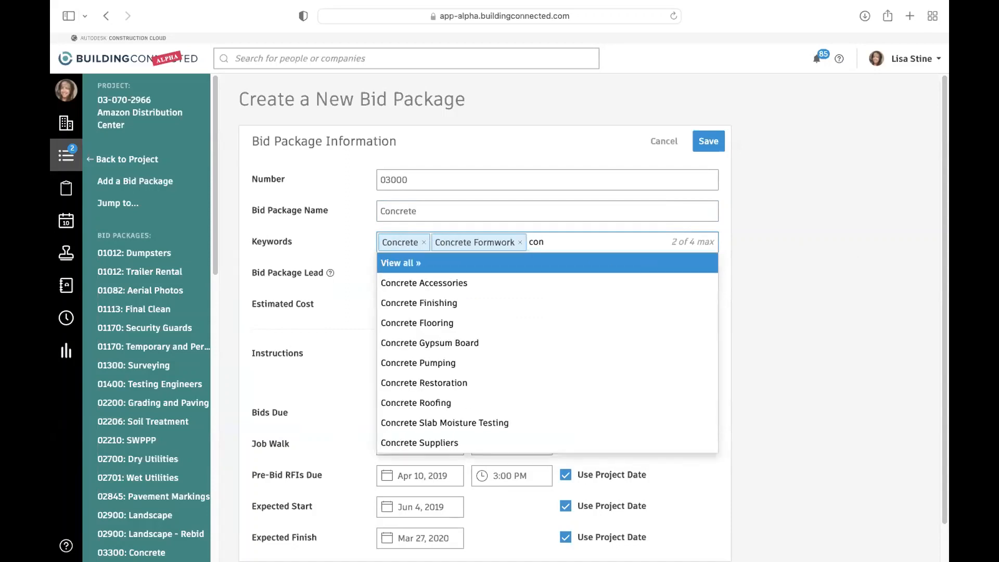
left_click(444, 283)
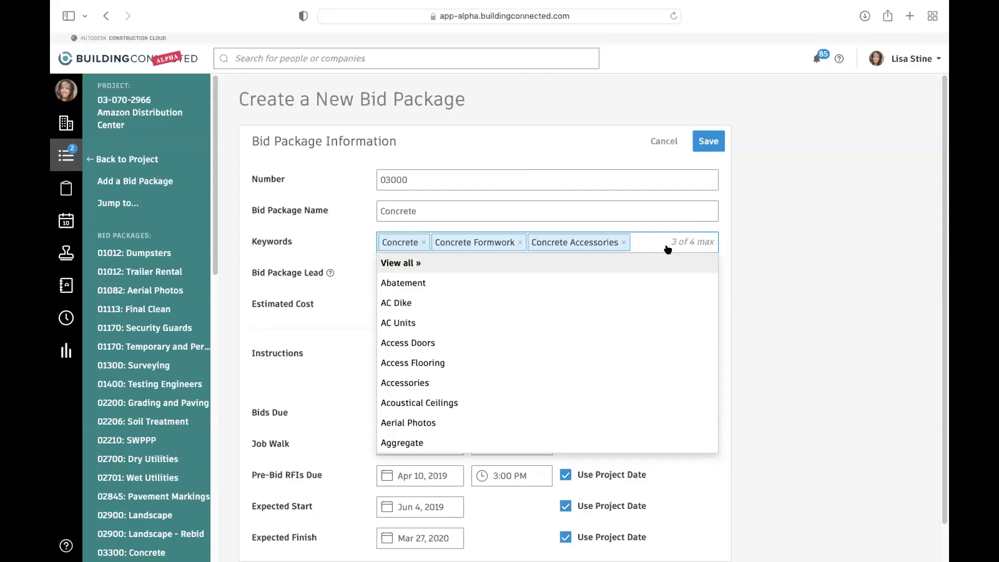
left_click(768, 262)
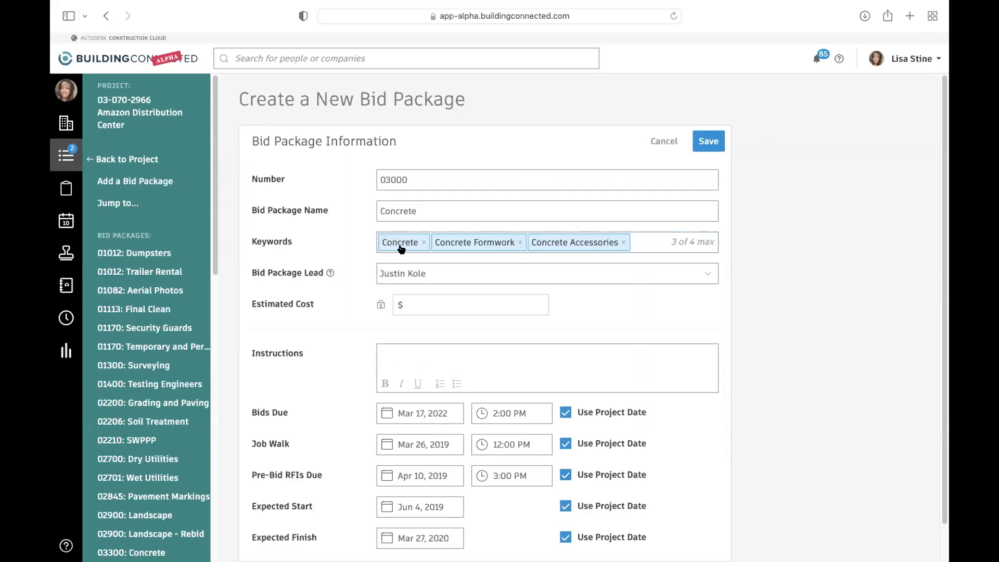
- Check the people available as bid package lead, and set the estimated cost to $10,000
left_click(438, 271)
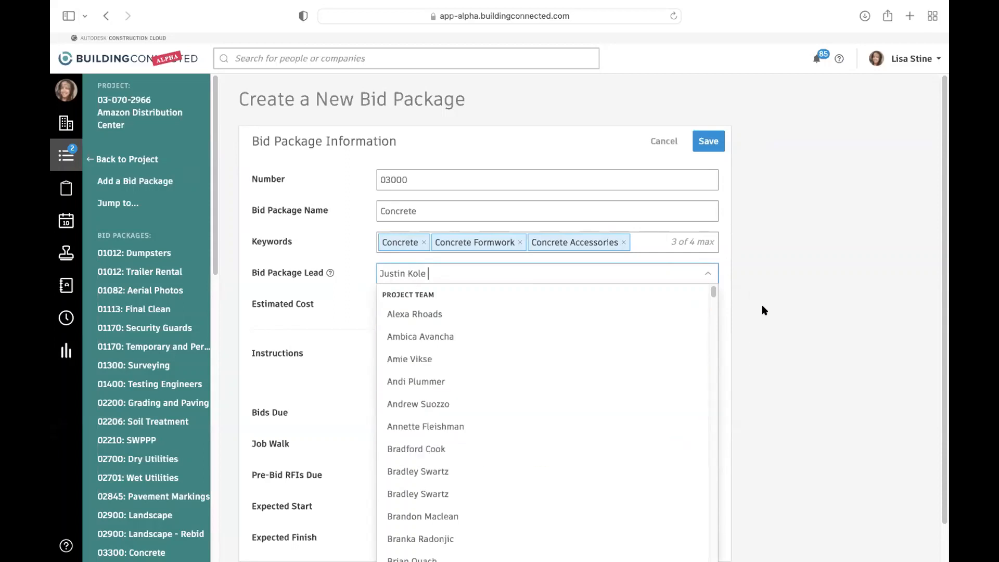
left_click(790, 292)
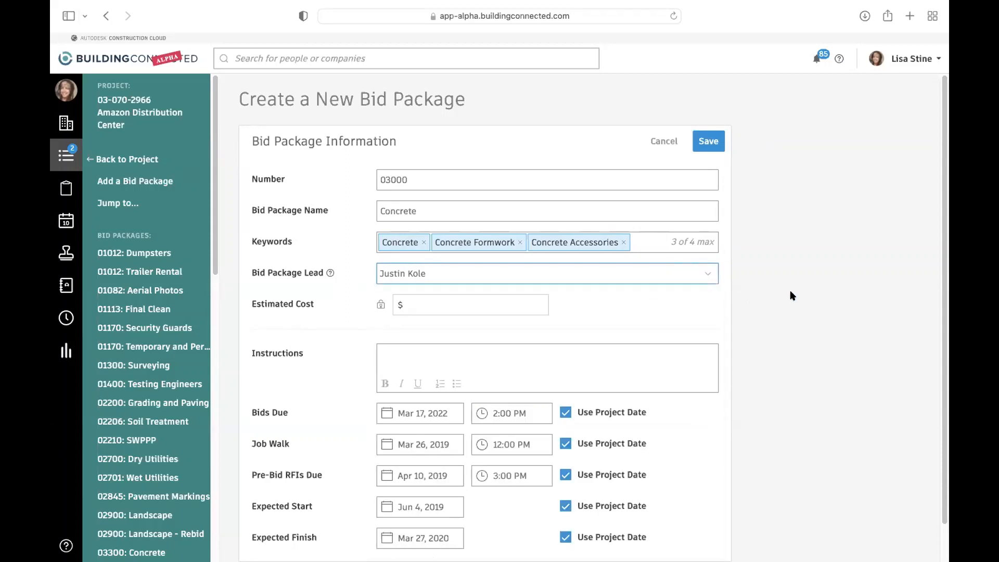
left_click(437, 302)
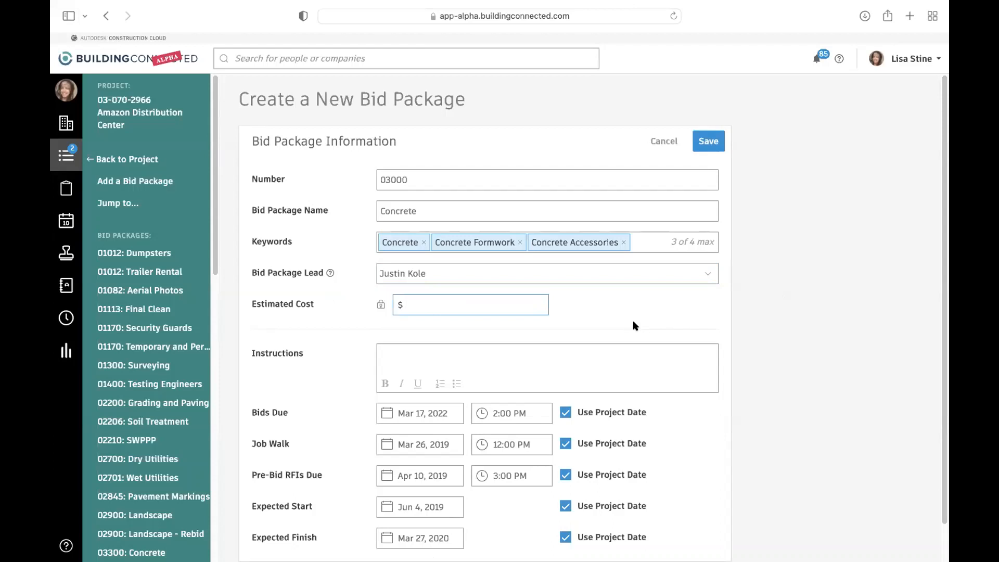
type("10000")
- Turn off the project date for bids due, job walk, pre-bid RFIs, expected start and expected finish, and save the bid package
scroll(400, 343, "down", 2)
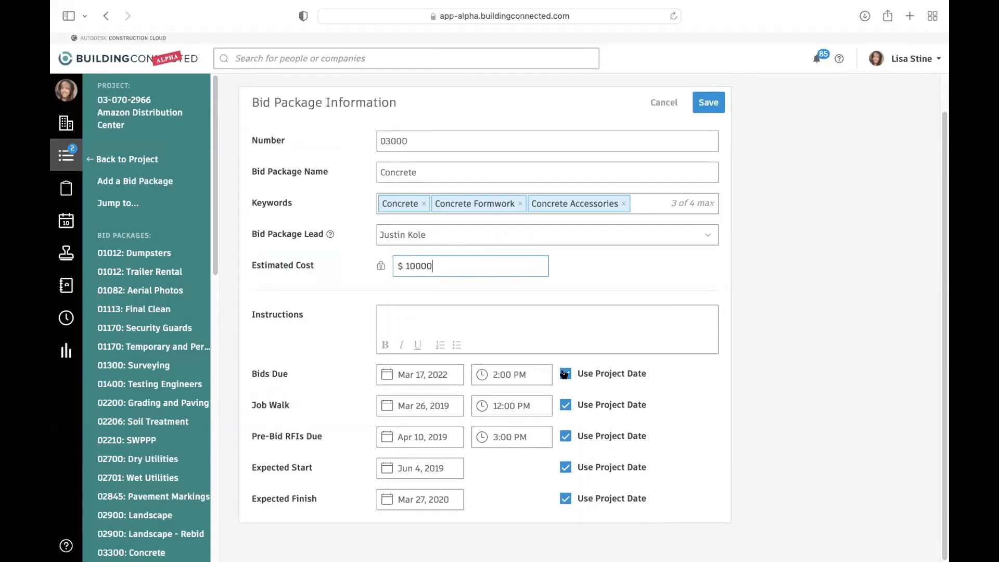
left_click(564, 373)
left_click(565, 404)
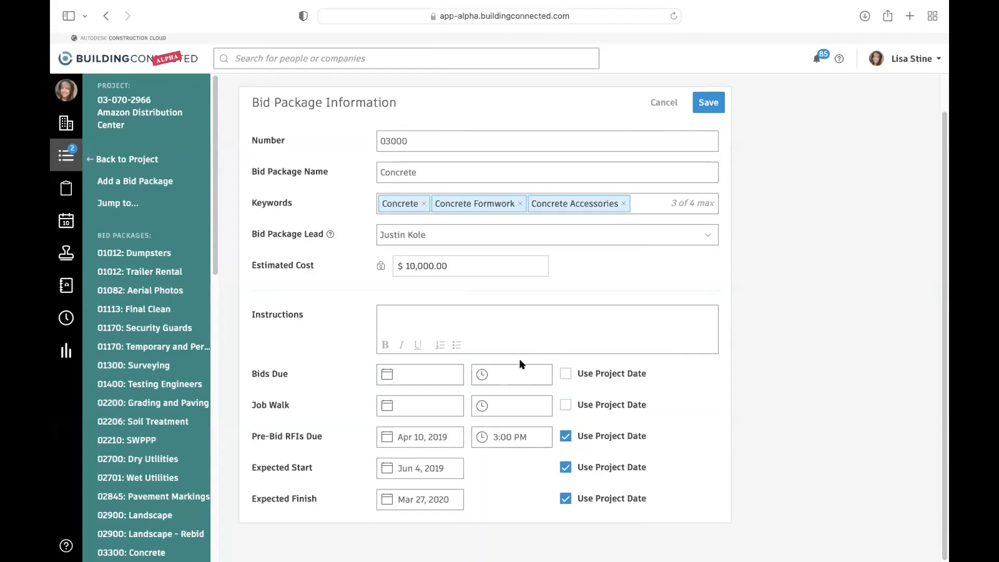
left_click(423, 369)
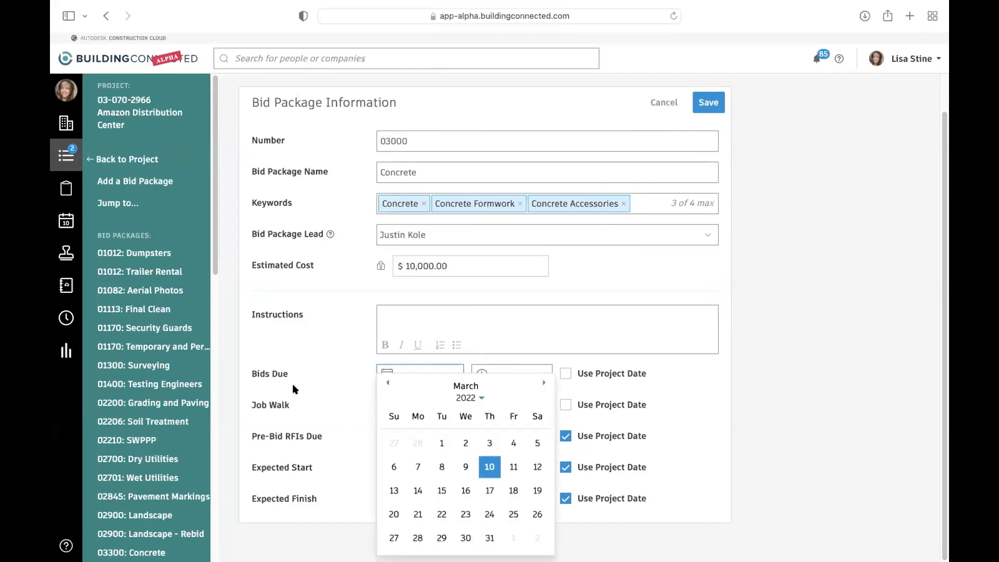
left_click(706, 407)
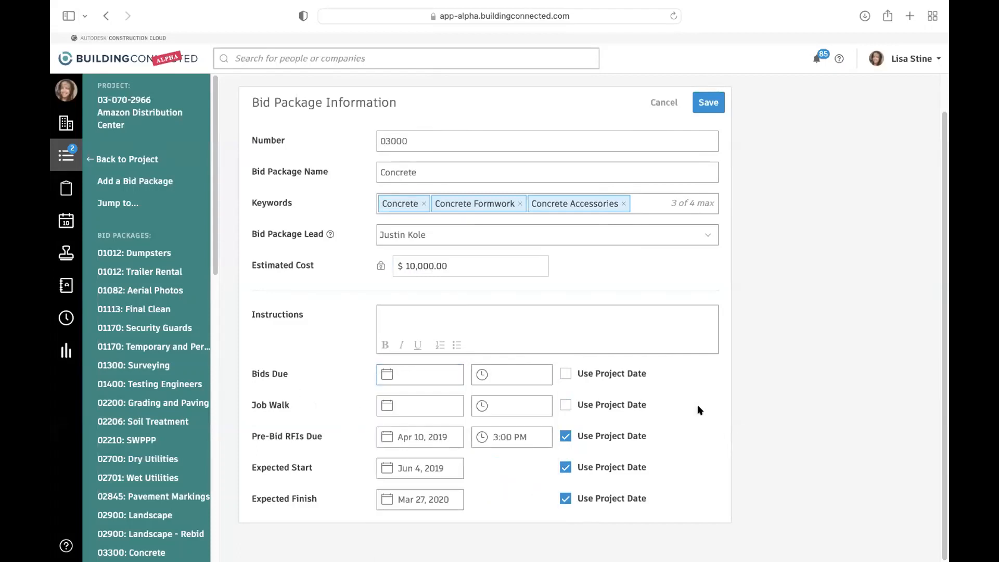
left_click(565, 436)
left_click(565, 467)
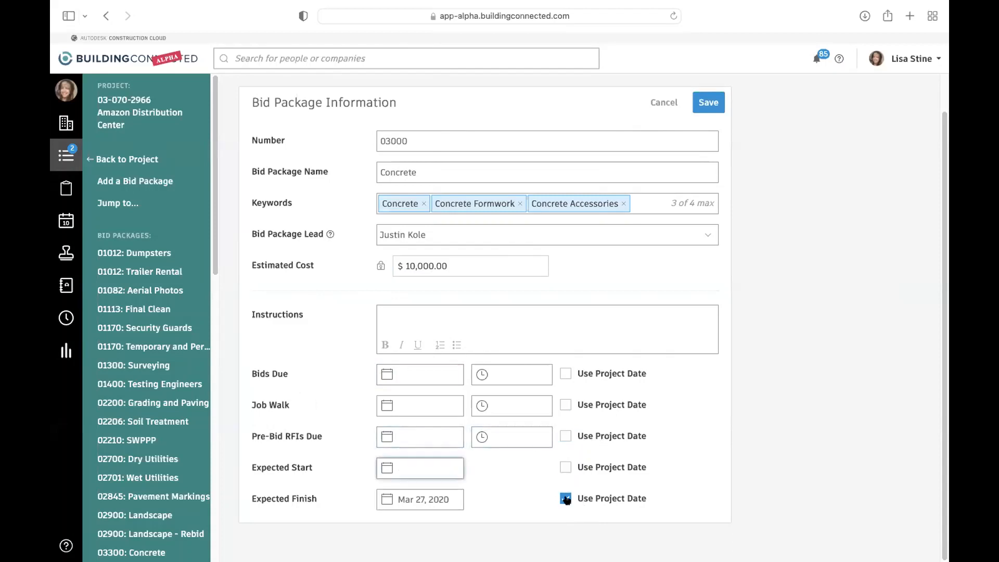
left_click(566, 499)
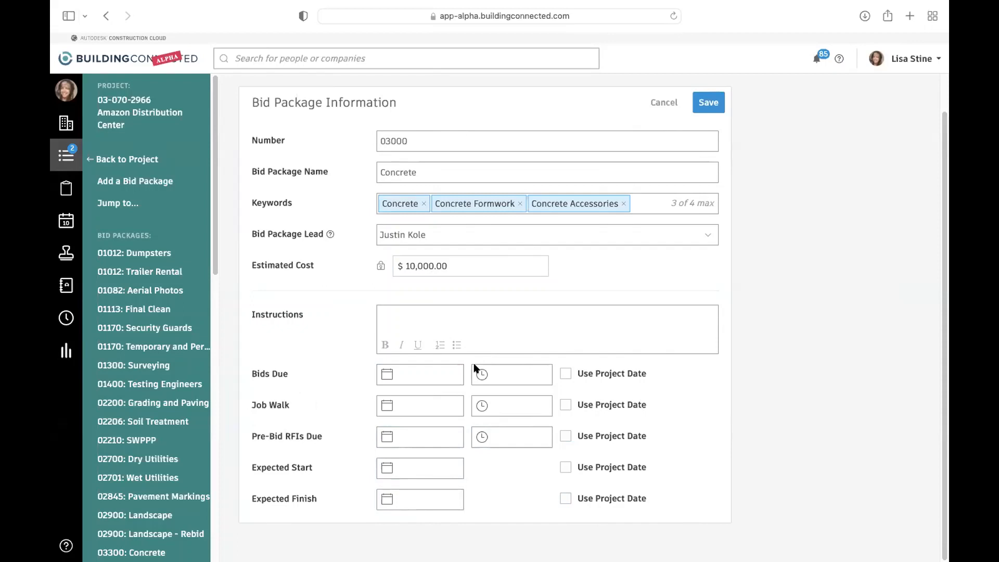
left_click(702, 103)
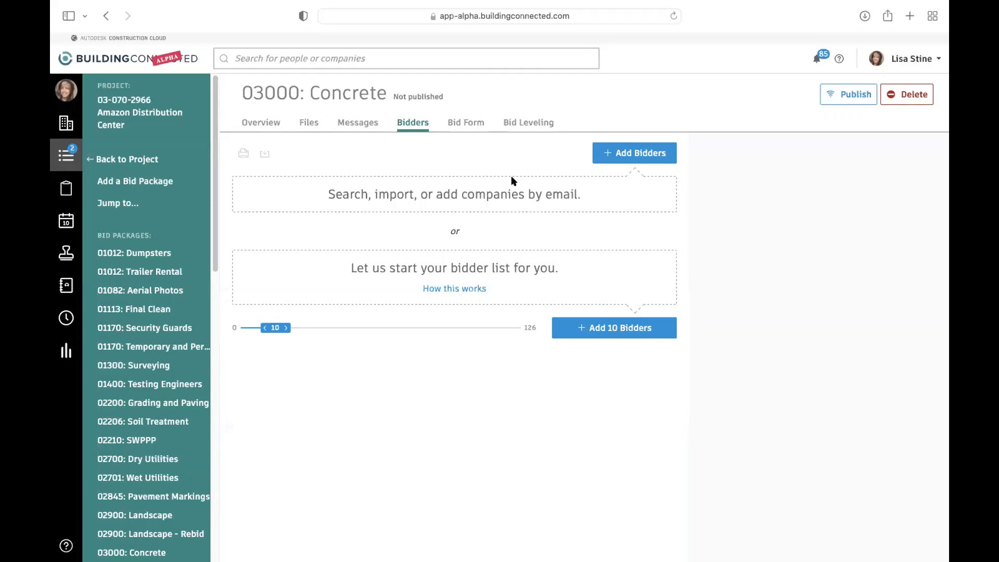
- Check the search and email options for adding bidders, and select the bidders of Main Street College [Mid-Atlantic]'s 080: Concrete package for import
left_click(643, 155)
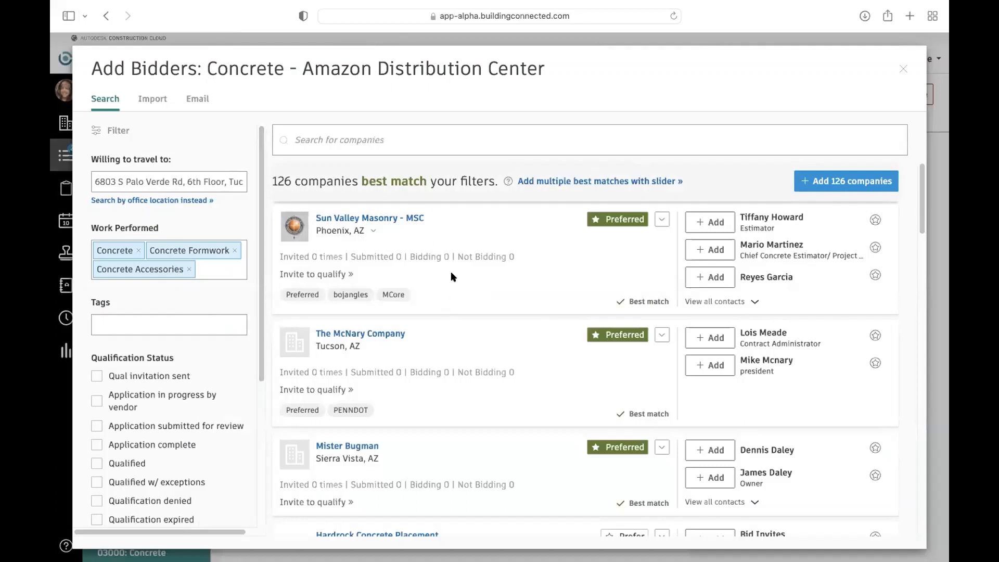
left_click(191, 102)
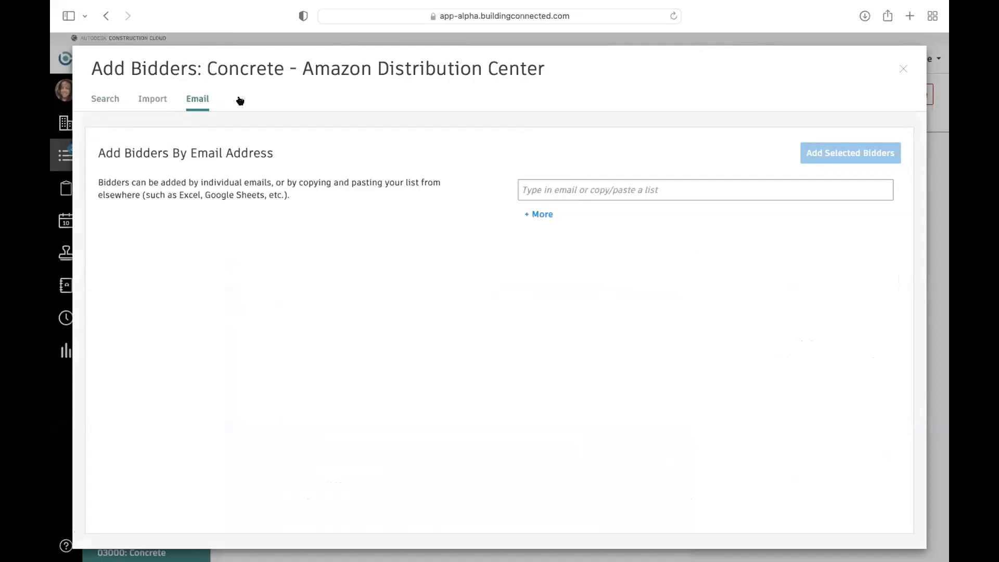
left_click(153, 98)
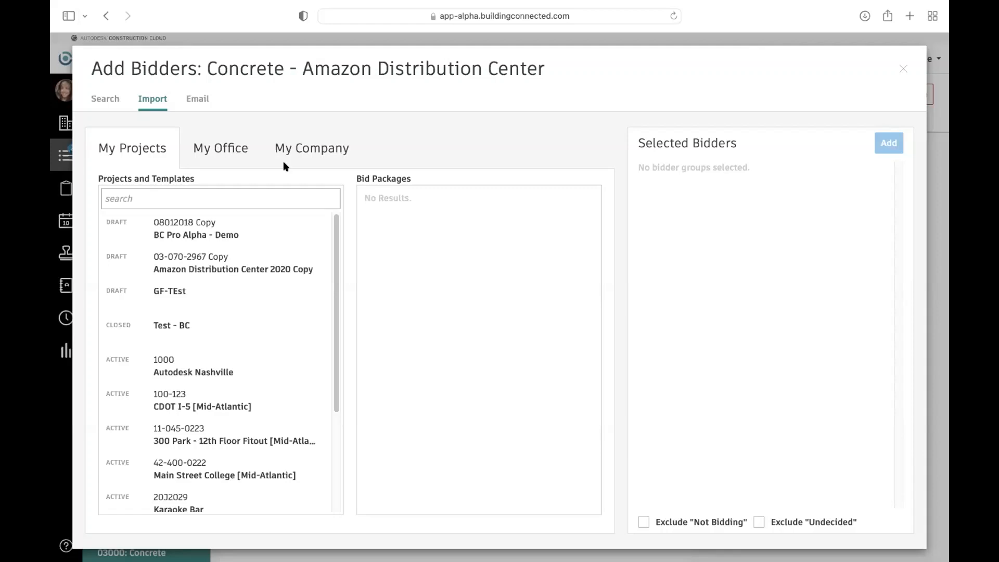
left_click(191, 507)
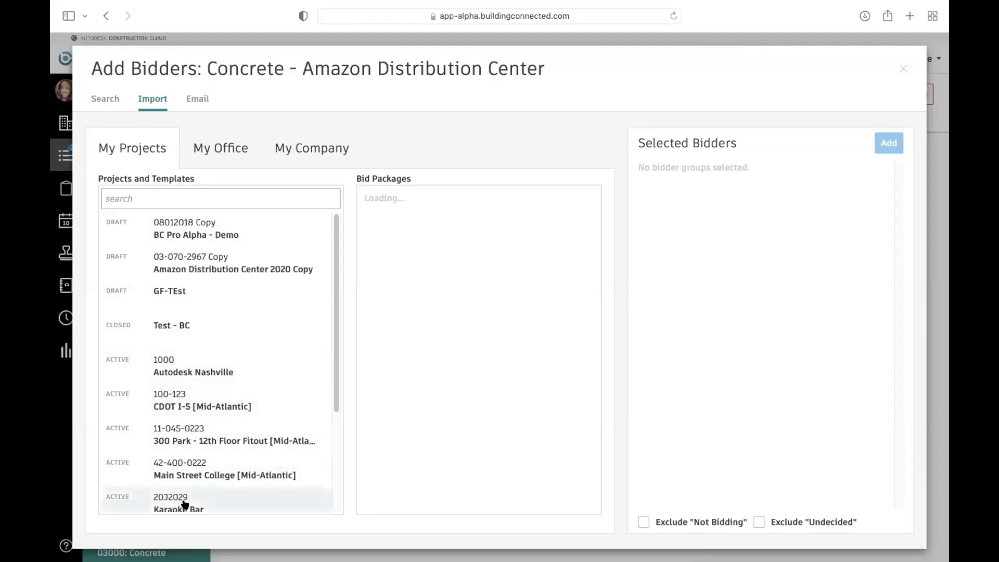
left_click(164, 474)
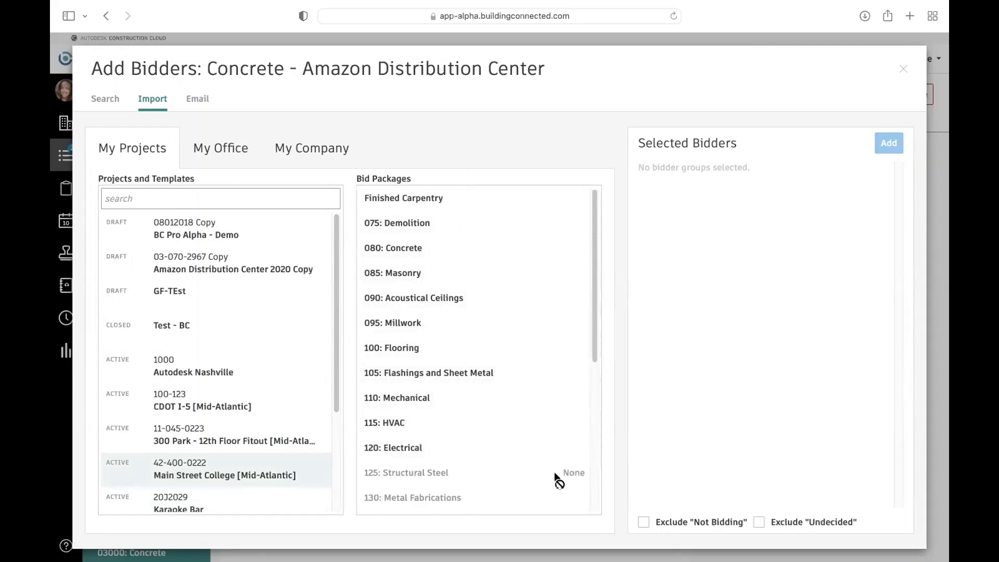
left_click(400, 248)
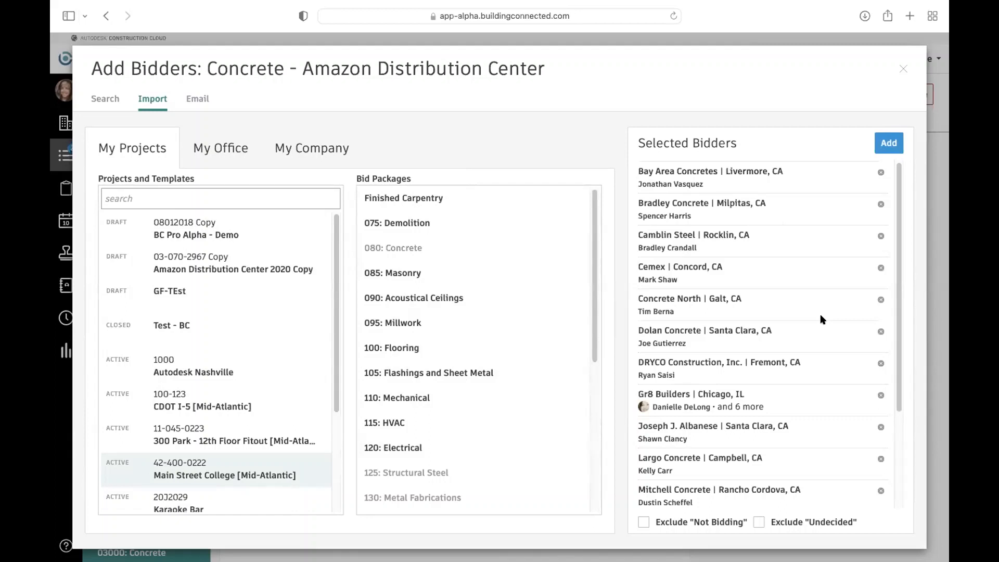
- Remove Cemex and Gr8 Builders from the selected bidders, and add the remaining companies to the Concrete bid package
left_click(880, 267)
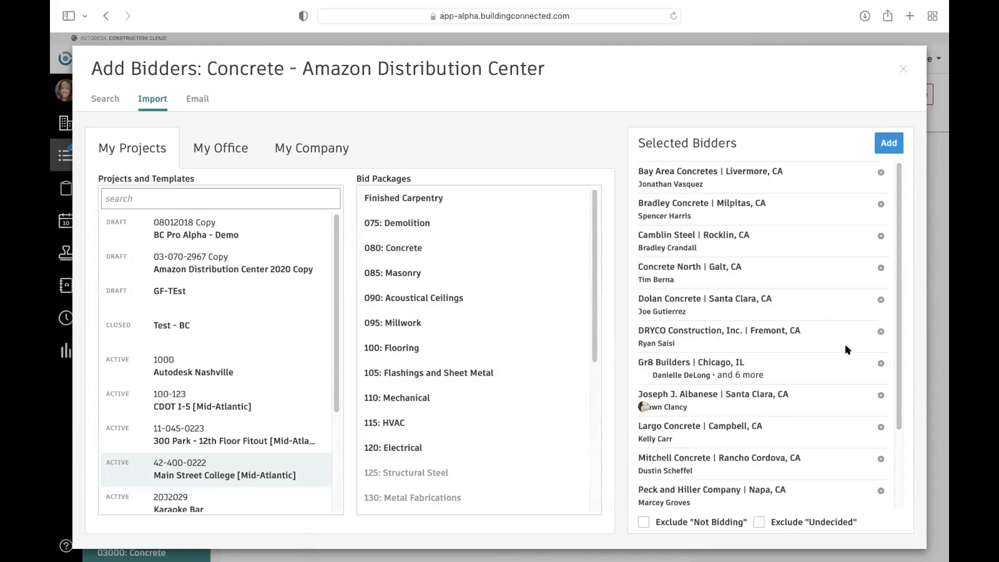
left_click(880, 363)
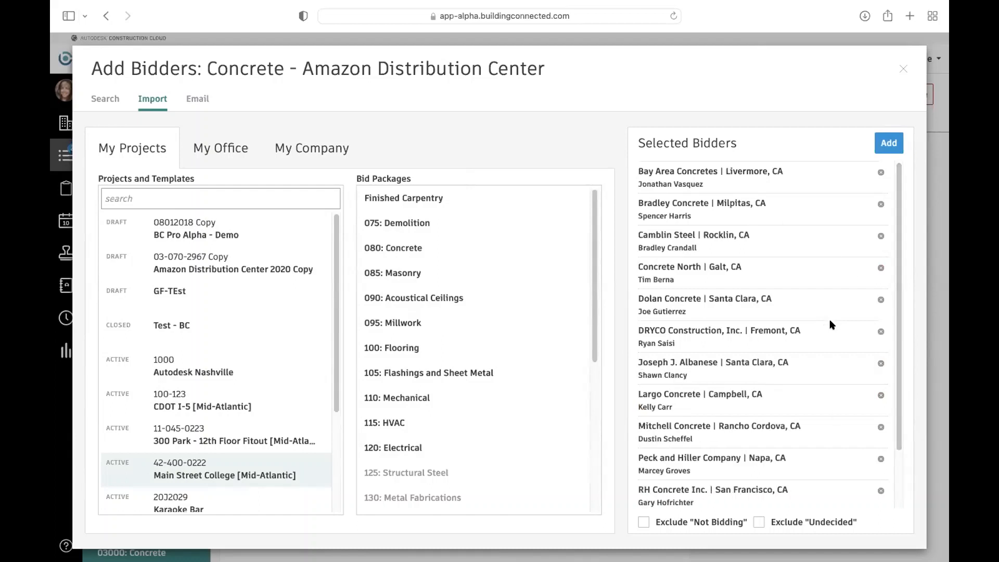
left_click(889, 142)
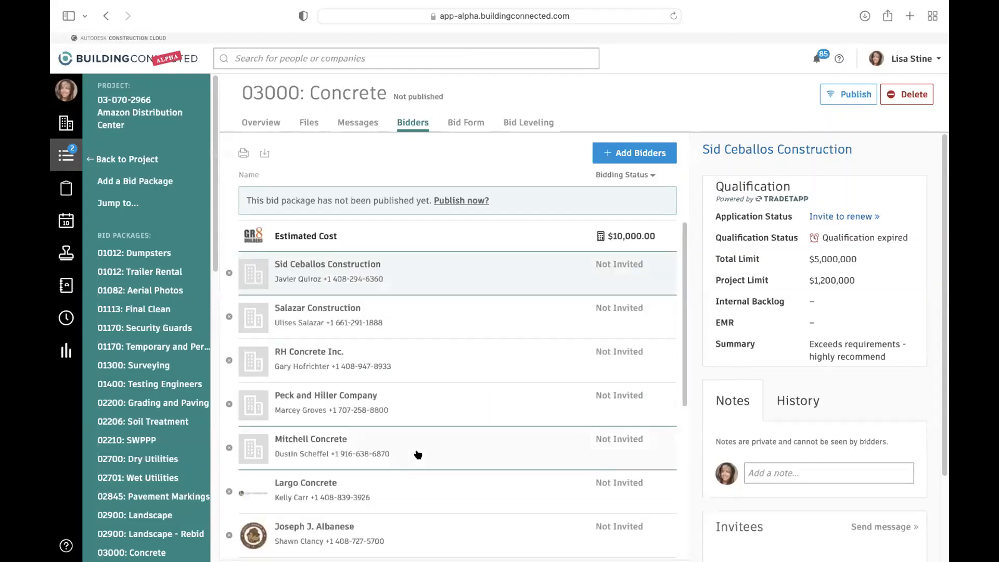
scroll(447, 385, "down", 2)
scroll(448, 382, "up", 2)
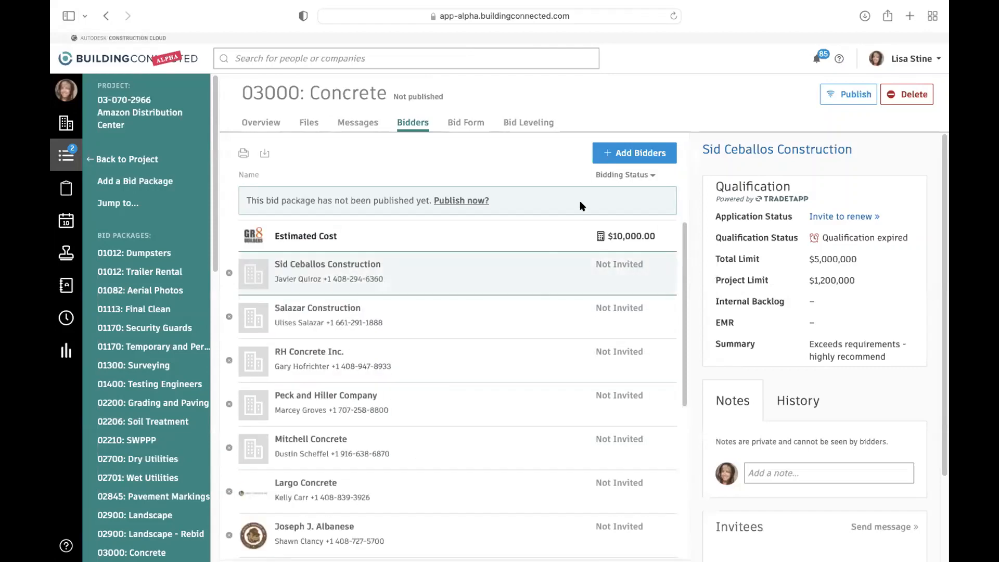
- Look over the company search for additional Concrete bidders, including its qualification status and labor requirement filters
left_click(628, 154)
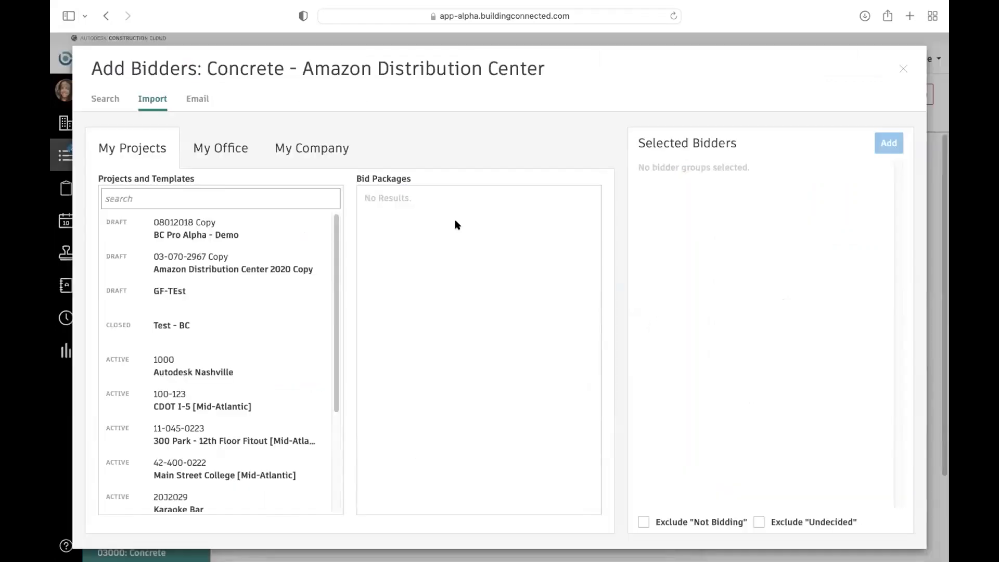
left_click(111, 104)
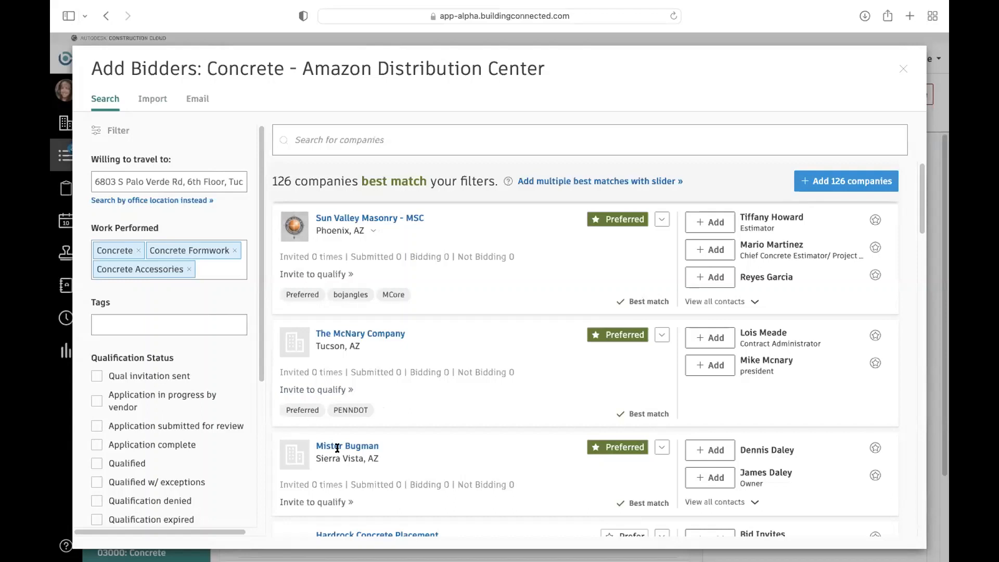
scroll(177, 445, "down", 1)
scroll(177, 445, "down", 4)
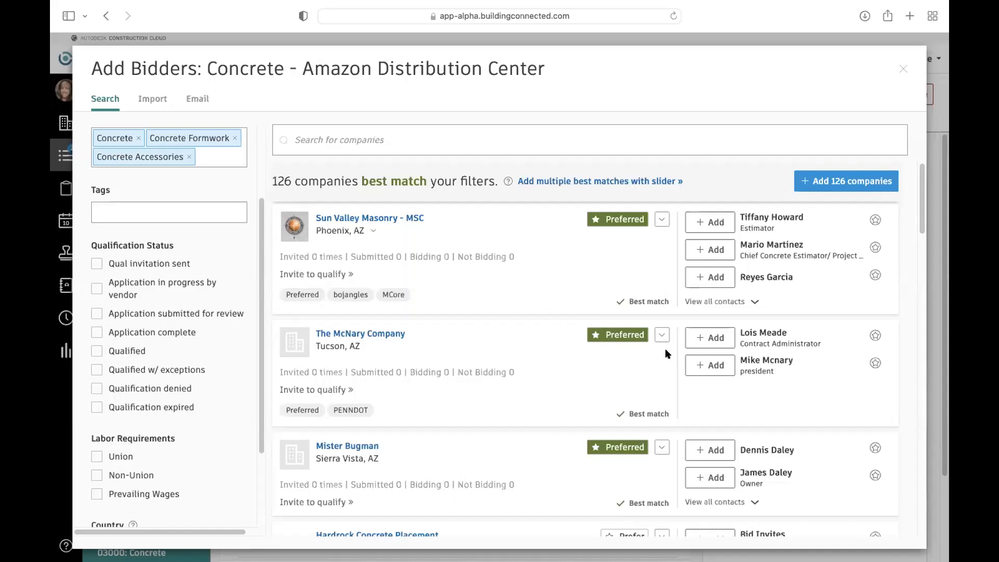
- Examine the Sun Valley Masonry - MSC company profile, including its office information, service area, tags and reviews
left_click(388, 219)
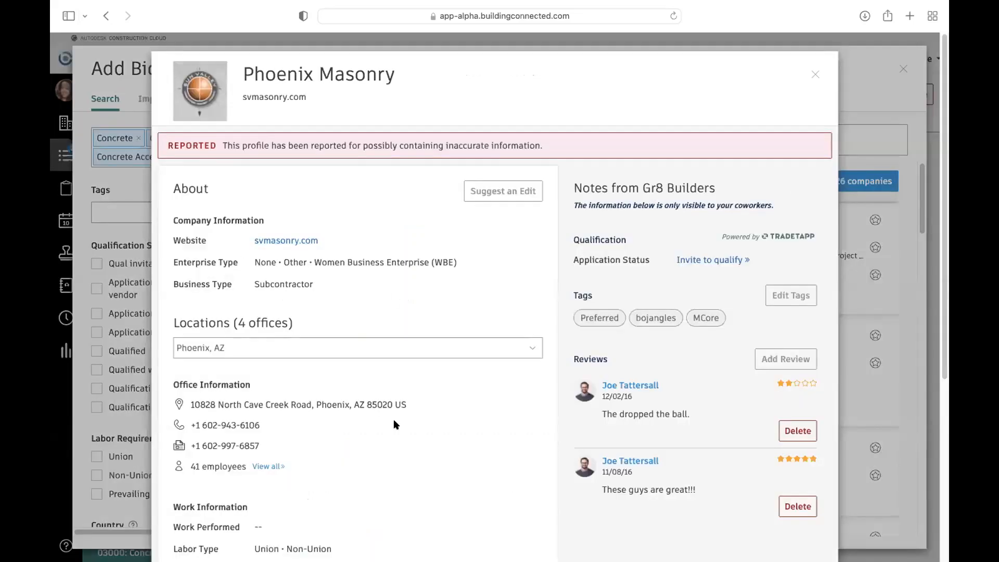
scroll(393, 419, "down", 1)
scroll(381, 445, "down", 3)
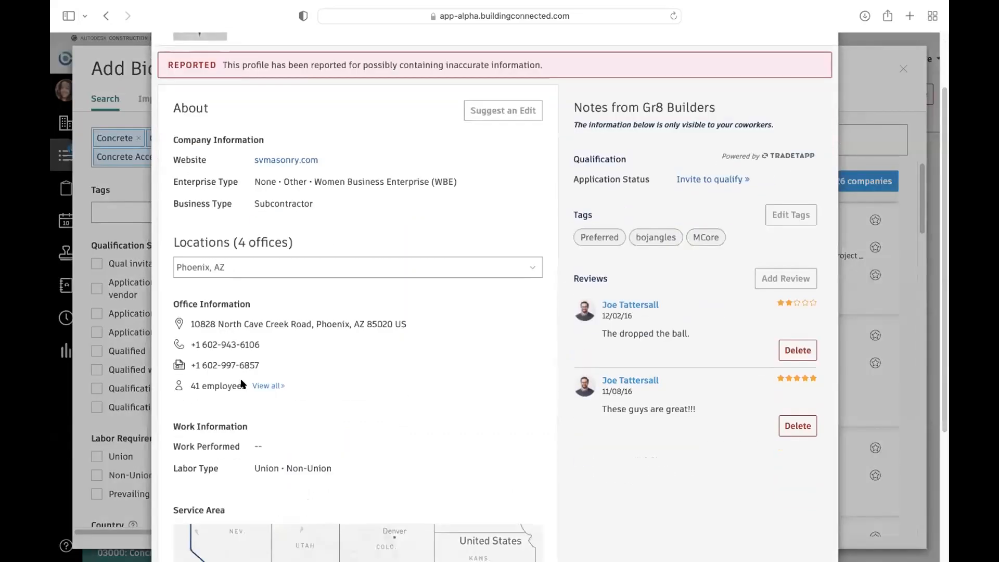
scroll(312, 402, "down", 6)
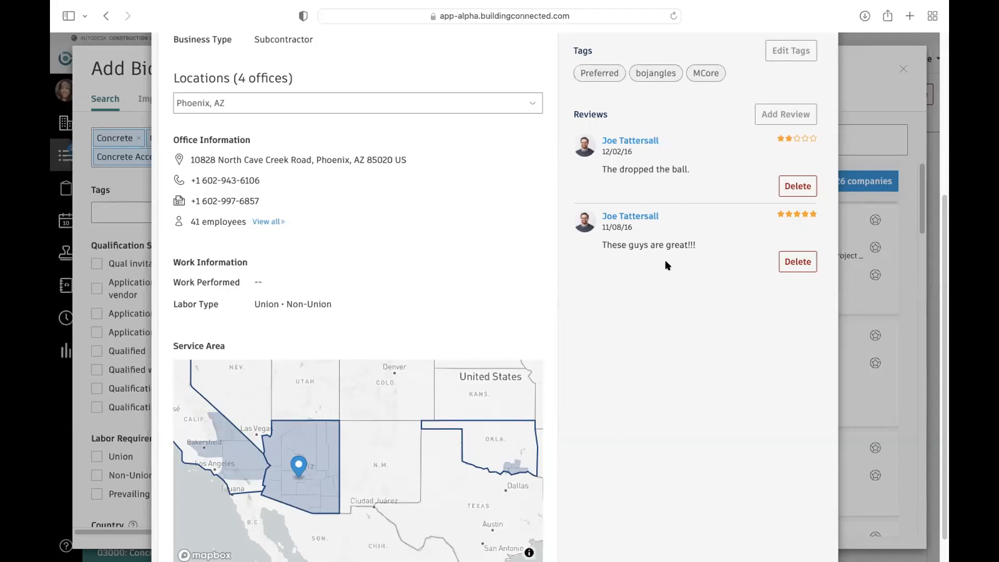
scroll(724, 213, "up", 3)
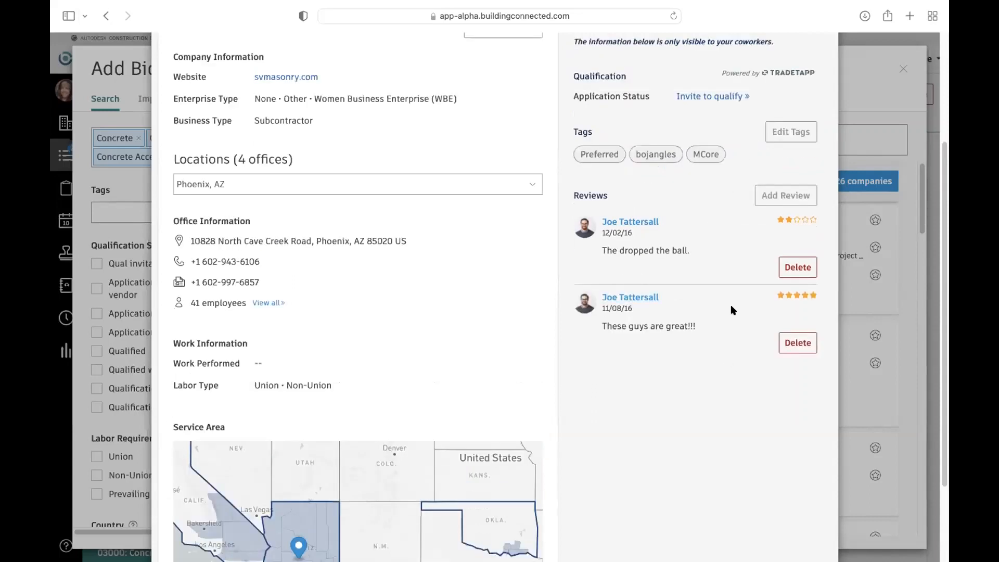
scroll(711, 274, "up", 1)
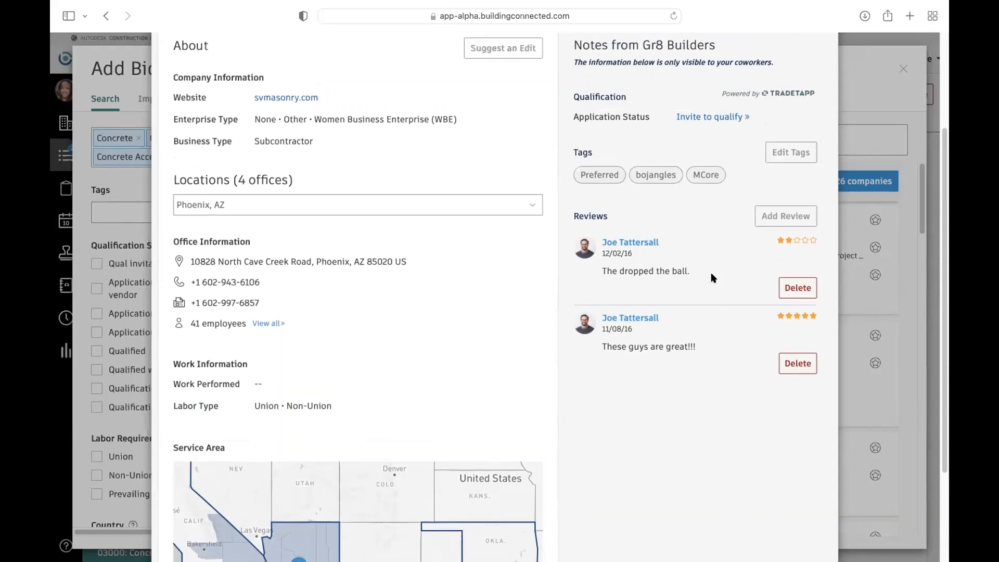
scroll(708, 271, "up", 3)
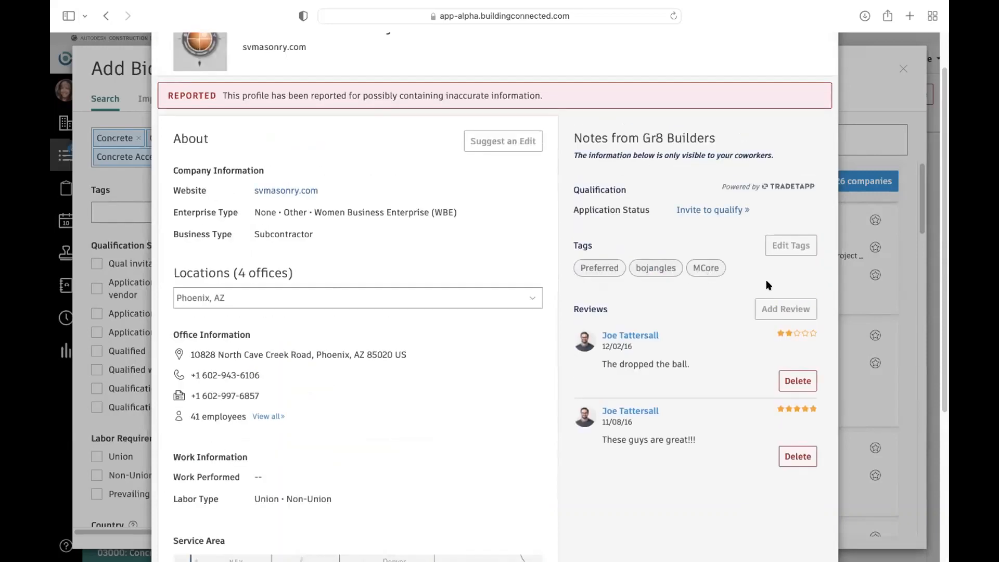
scroll(672, 365, "up", 1)
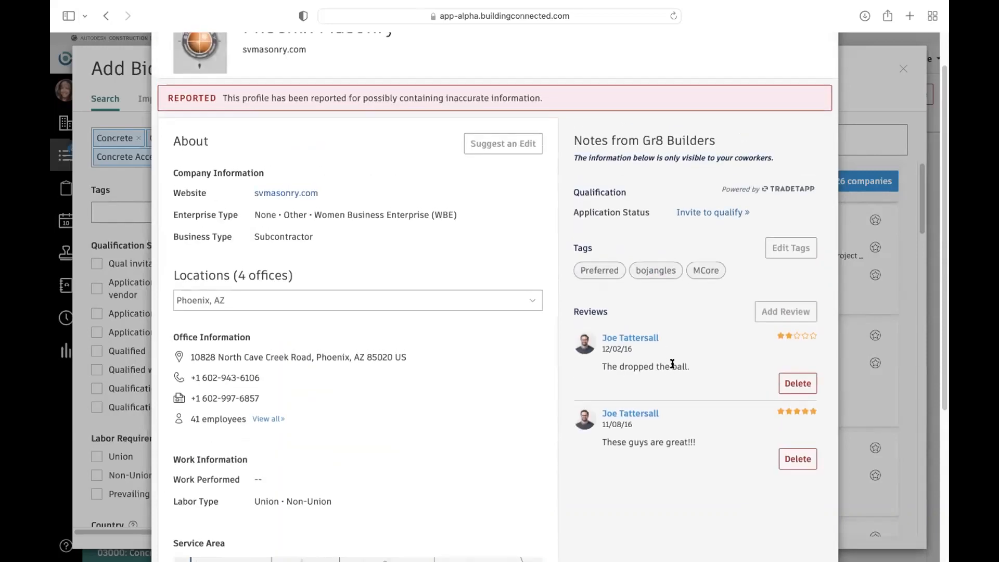
scroll(694, 360, "up", 2)
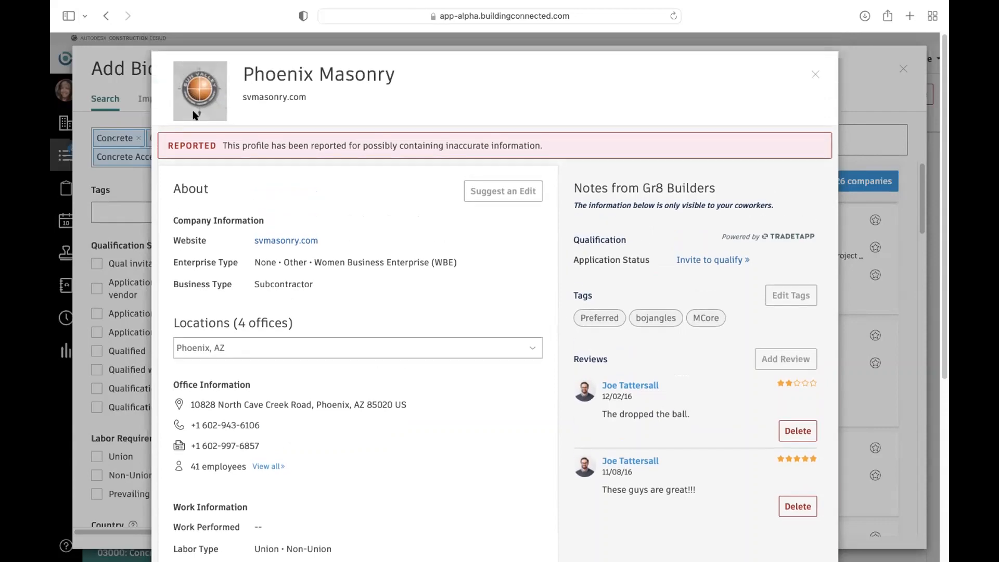
key("Escape")
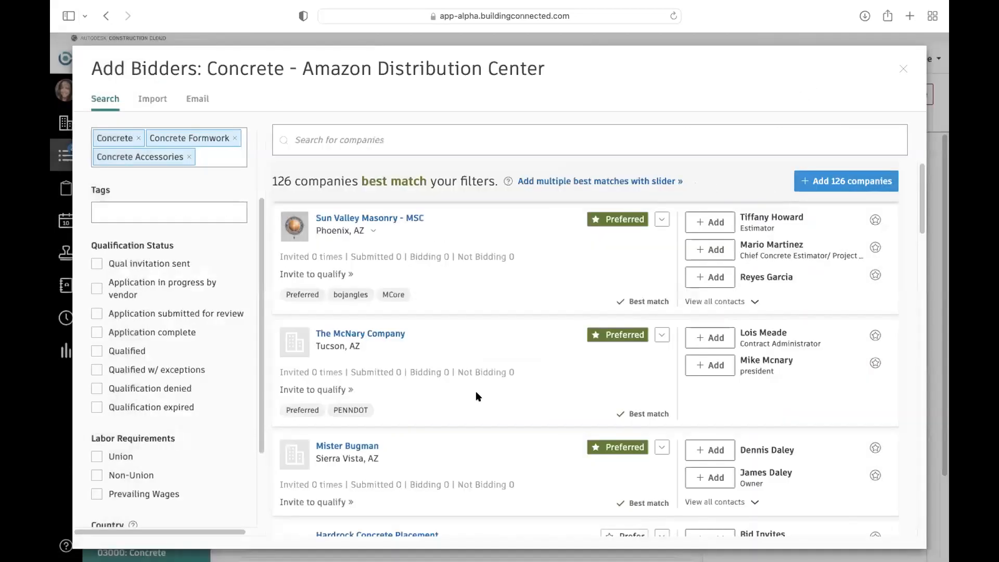
scroll(343, 427, "down", 1)
left_click(366, 314)
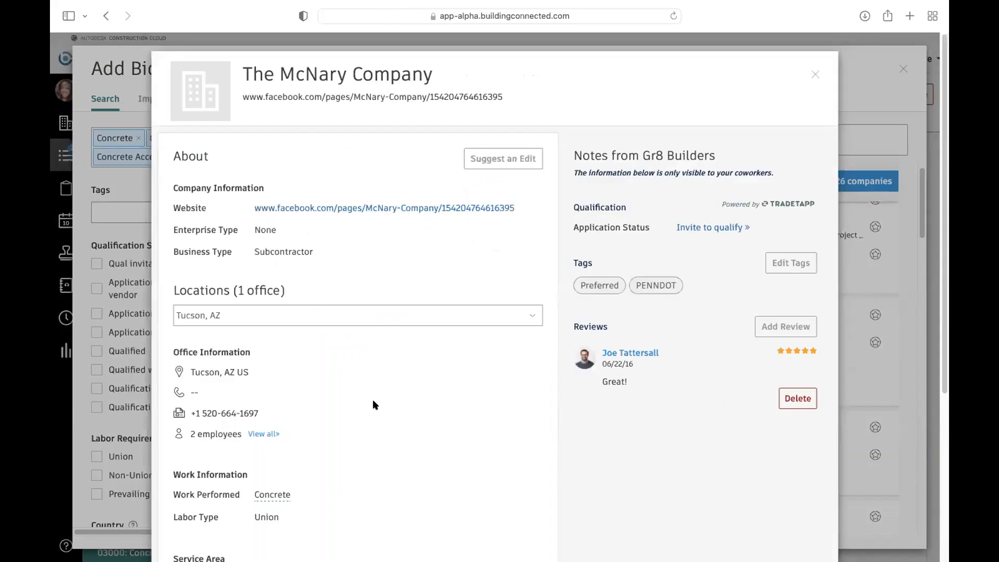
scroll(353, 414, "down", 5)
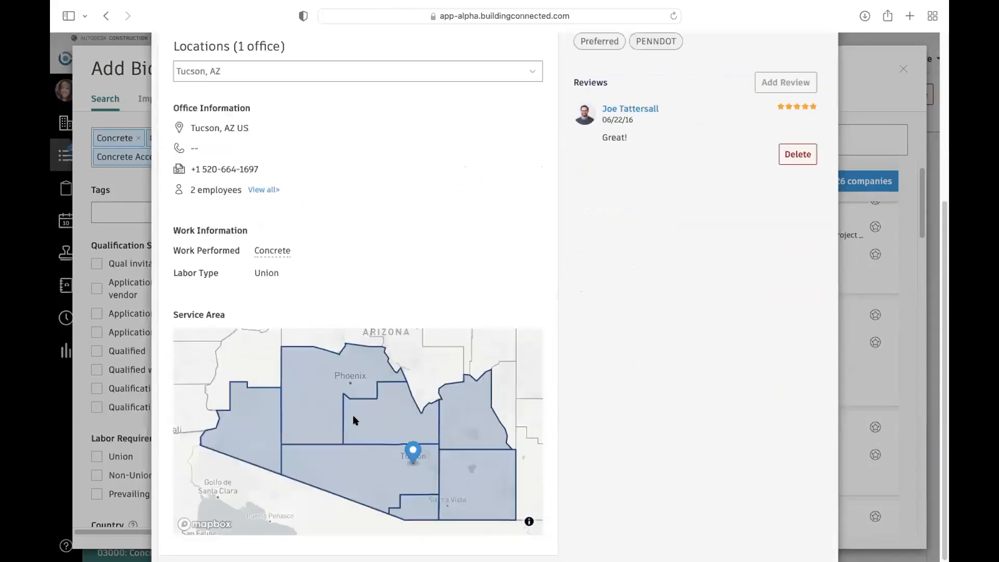
scroll(449, 381, "up", 5)
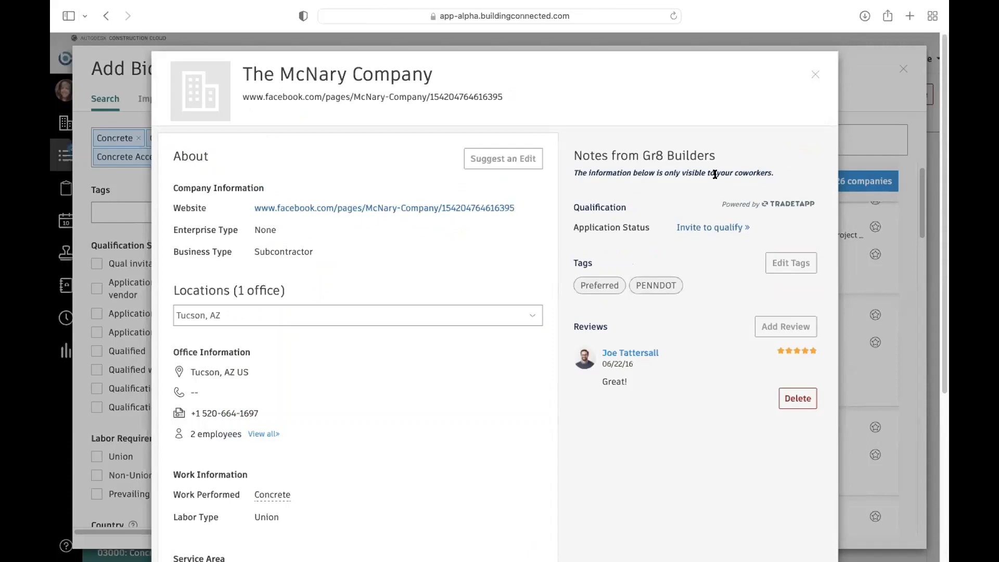
left_click(815, 73)
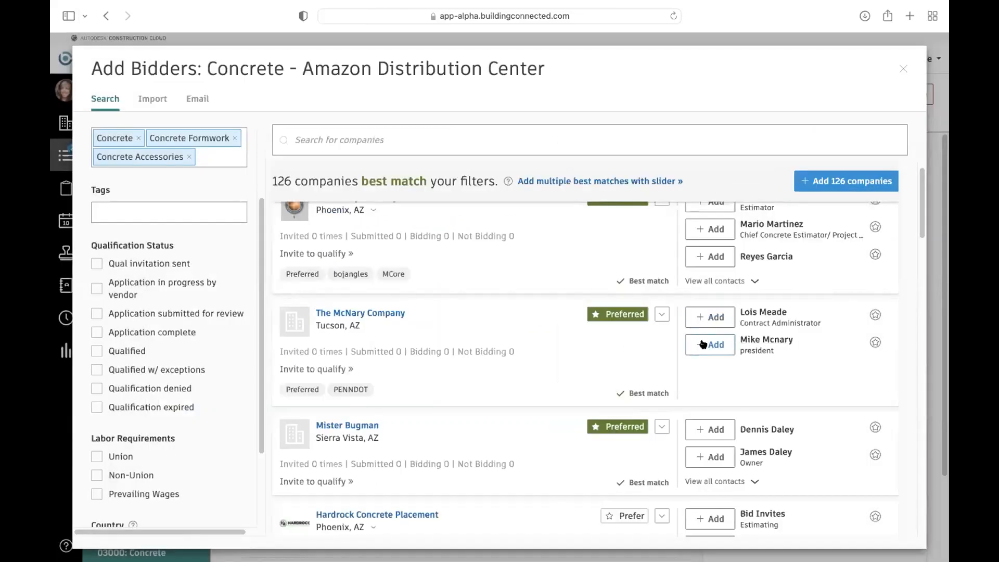
- Add The McNary Company's president as a bidder contact, and look through further matching companies
left_click(707, 344)
left_click(697, 345)
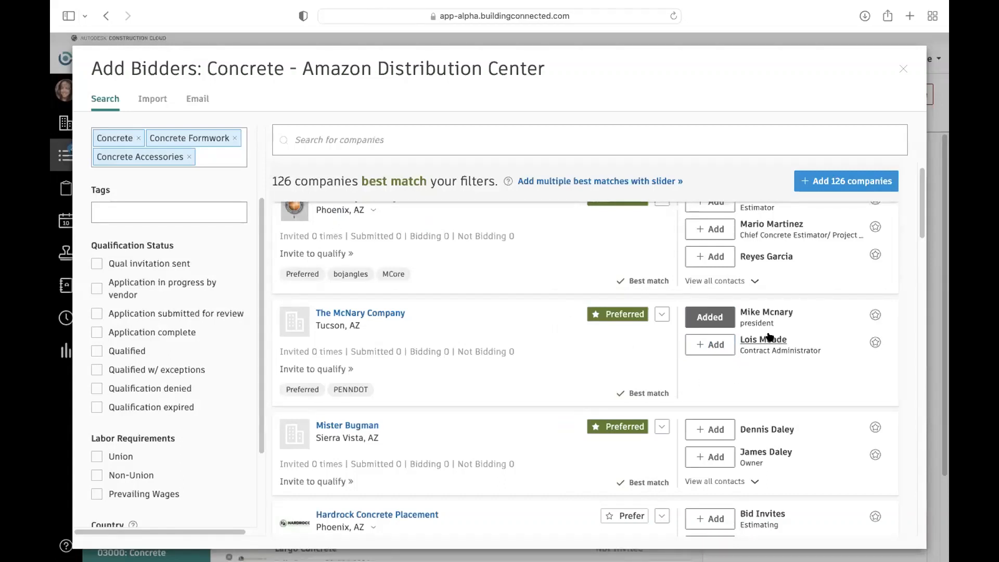
scroll(452, 415, "down", 1)
scroll(452, 416, "down", 5)
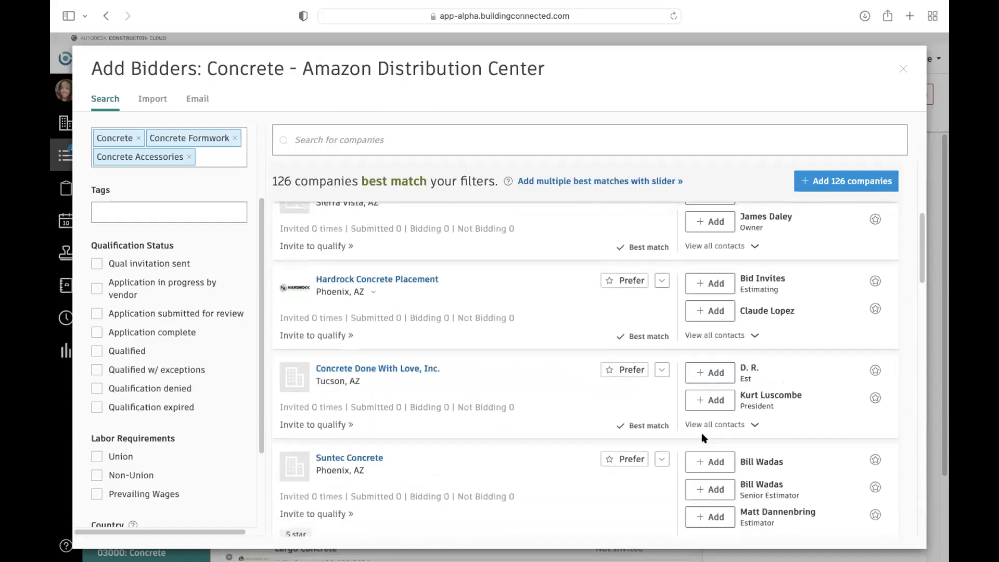
- Add one contact each from Concrete Done With Love, Suntec Concrete, Exposed Design Group and Border Construction Specialties, and reverse the bidder list's Bidding Status sort order
left_click(719, 375)
left_click(711, 464)
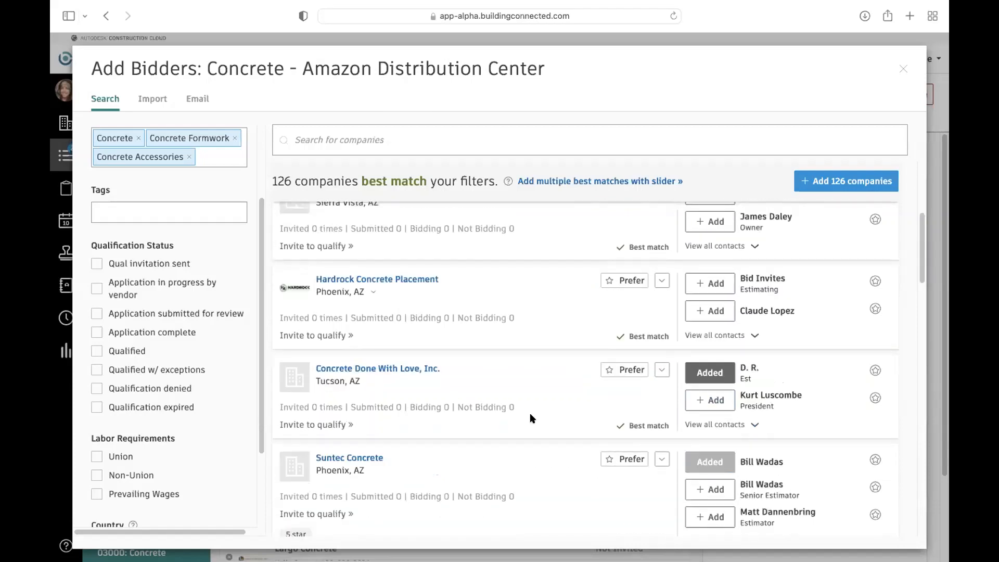
scroll(707, 457, "down", 3)
left_click(710, 454)
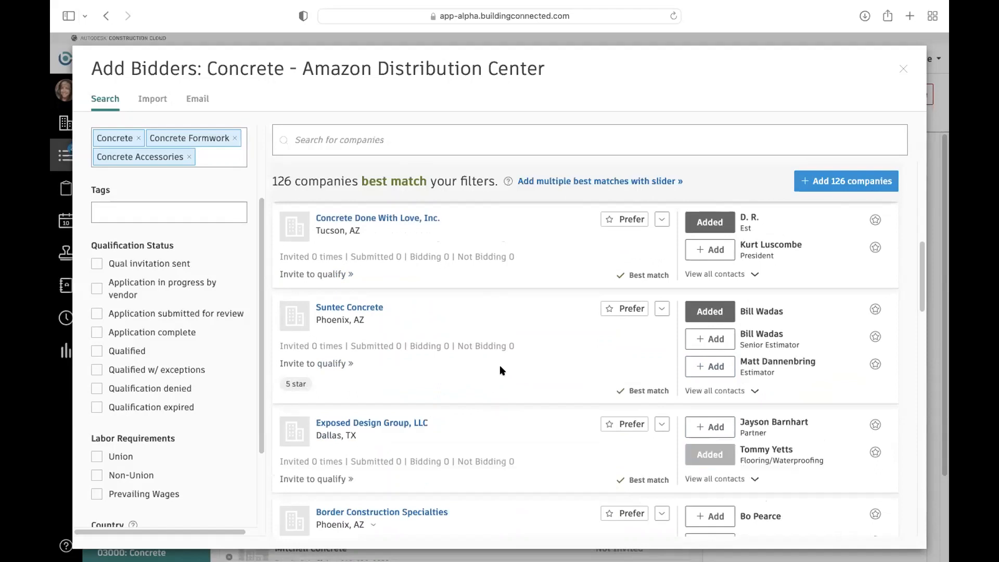
scroll(643, 420, "down", 3)
left_click(693, 470)
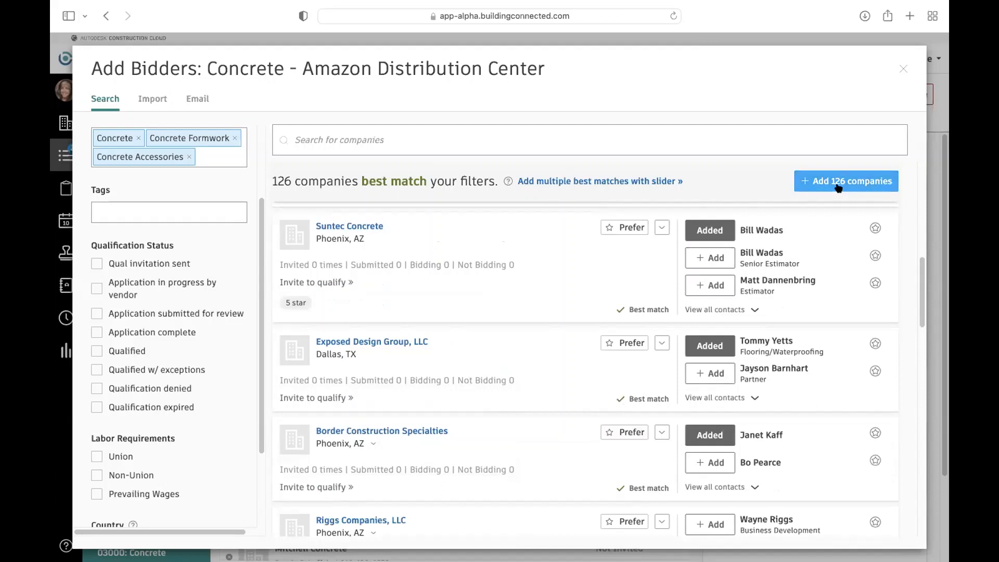
left_click(902, 67)
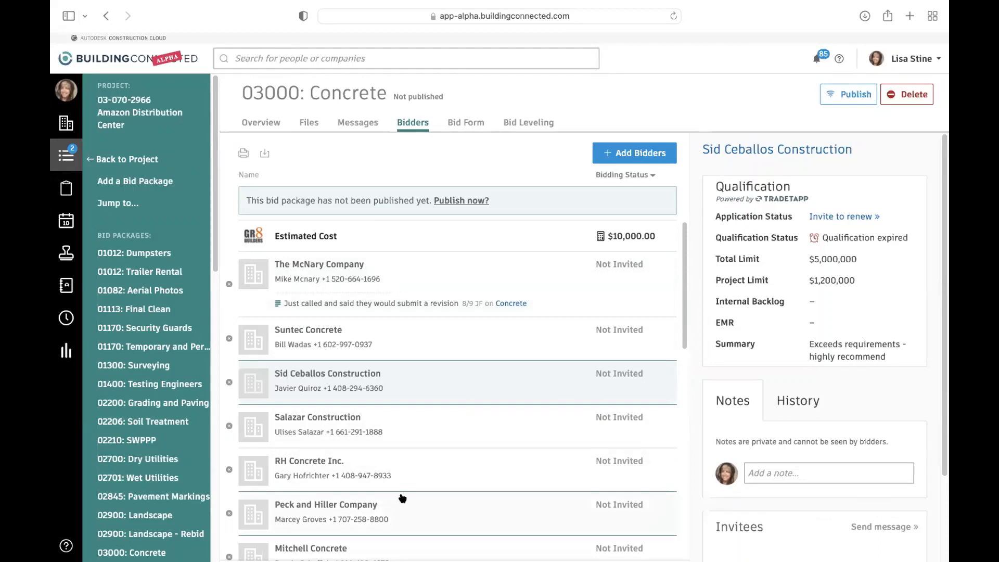
left_click(624, 176)
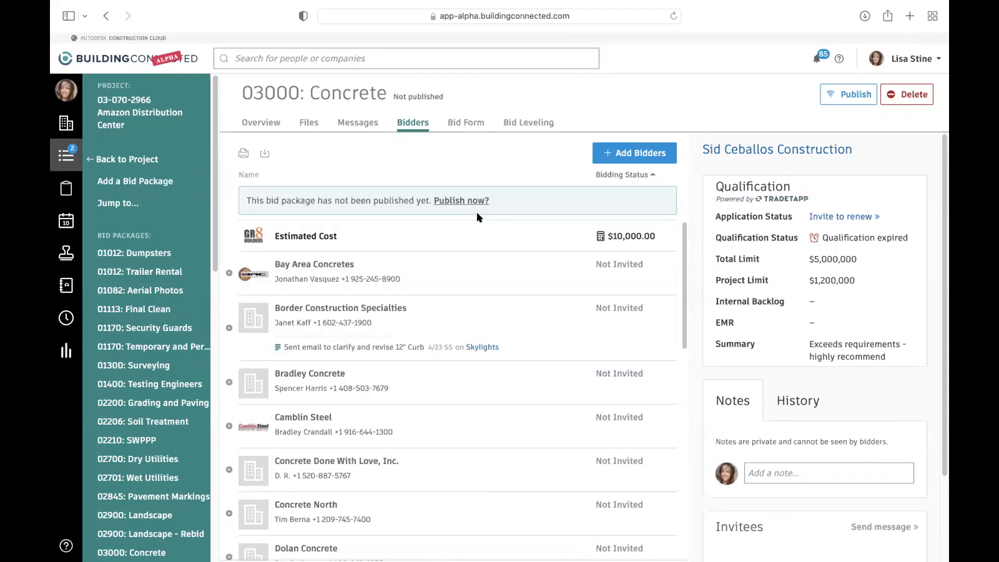
- Look over the Concrete bid package's project files and bid package files, and view its messages
left_click(309, 125)
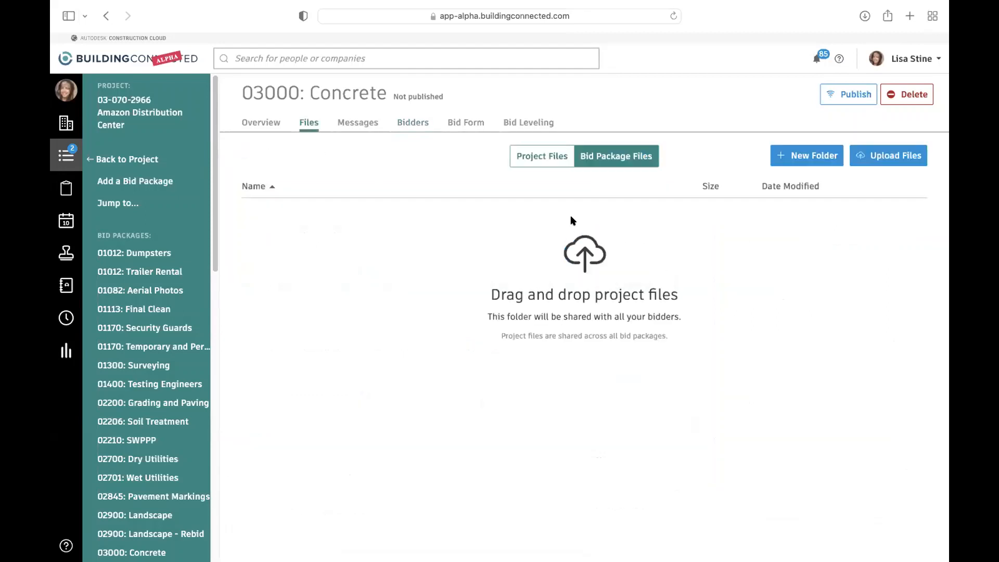
left_click(531, 156)
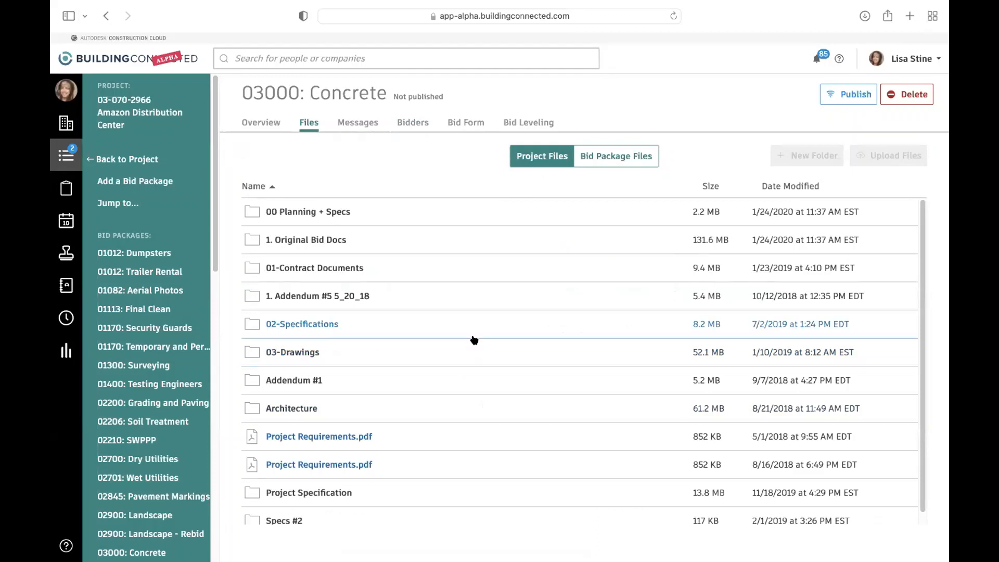
left_click(629, 156)
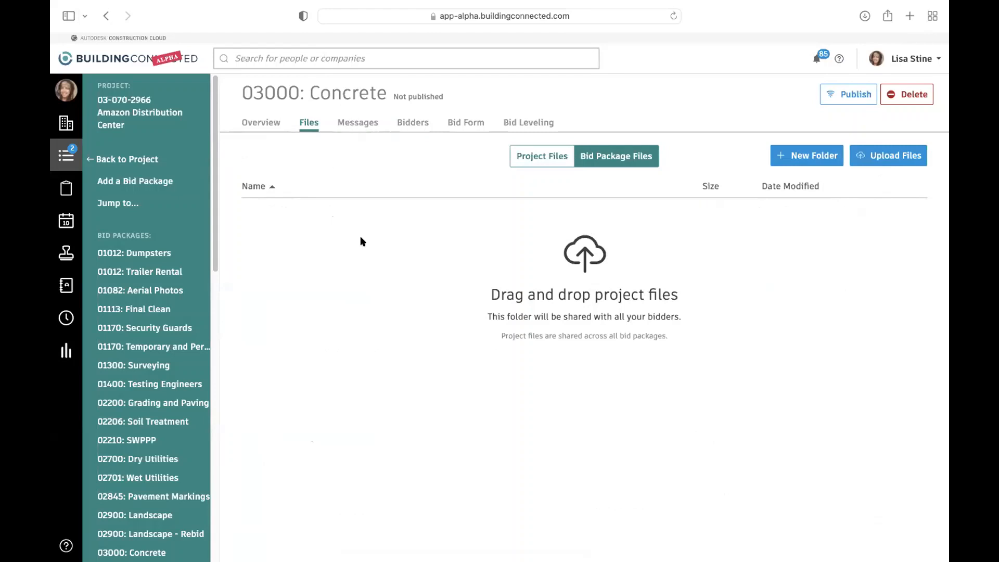
left_click(364, 124)
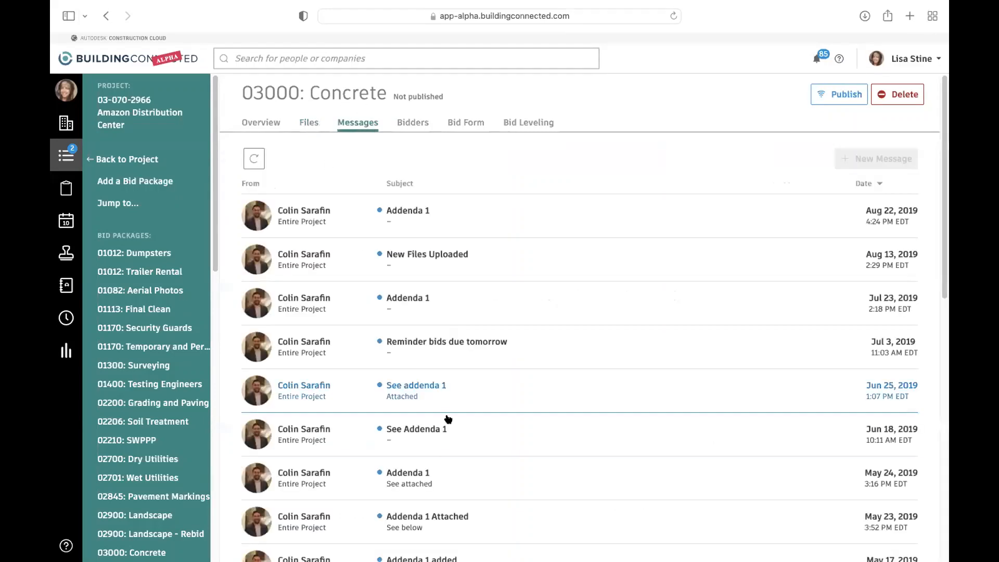
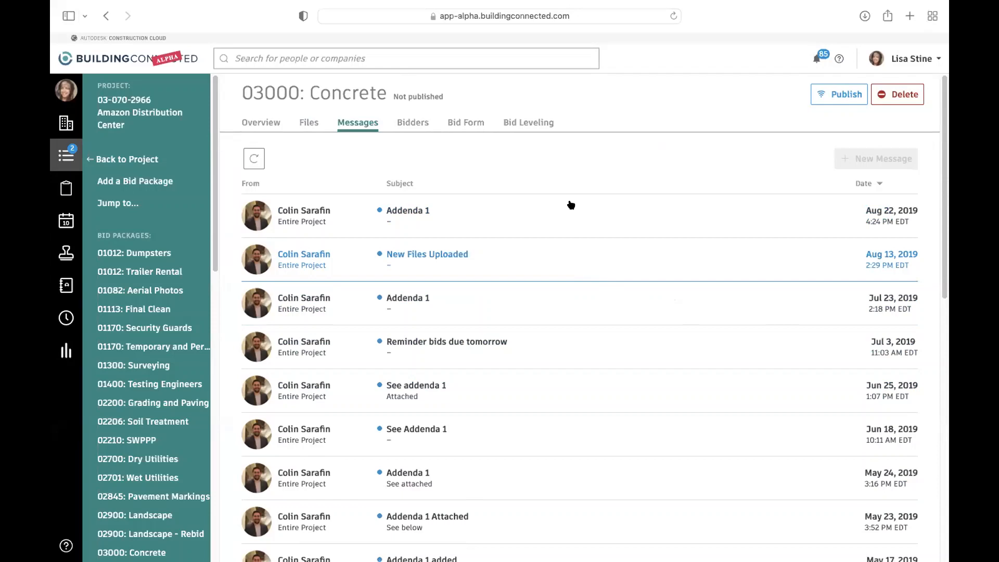
- Look over the Concrete package's bid form, covering both its scope-specific and project-wide sections
left_click(467, 126)
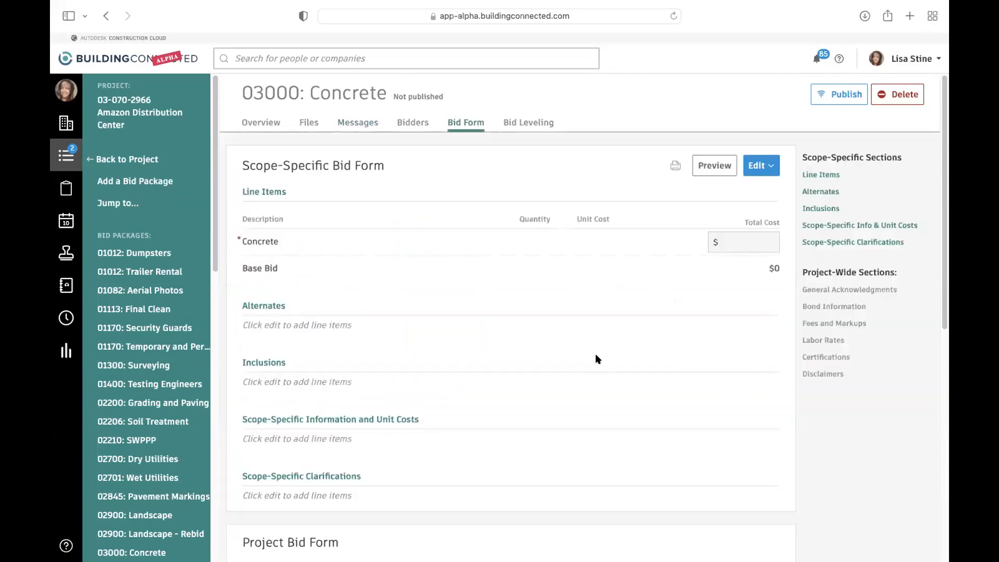
scroll(595, 369, "down", 7)
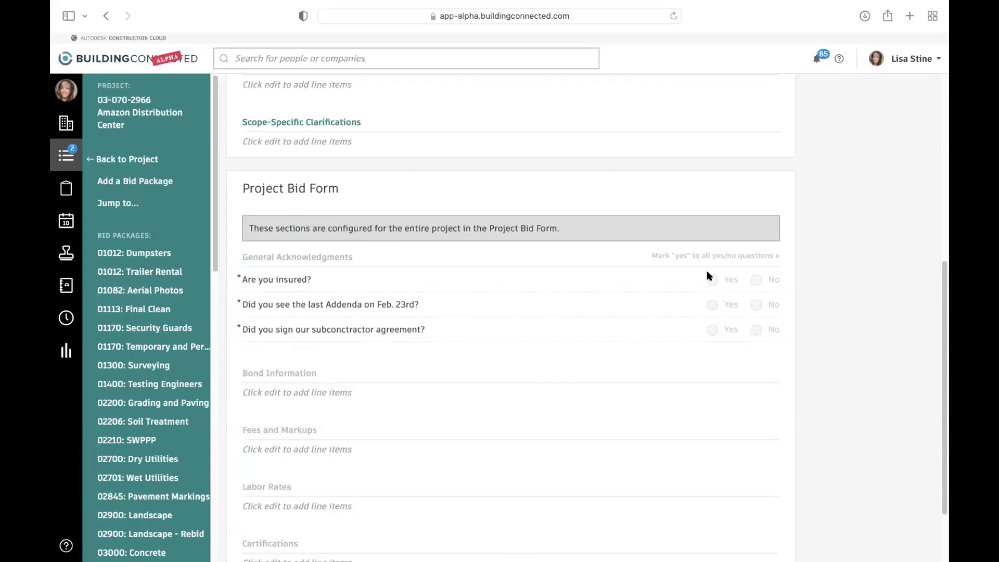
scroll(635, 274, "up", 7)
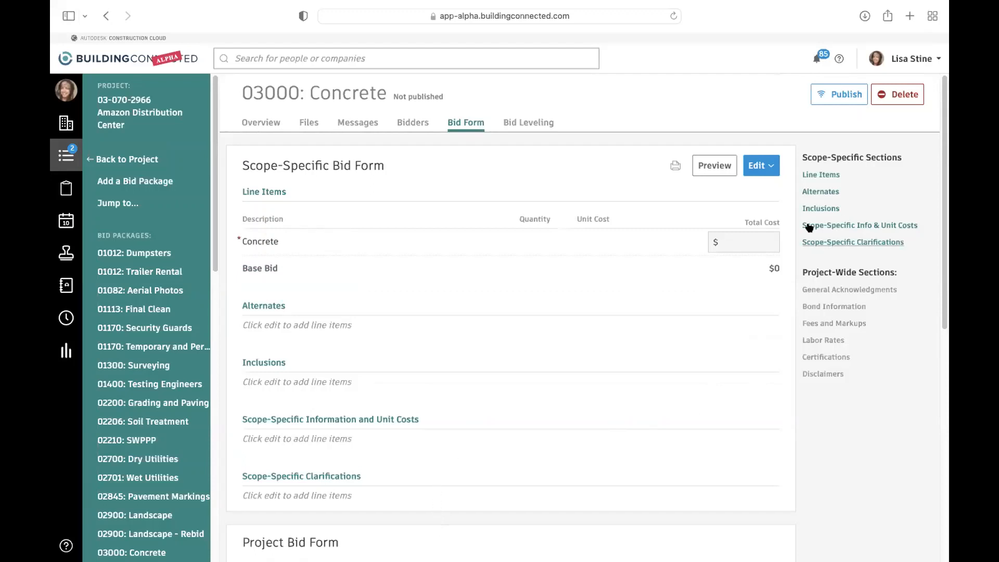
- Open the scope-specific bid form for editing, look through the Concrete line item's response types, and save the form
left_click(764, 167)
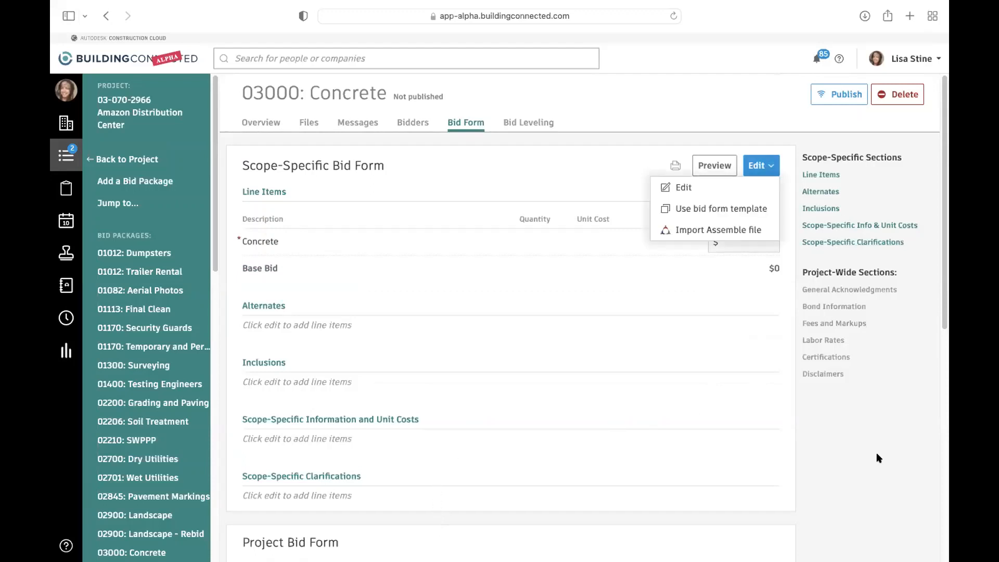
left_click(728, 186)
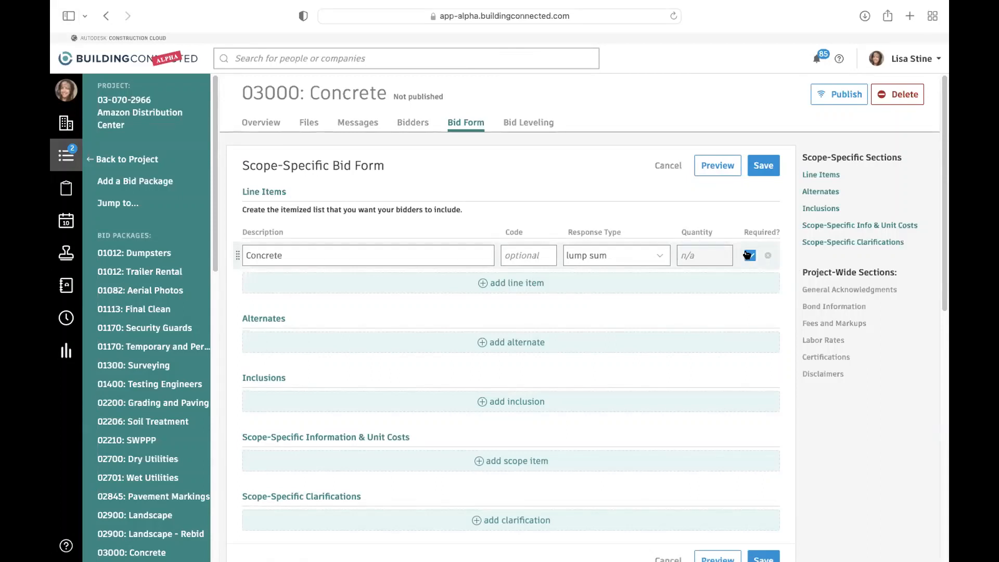
left_click(659, 255)
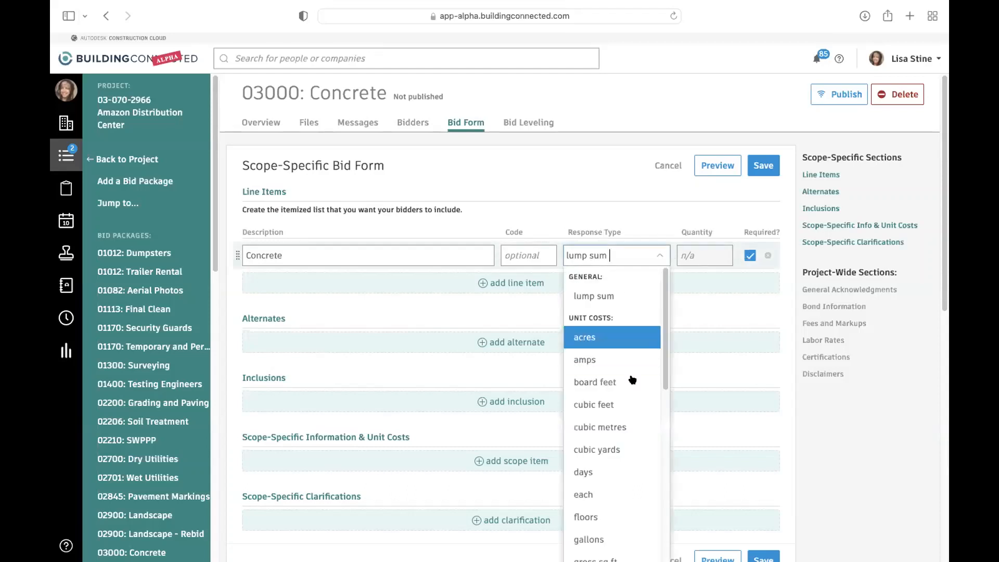
scroll(624, 322, "down", 10)
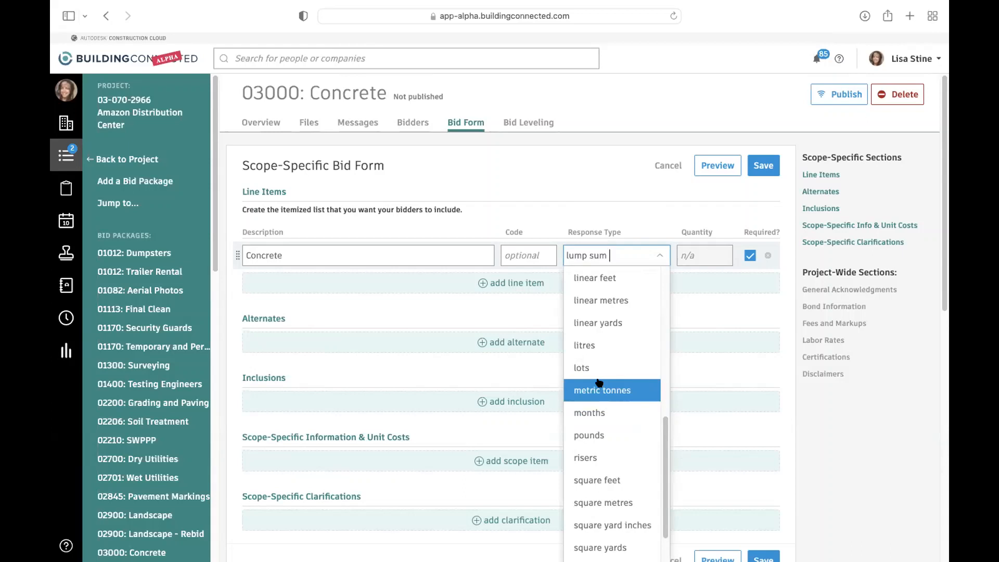
left_click(575, 201)
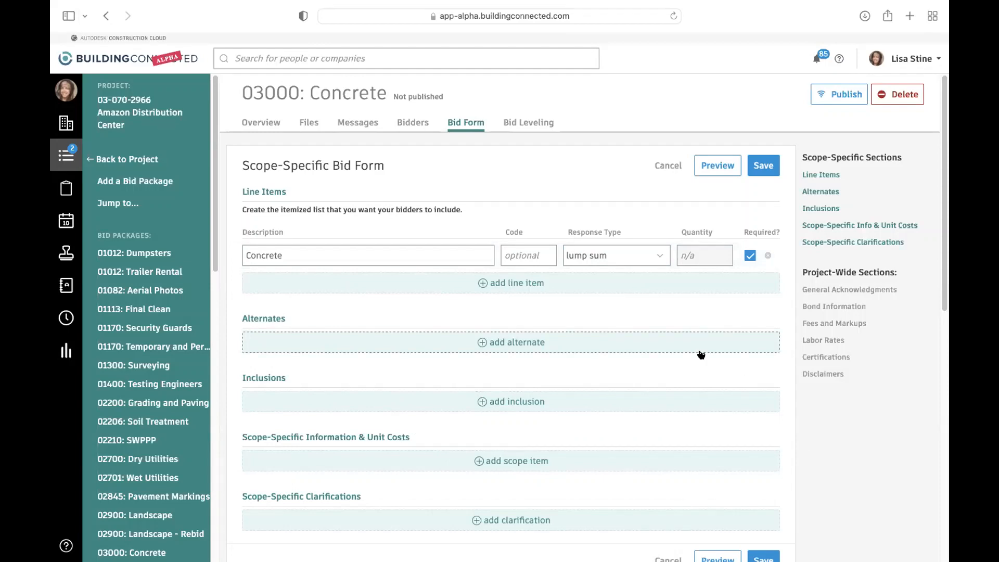
left_click(763, 166)
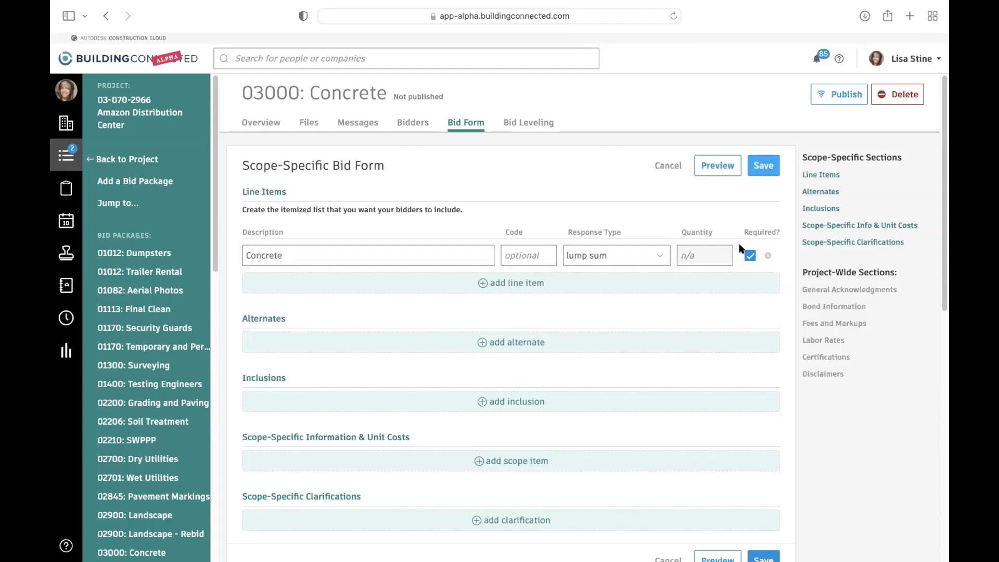
- Replace the scope-specific bid form with 3300: Concrete from the Autodesk Nashville project, and open the imported form for editing
left_click(750, 173)
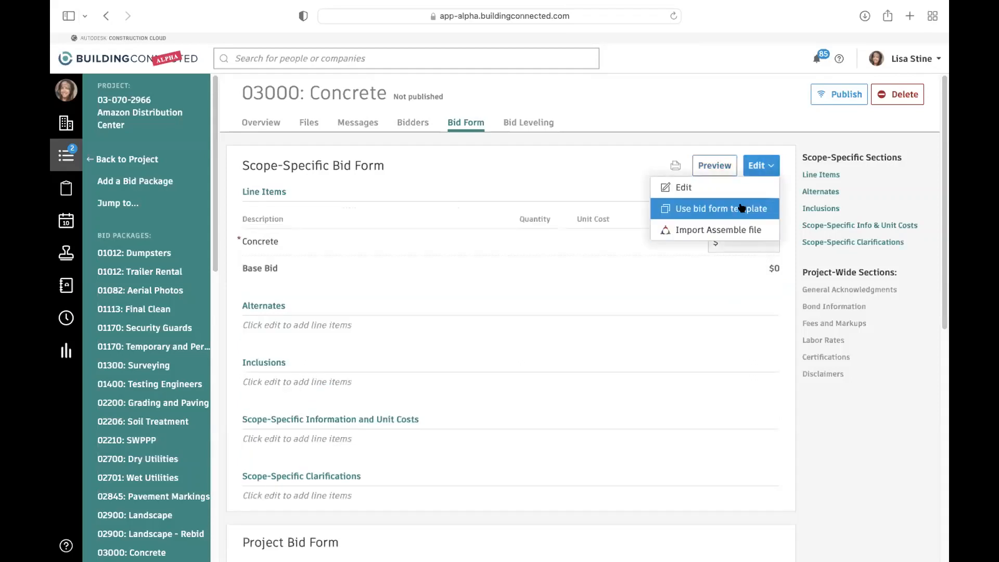
left_click(671, 209)
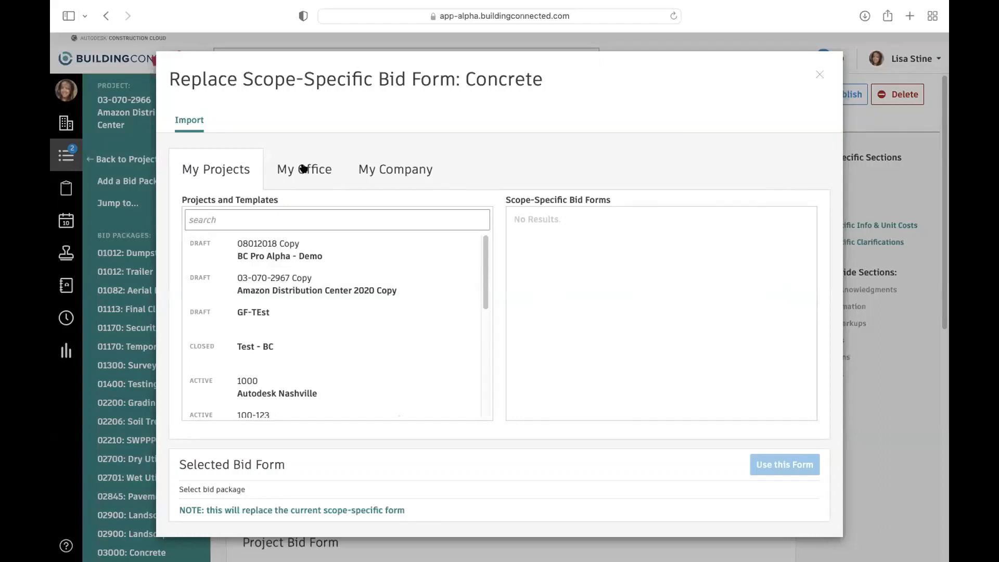
left_click(291, 377)
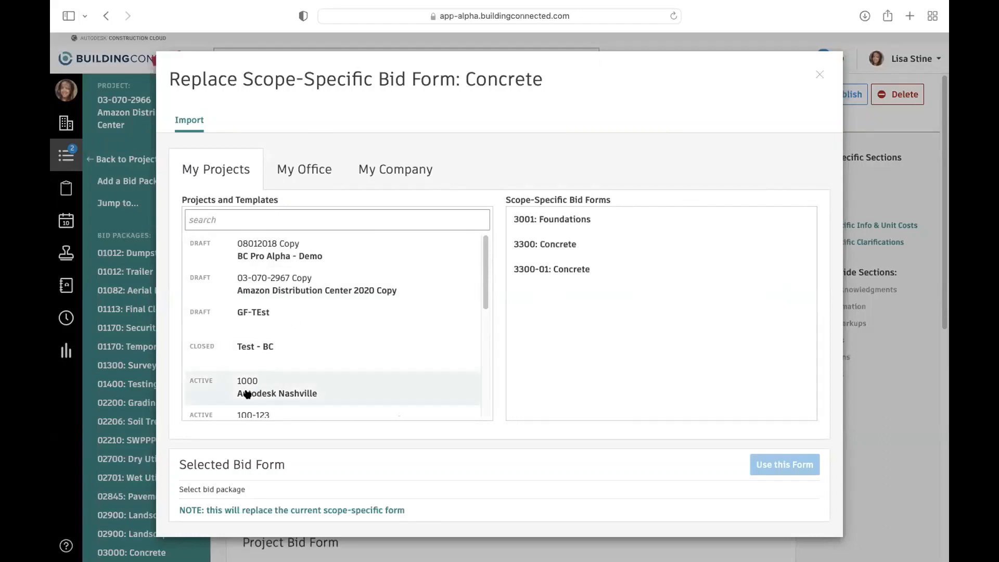
mouse_move(528, 248)
double_click(567, 246)
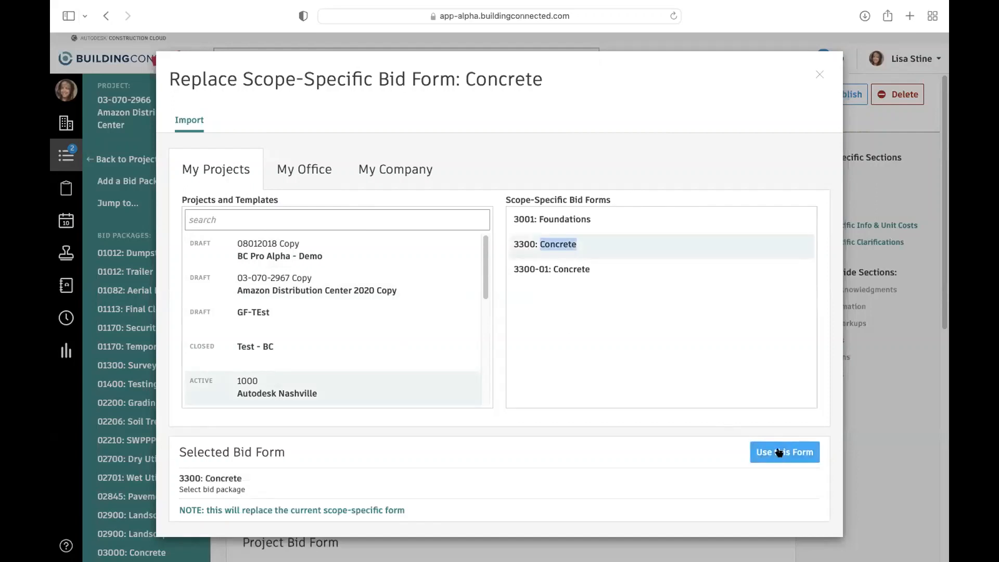
left_click(779, 451)
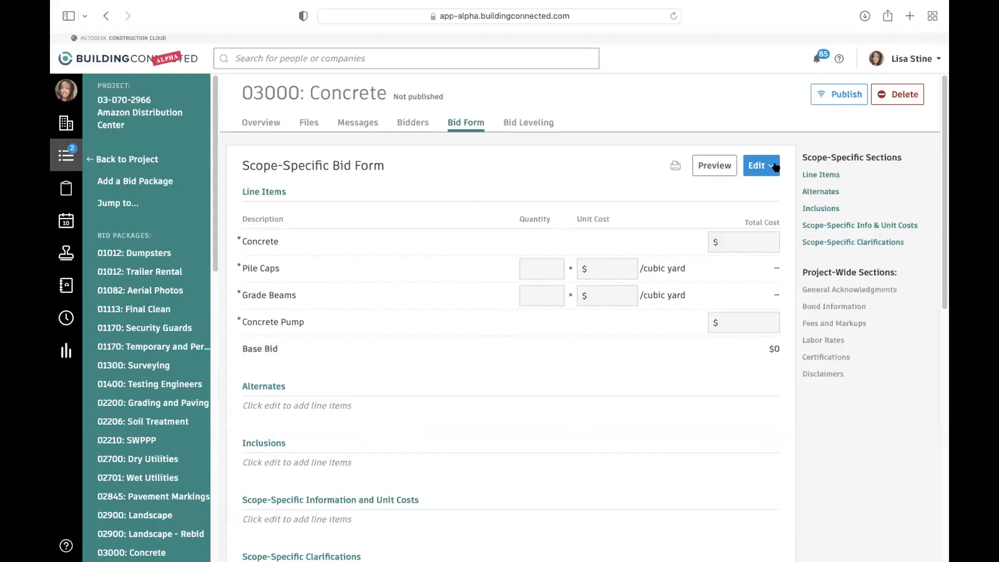
left_click(759, 165)
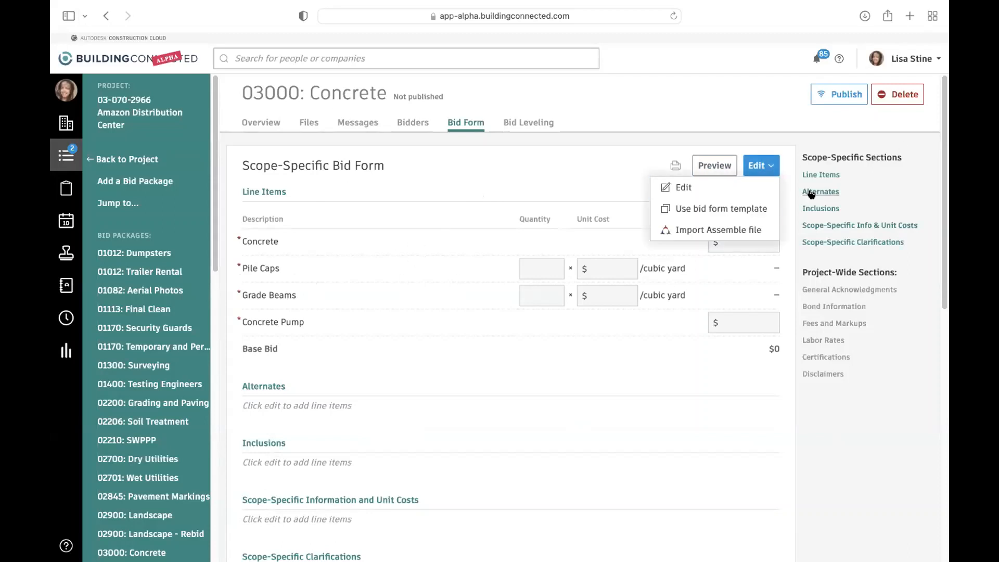
left_click(747, 187)
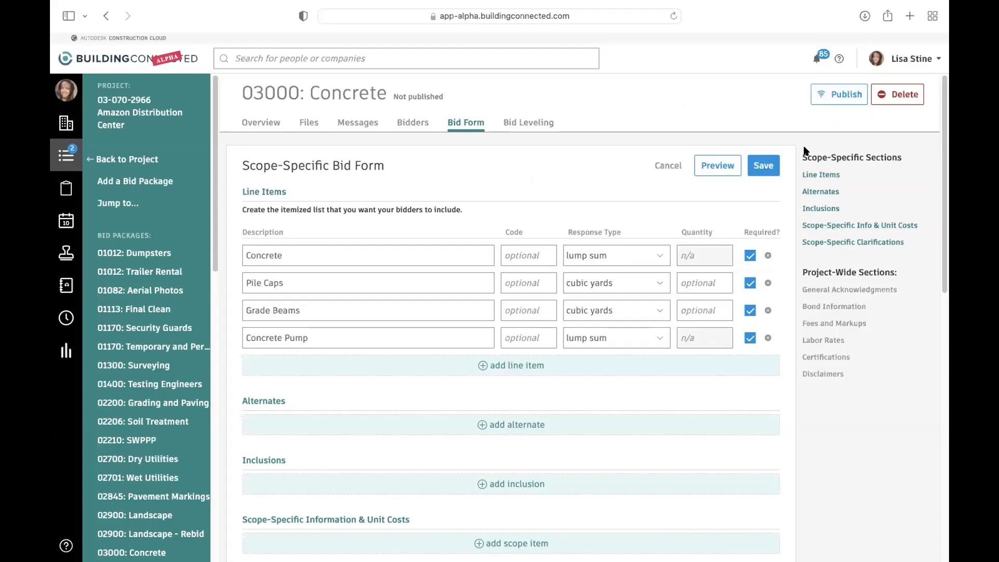
- Delete the 03000: Concrete bid package from the project
double_click(892, 97)
left_click(474, 154)
left_click(897, 96)
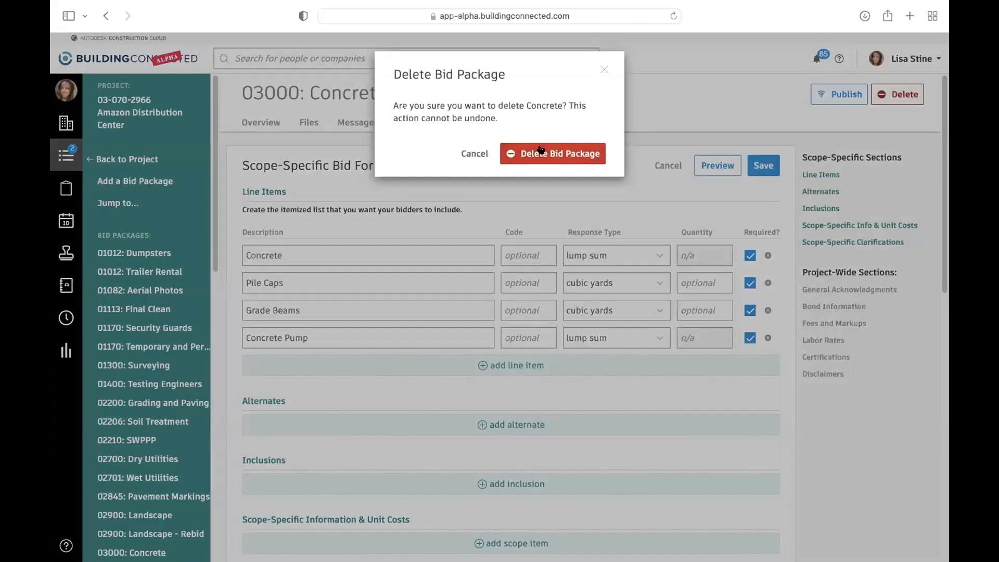
left_click(540, 150)
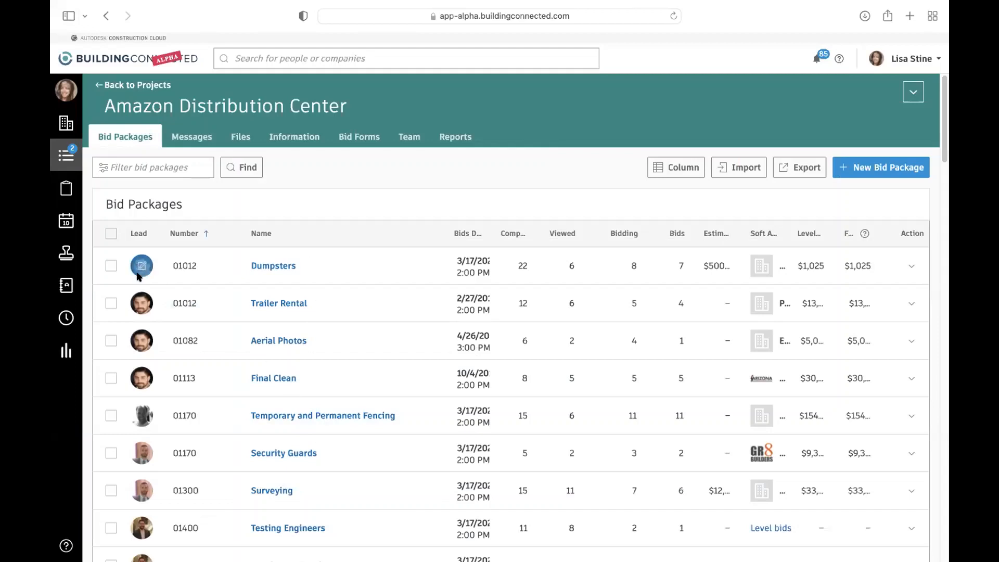
- Set the Dumpsters bid package's estimated cost to $750 in the Amazon Distribution Center project
mouse_move(140, 312)
left_click(722, 264)
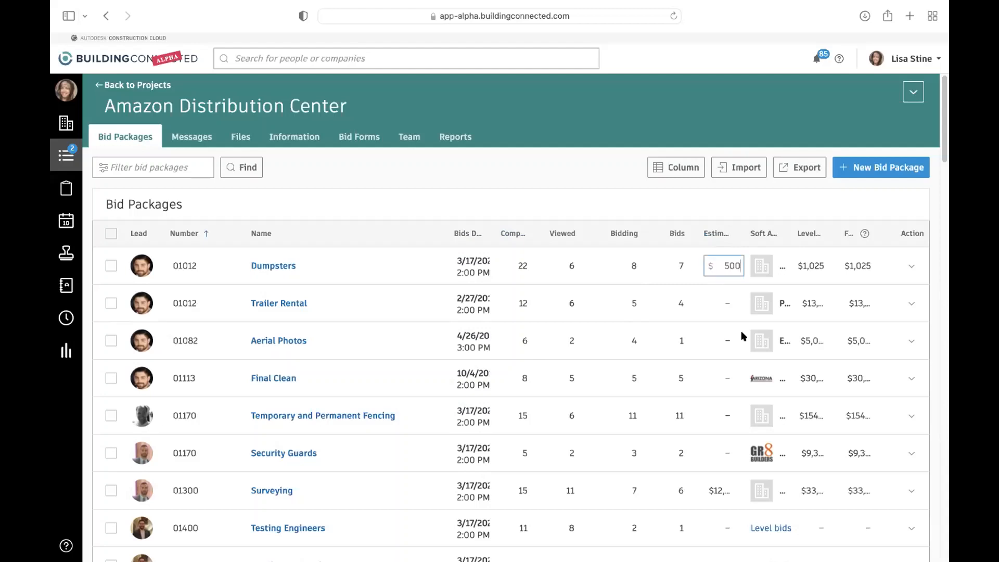
key("BackSpace")
key("BackSpace")
key("BackSpace")
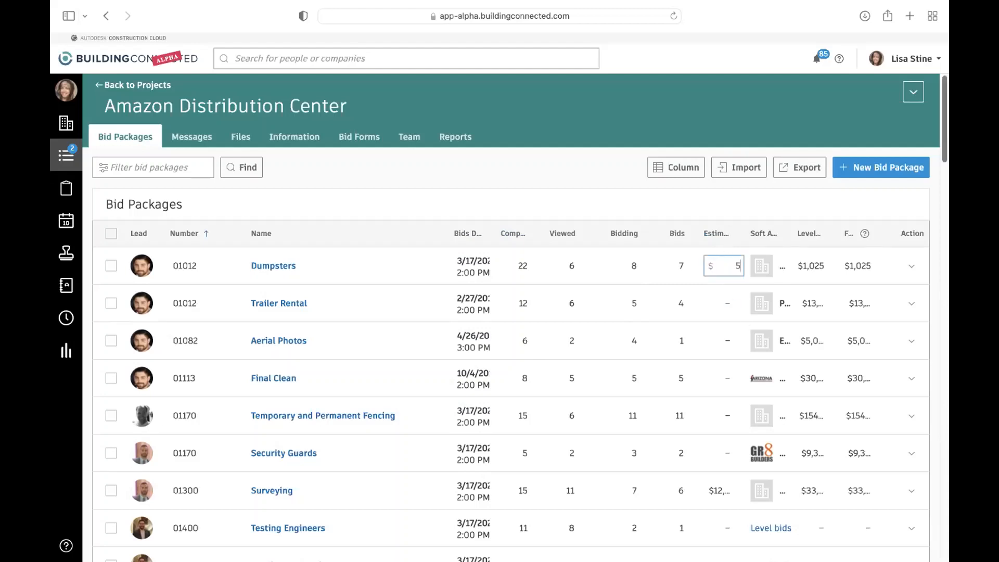
type("750")
key("Return")
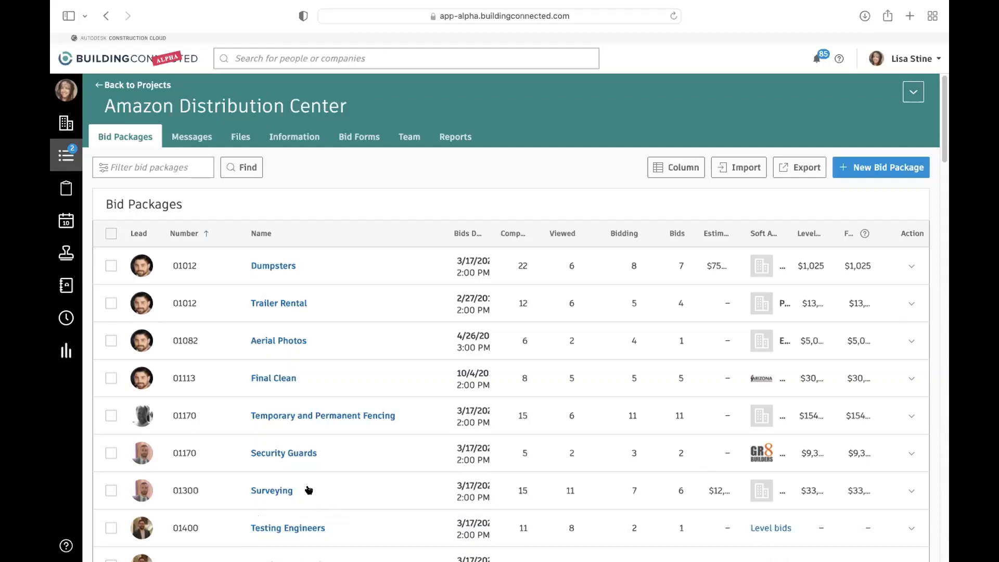
- Look through the Dumpsters bid package's bidders with the Bidding Status sort order reversed
left_click(260, 264)
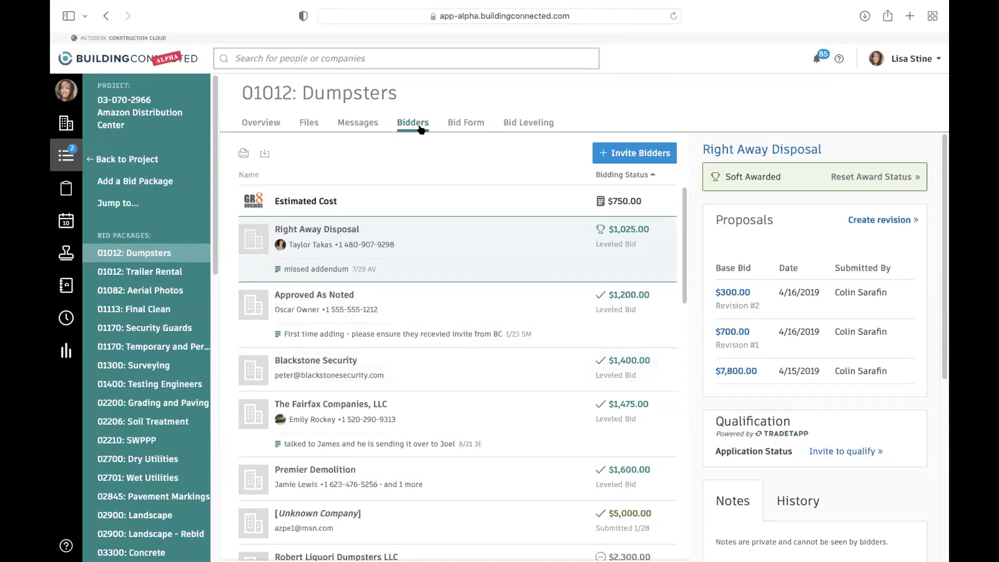
left_click(647, 175)
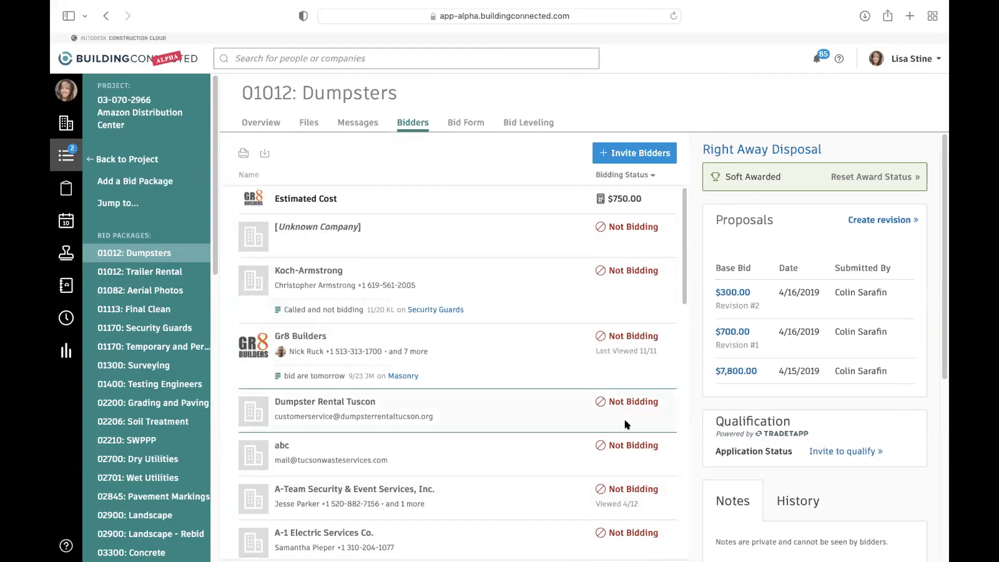
scroll(624, 420, "down", 5)
scroll(298, 457, "down", 10)
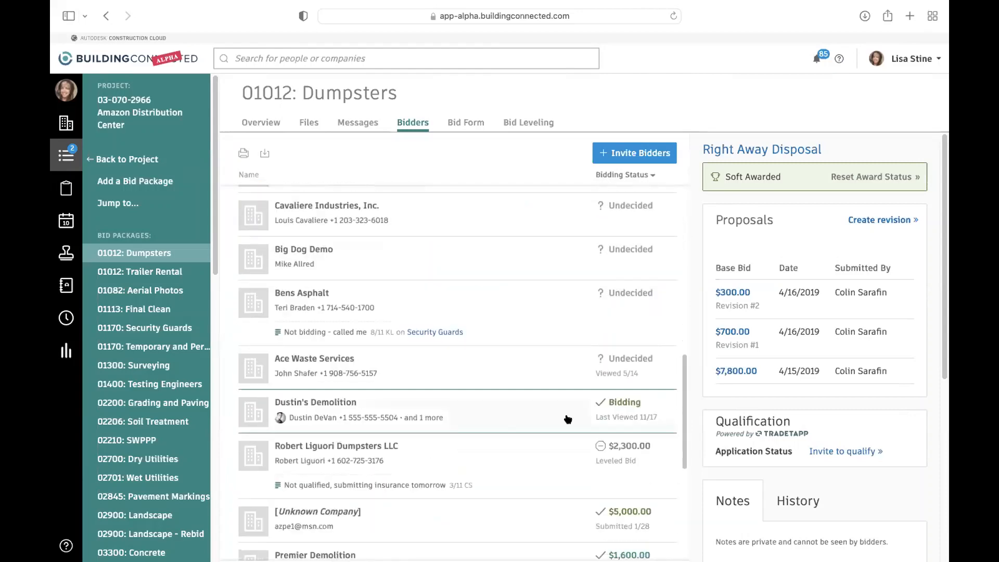
scroll(566, 439, "down", 3)
scroll(539, 470, "down", 5)
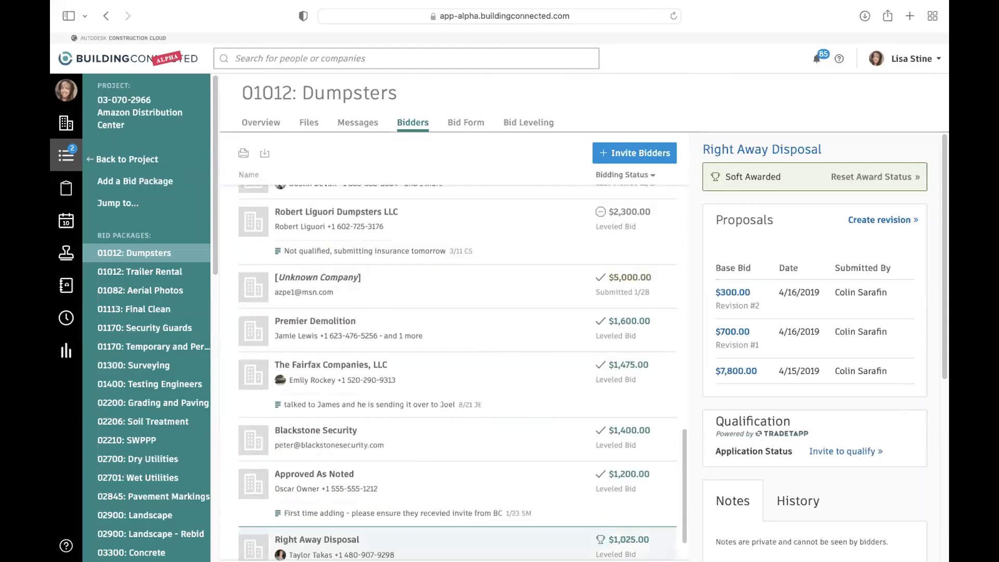
scroll(494, 510, "up", 3)
scroll(521, 432, "up", 14)
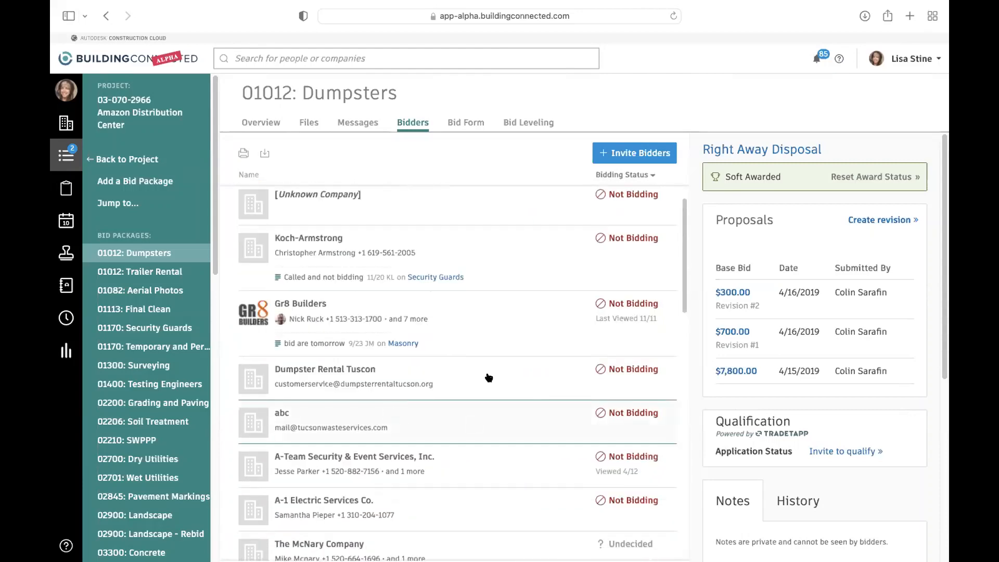
scroll(492, 376, "down", 5)
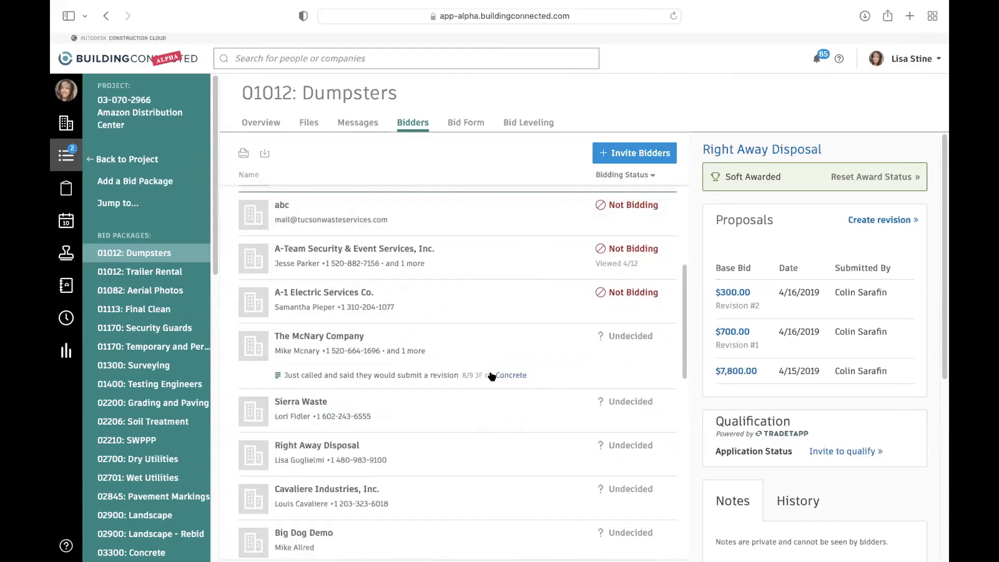
scroll(492, 375, "down", 10)
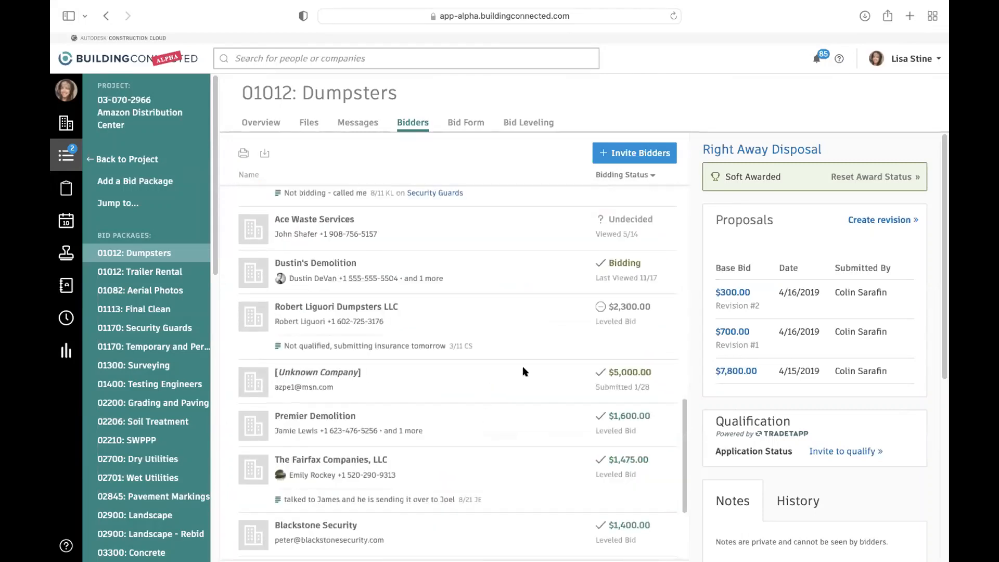
- Examine the bidder details for Dustin's Demolition, including its invitees and activity history
left_click(390, 271)
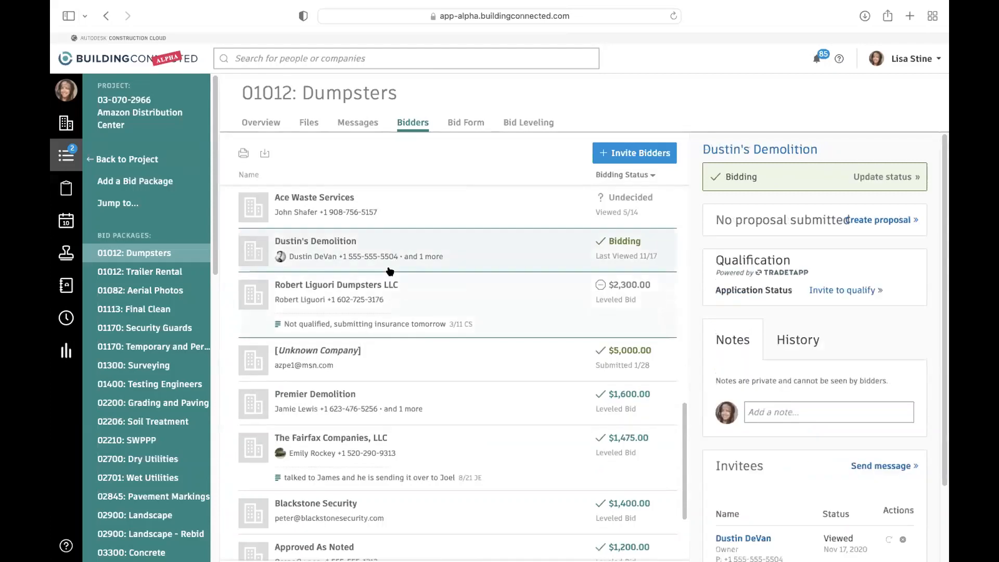
scroll(775, 429, "down", 3)
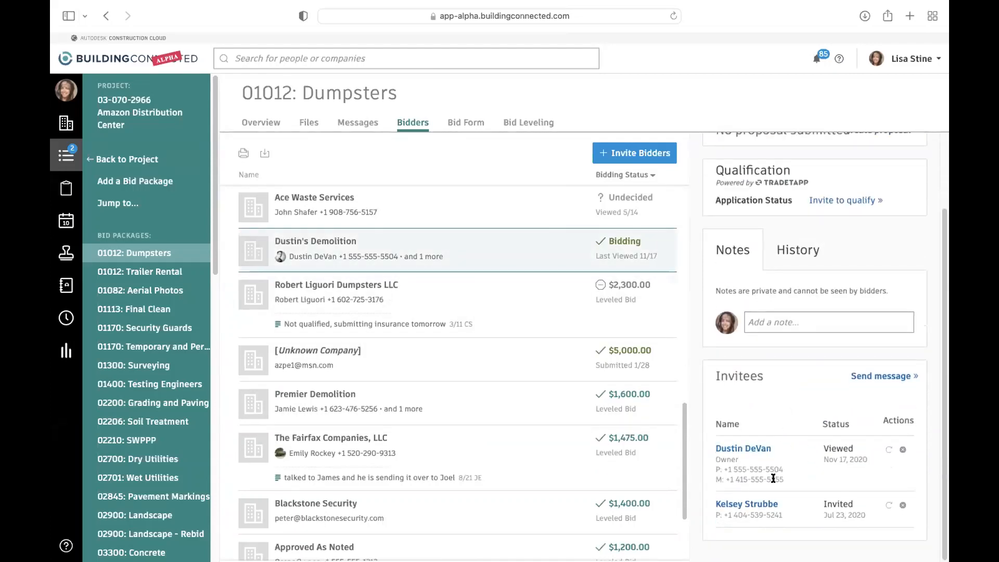
scroll(781, 466, "up", 1)
left_click(803, 287)
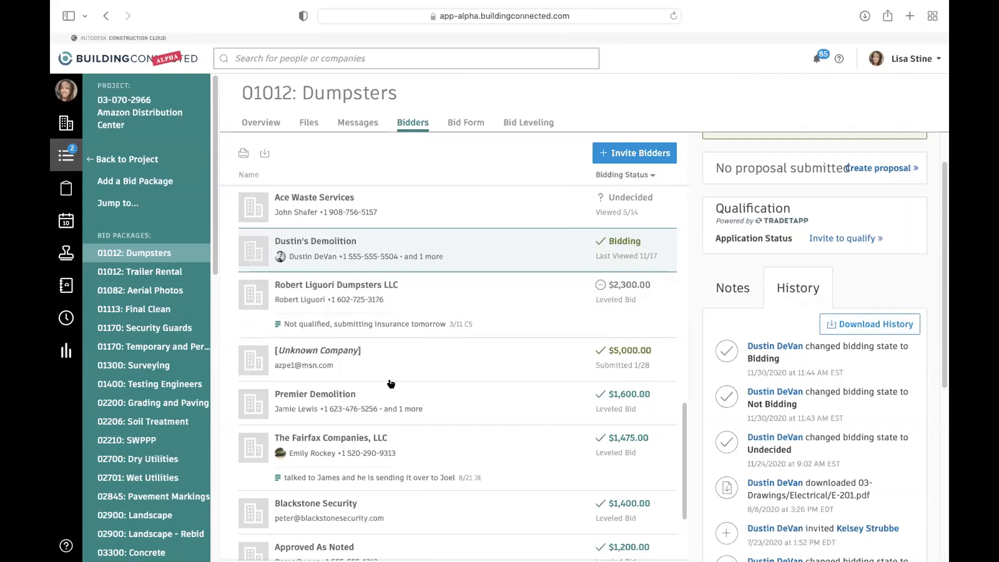
- View the bidder details for Cavaliere Industries, Inc., and open the Dumpsters package's bid leveling
scroll(334, 319, "up", 5)
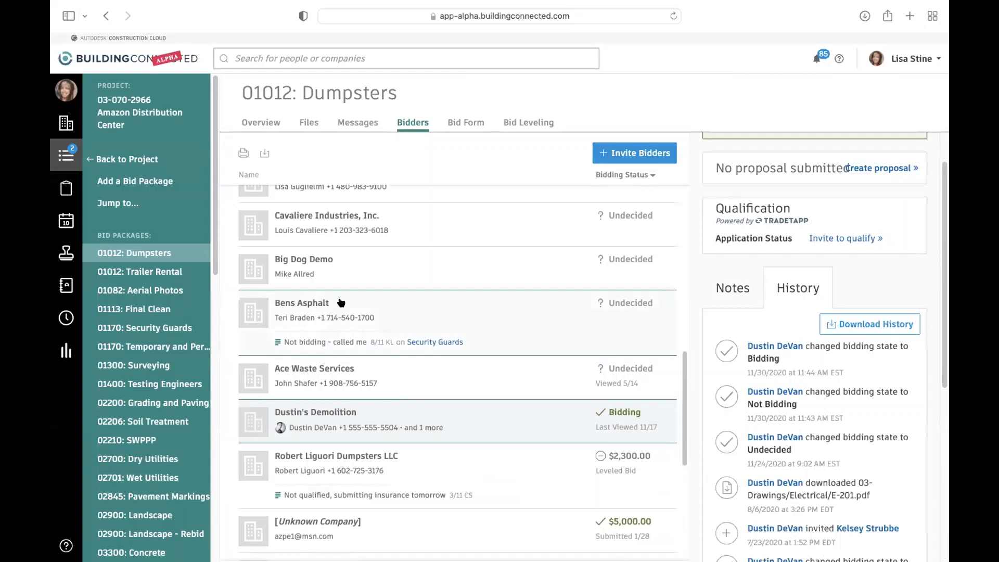
left_click(301, 232)
scroll(852, 445, "down", 1)
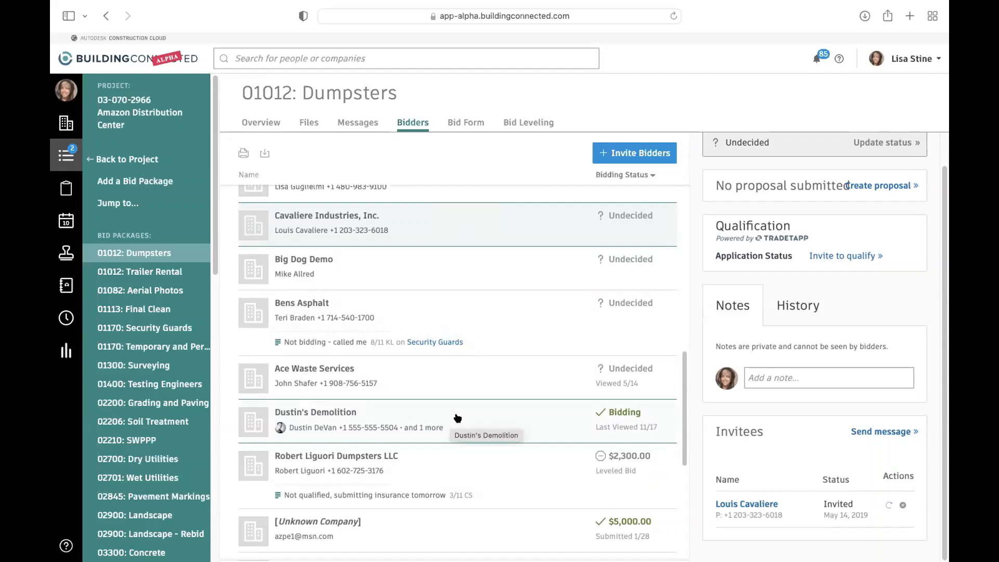
scroll(448, 416, "down", 5)
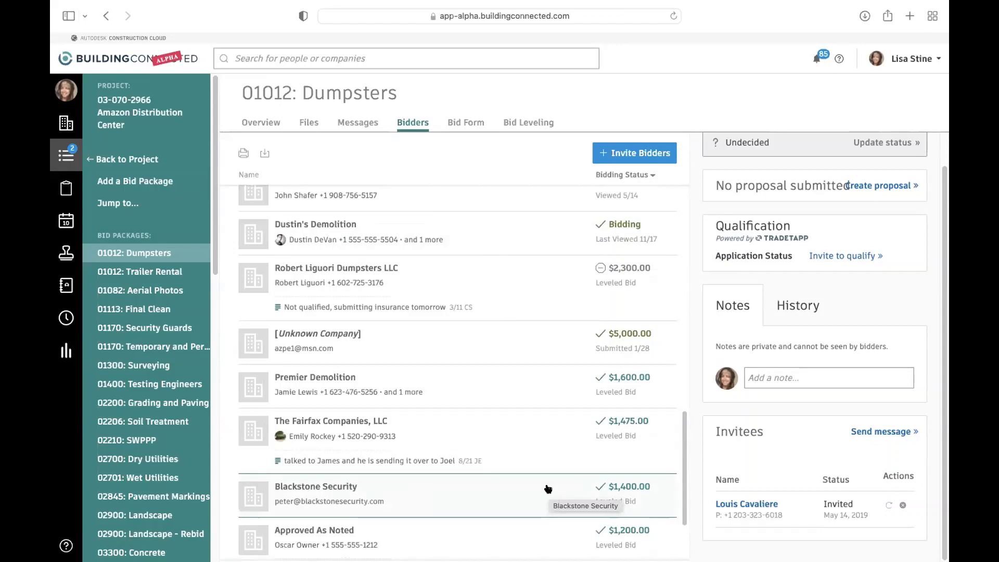
left_click(536, 123)
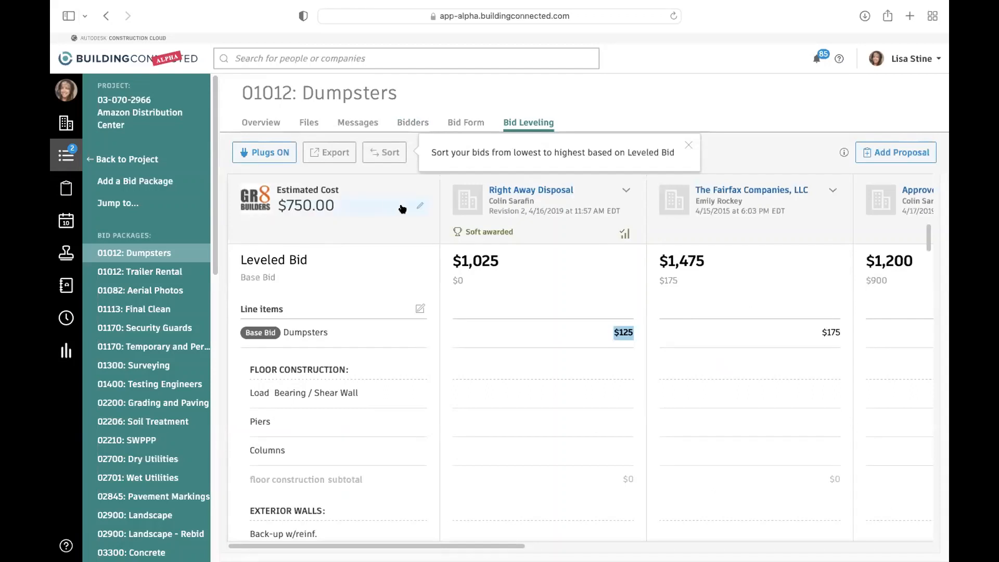
- Examine the Dumpsters bid leveling sheet, including the estimated cost, line items, inclusions and general acknowledgments
left_click(418, 216)
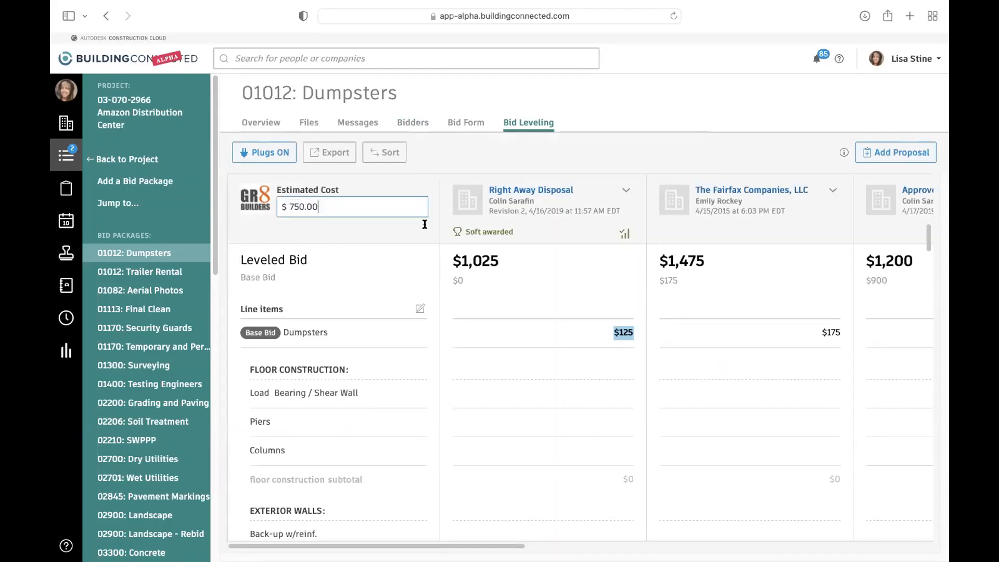
left_click(694, 147)
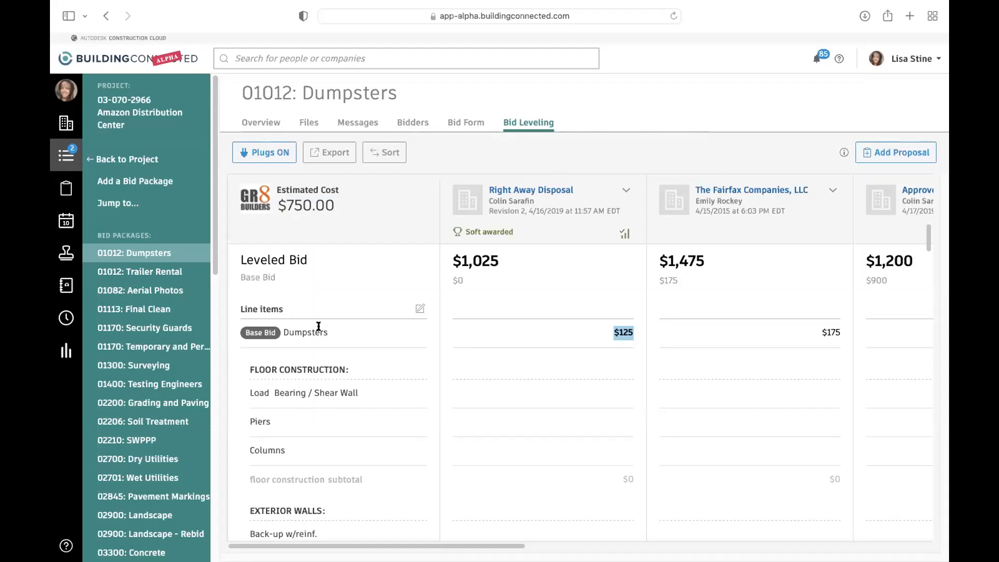
scroll(354, 398, "down", 1)
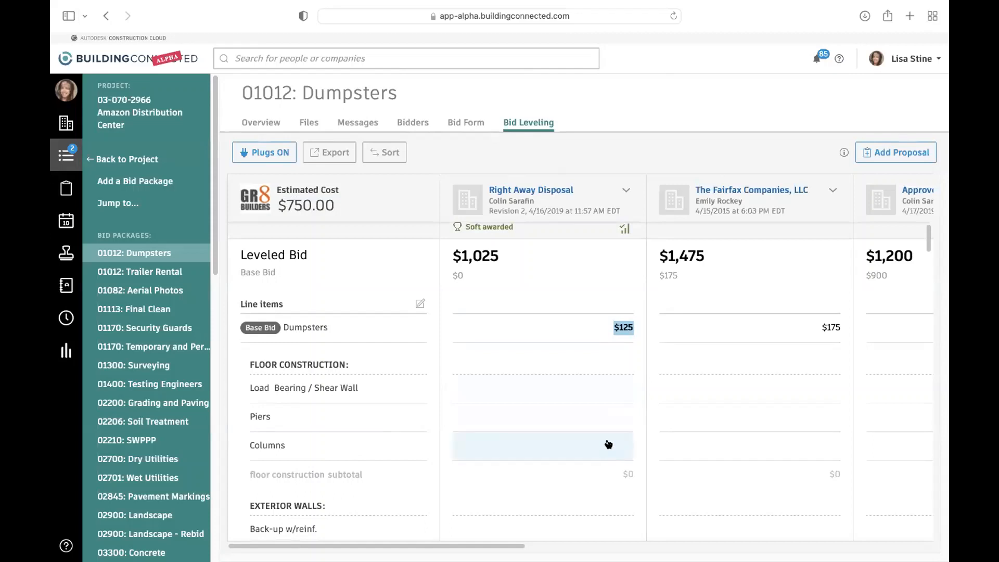
scroll(606, 442, "up", 1)
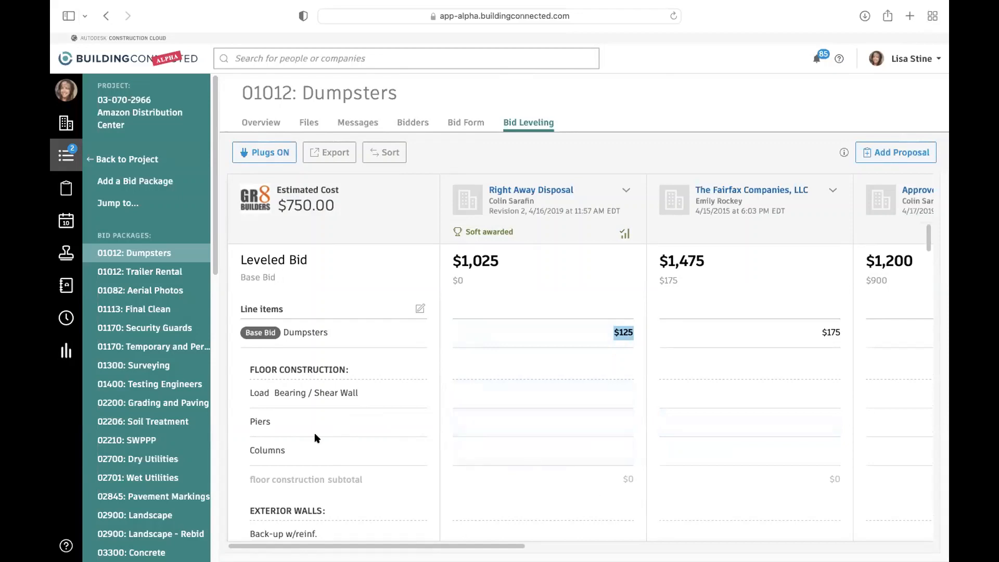
scroll(314, 433, "down", 5)
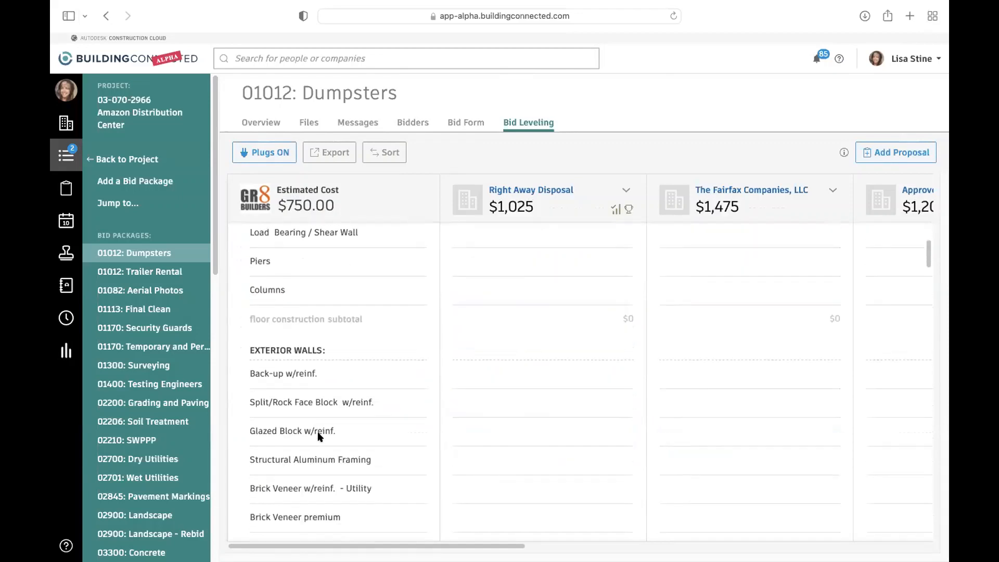
scroll(328, 405, "down", 7)
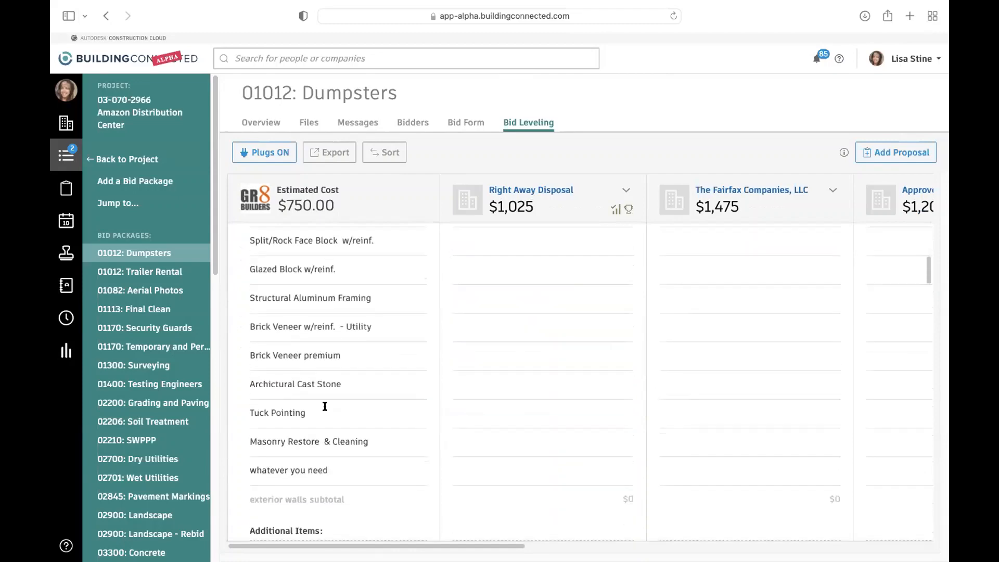
scroll(324, 404, "down", 10)
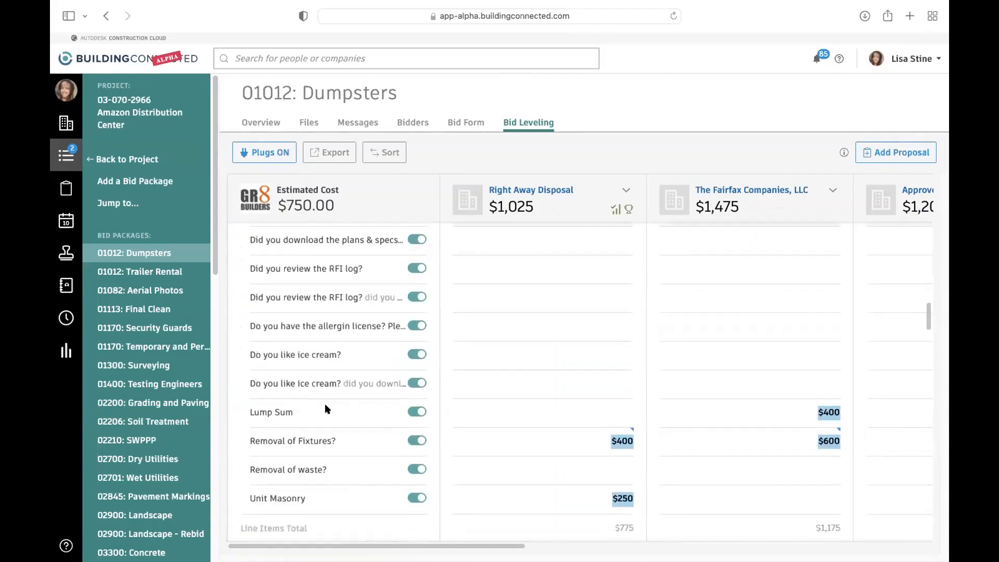
scroll(324, 403, "down", 13)
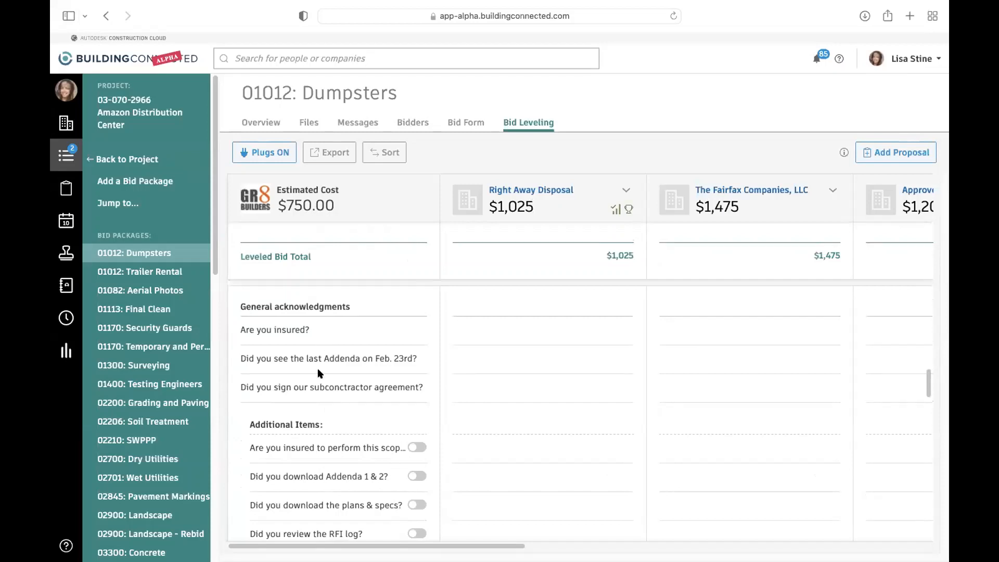
scroll(325, 389, "down", 1)
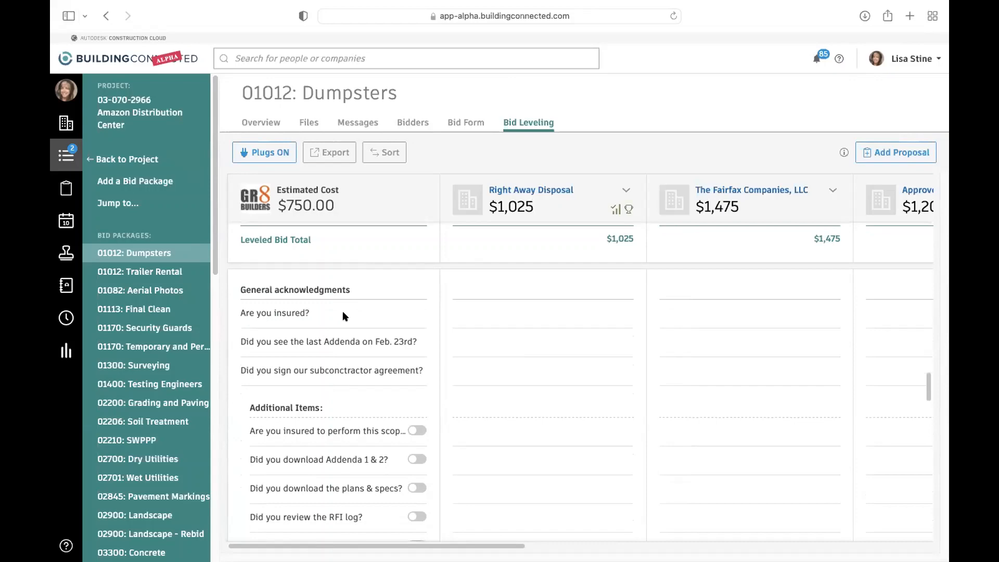
scroll(330, 326, "up", 5)
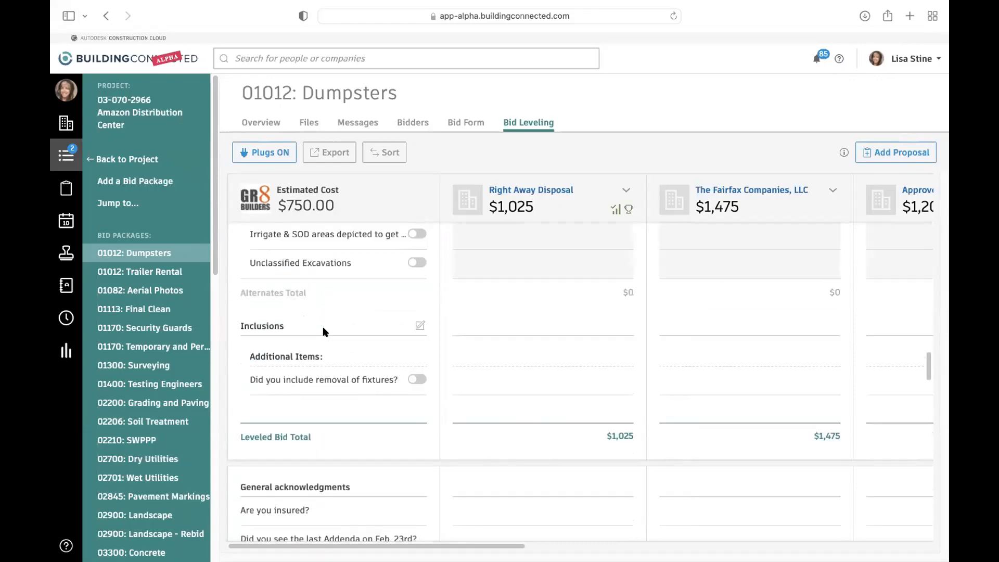
scroll(323, 331, "up", 20)
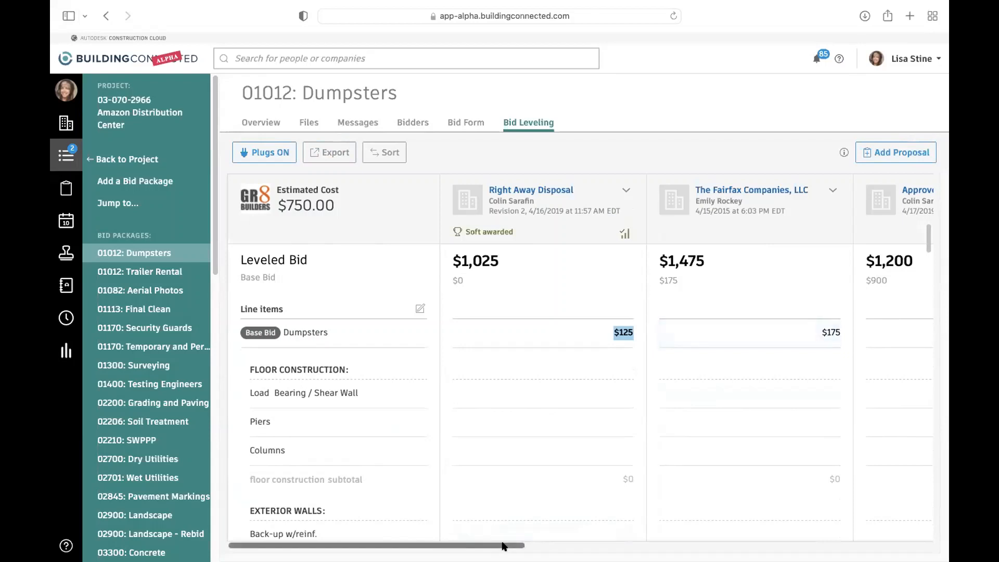
- Compare the leveled bids across all bidders and view the available proposal actions for Approved As Noted and Blackstone Security
left_click_drag(502, 545, 815, 539)
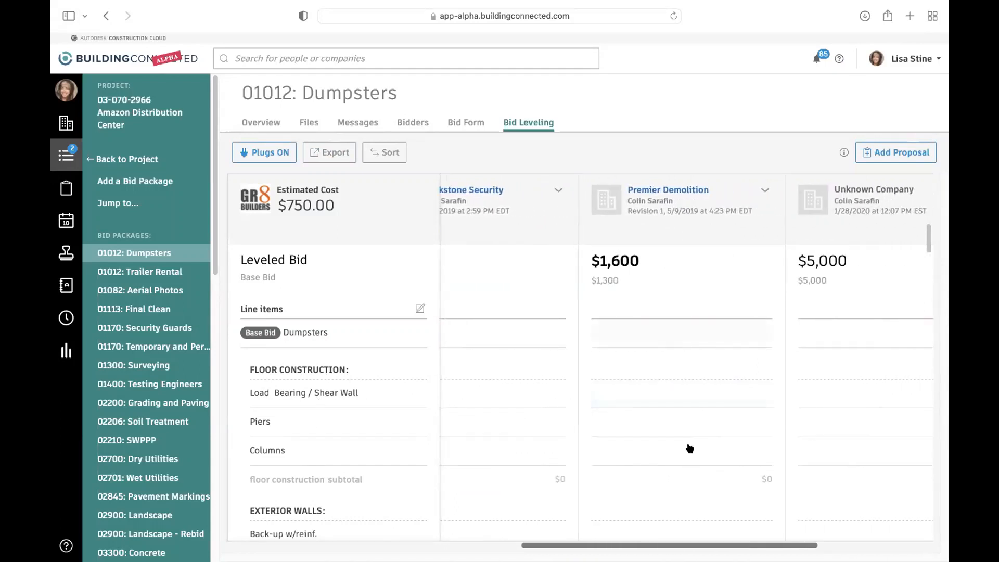
left_click_drag(683, 543, 712, 541)
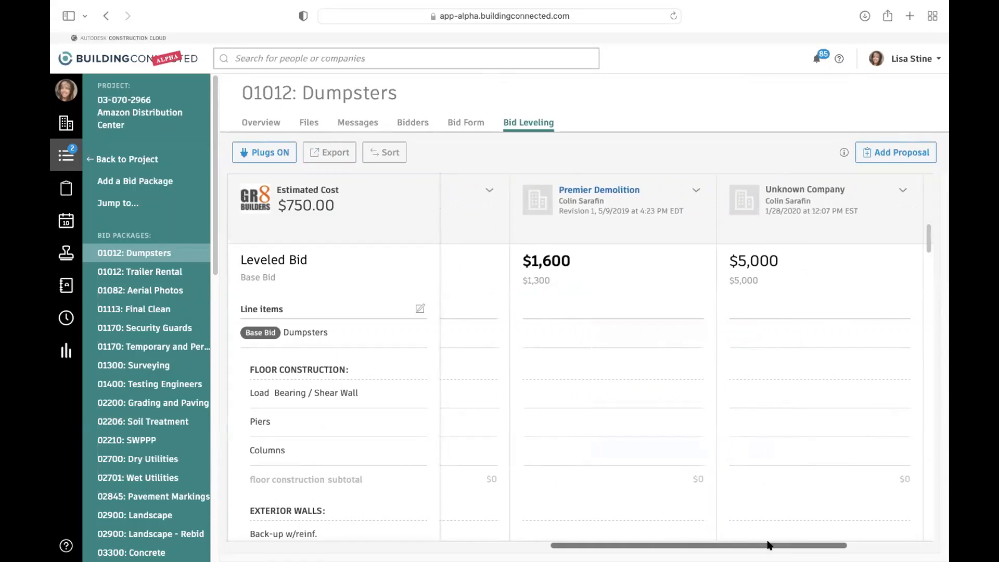
left_click_drag(779, 544, 641, 520)
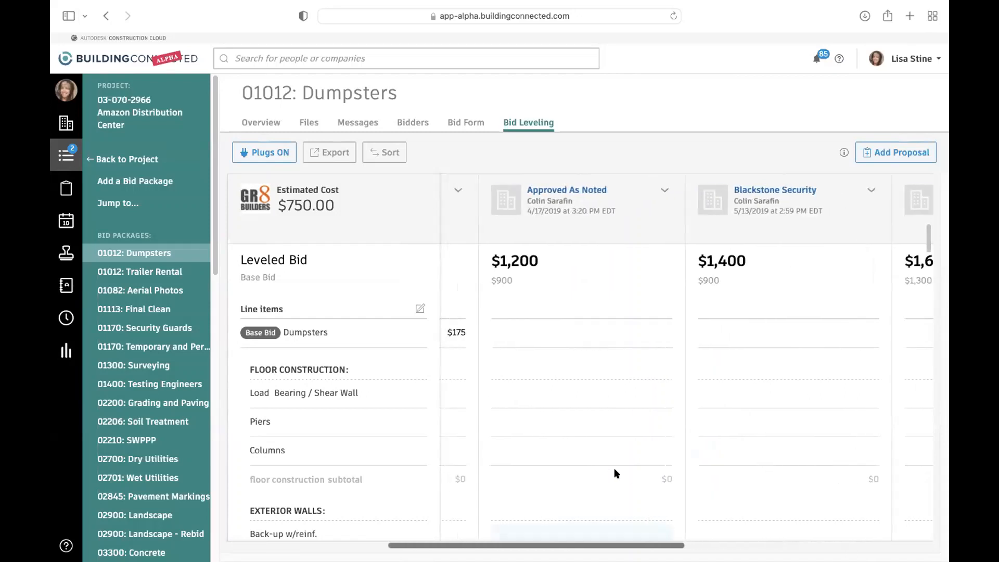
left_click(663, 191)
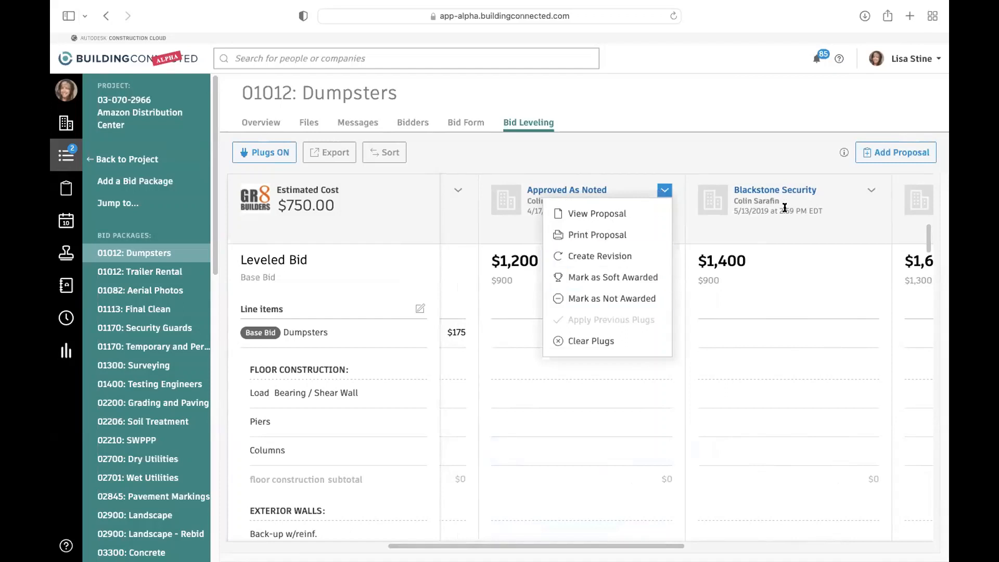
left_click(870, 191)
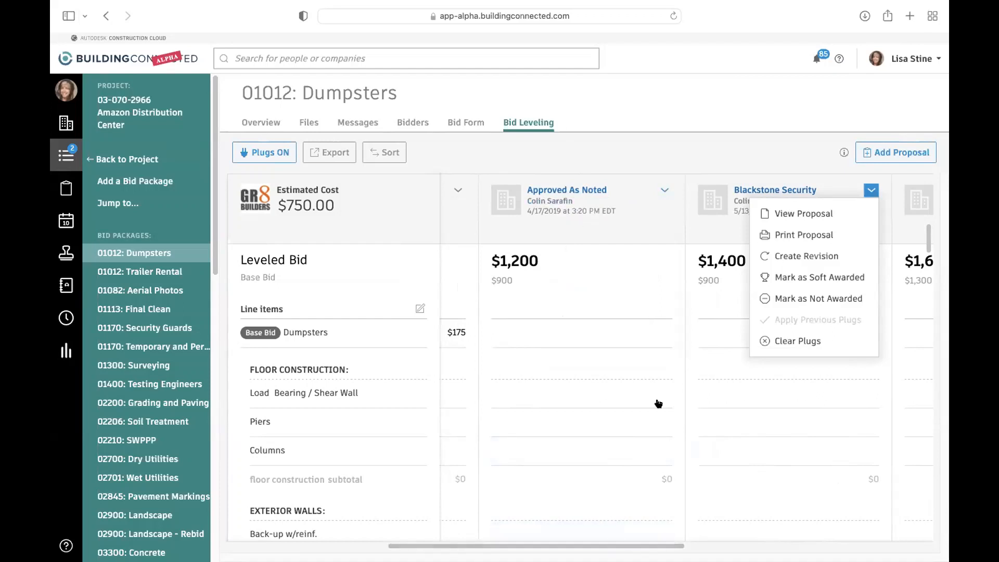
left_click_drag(615, 546, 606, 546)
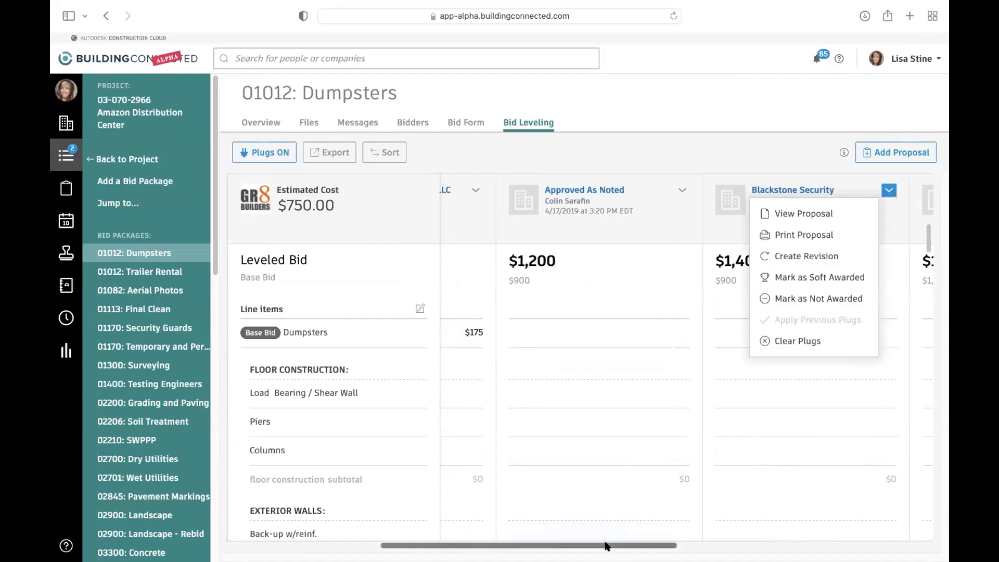
- Open a new proposal for Cavaliere Industries, Inc., review its bid form through the attachments, and close it without submitting
left_click(606, 547)
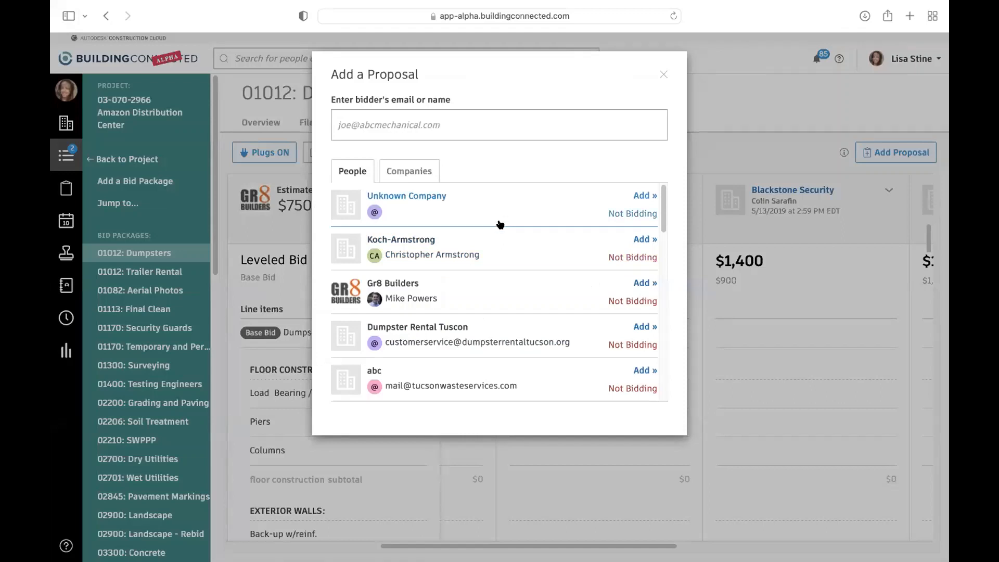
scroll(499, 252, "down", 10)
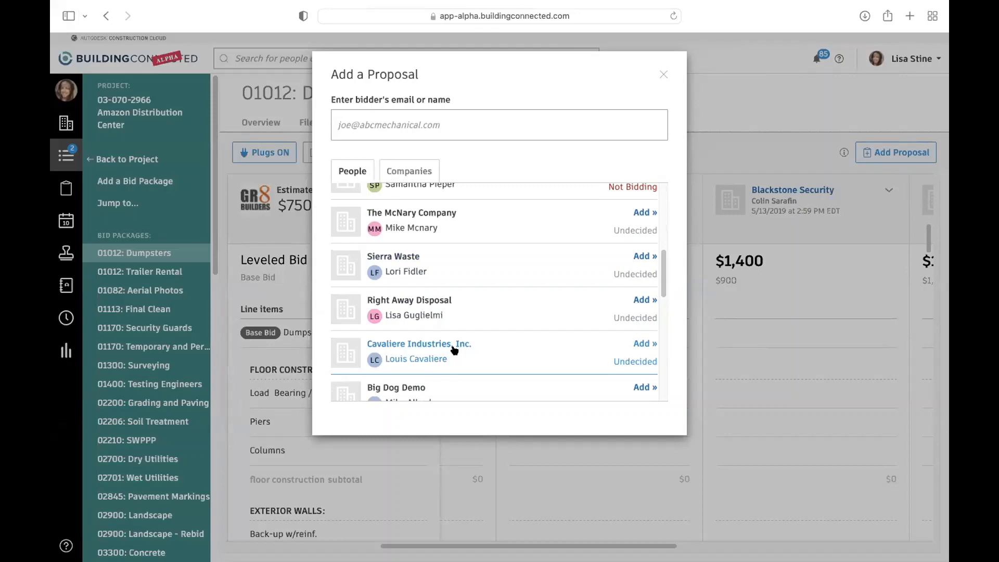
left_click(413, 349)
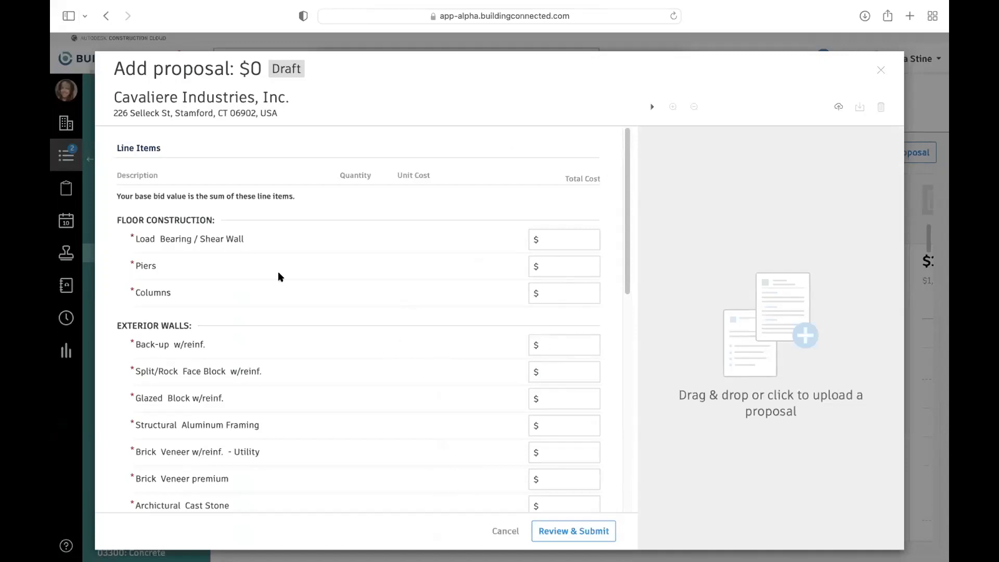
scroll(392, 353, "down", 10)
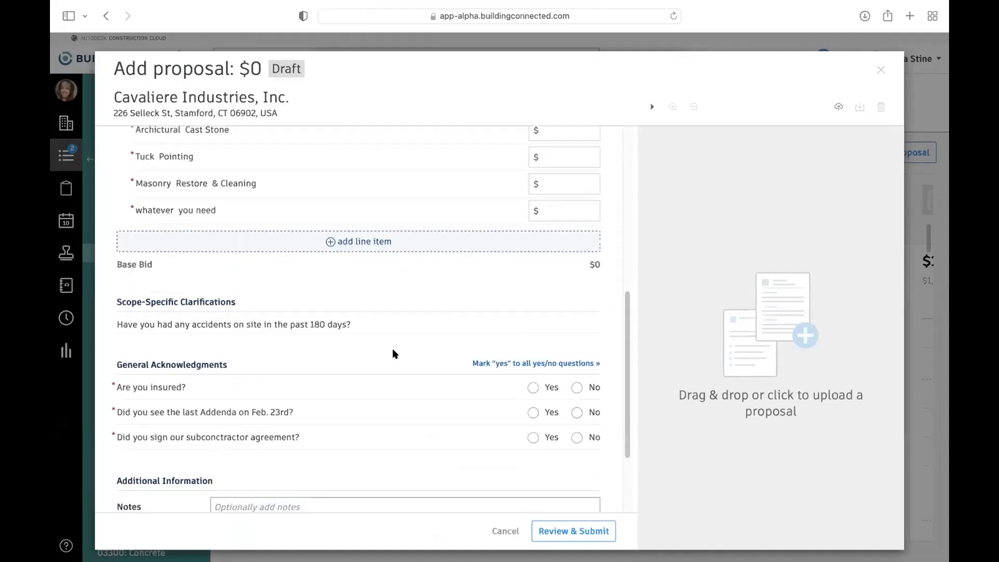
scroll(632, 319, "down", 3)
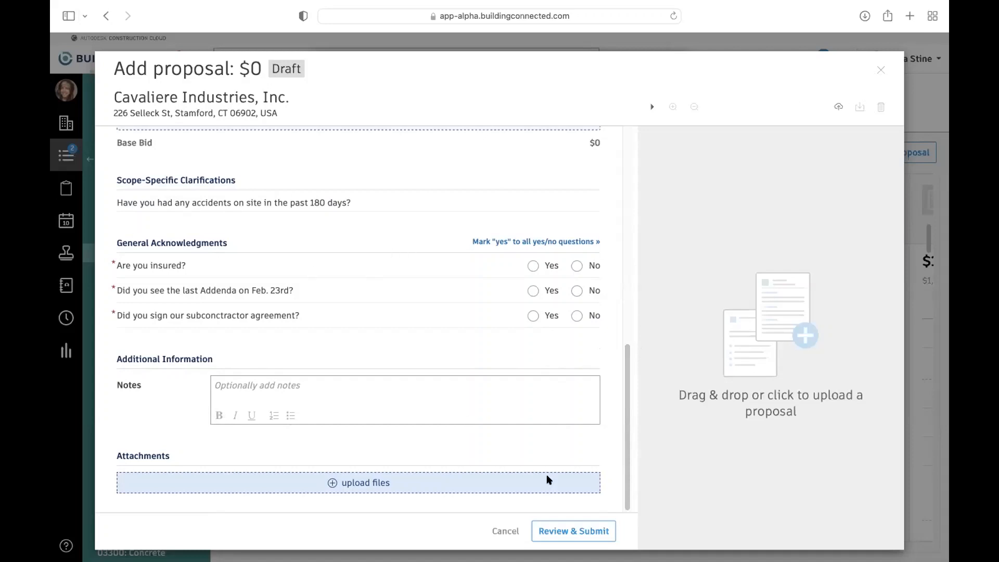
left_click(881, 69)
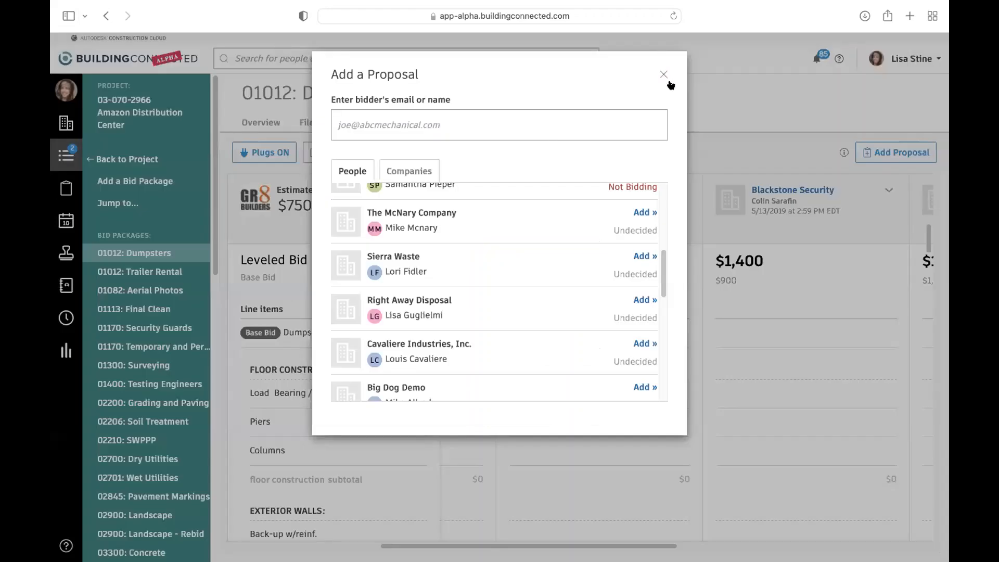
left_click(665, 74)
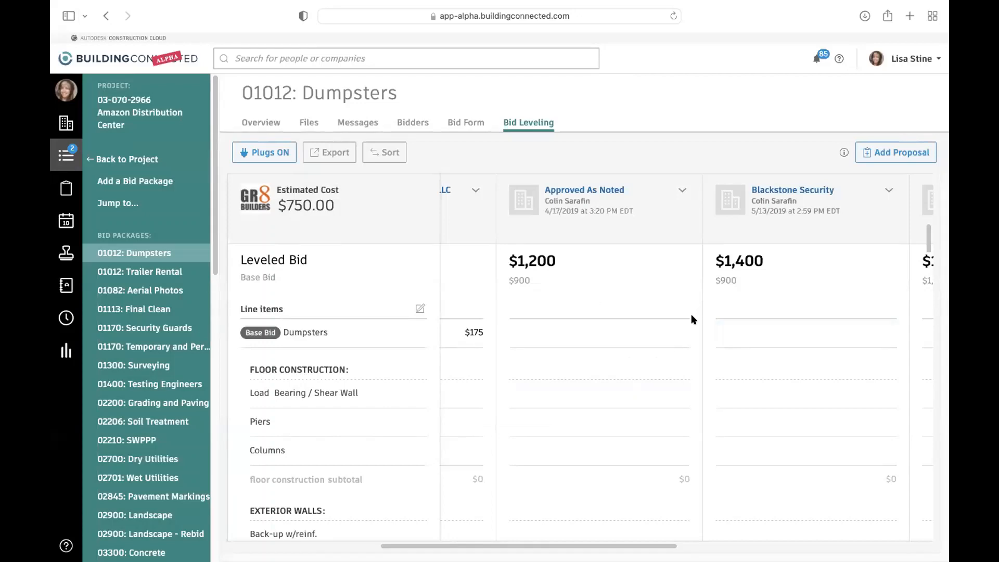
- Mark the Approved As Noted proposal as soft awarded in the Dumpsters bid leveling and view its column
left_click(681, 191)
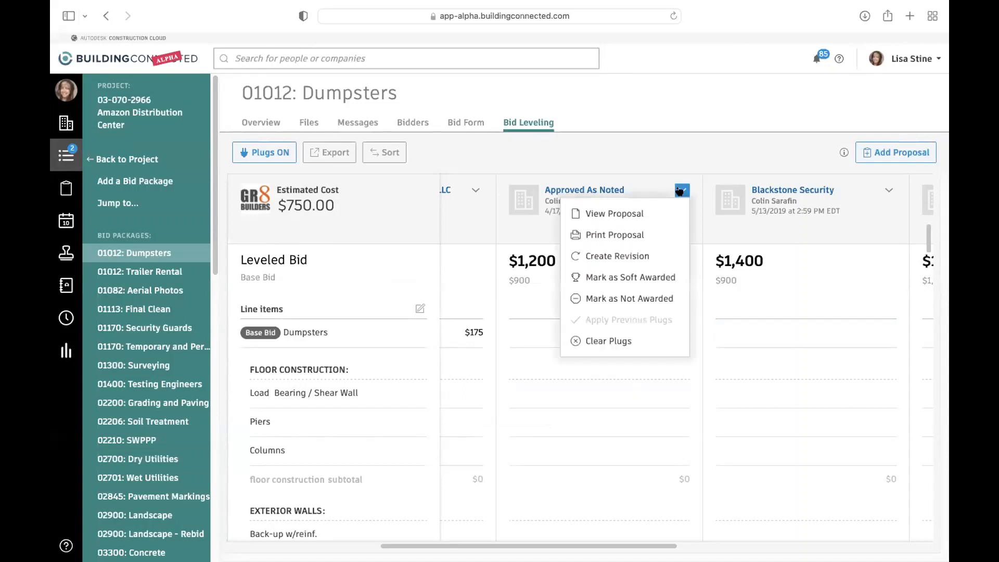
left_click(671, 298)
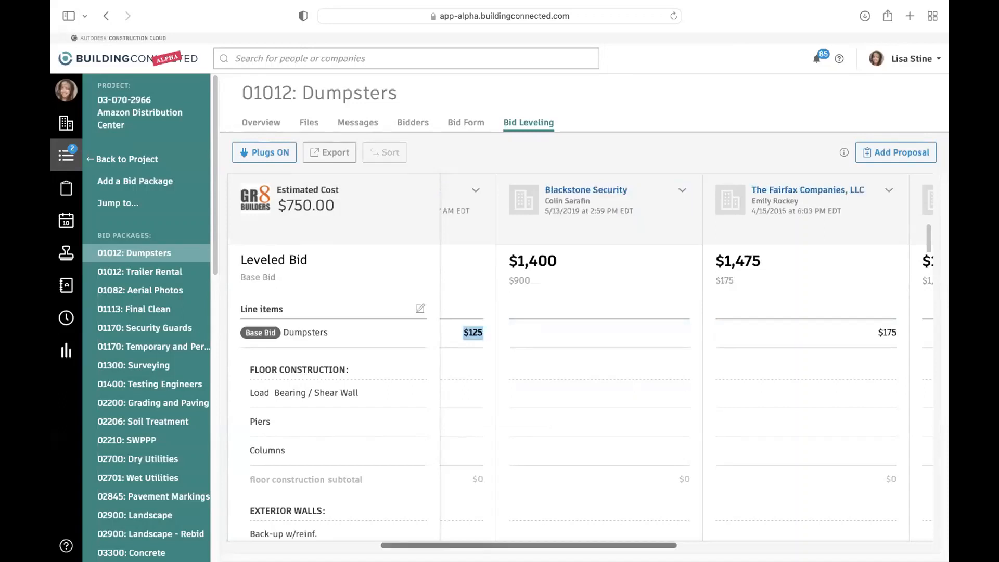
left_click_drag(554, 545, 403, 544)
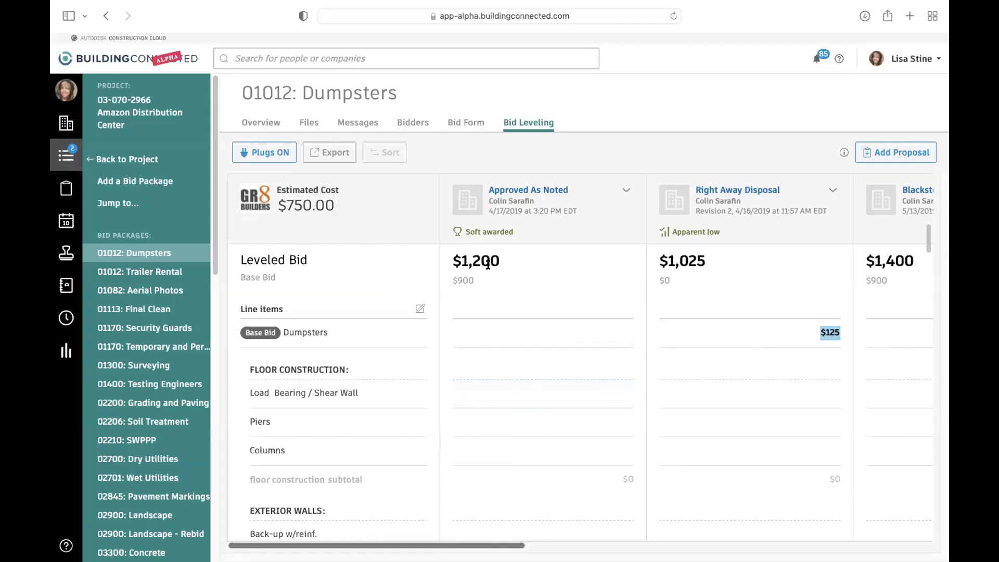
- Return to the Amazon Distribution Center project and look through its bid packages down to the totals row
left_click(133, 160)
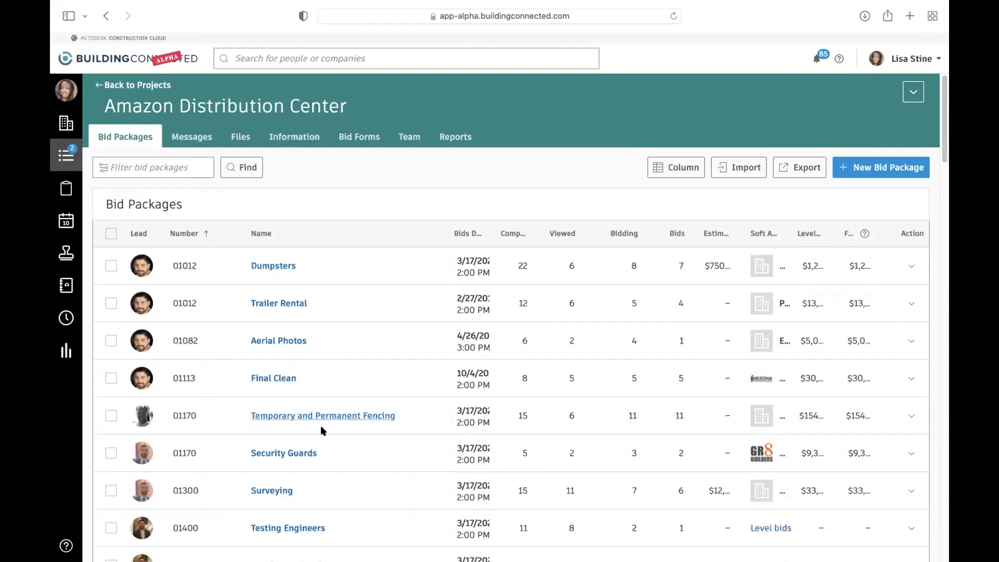
scroll(323, 473, "down", 1)
scroll(324, 468, "down", 3)
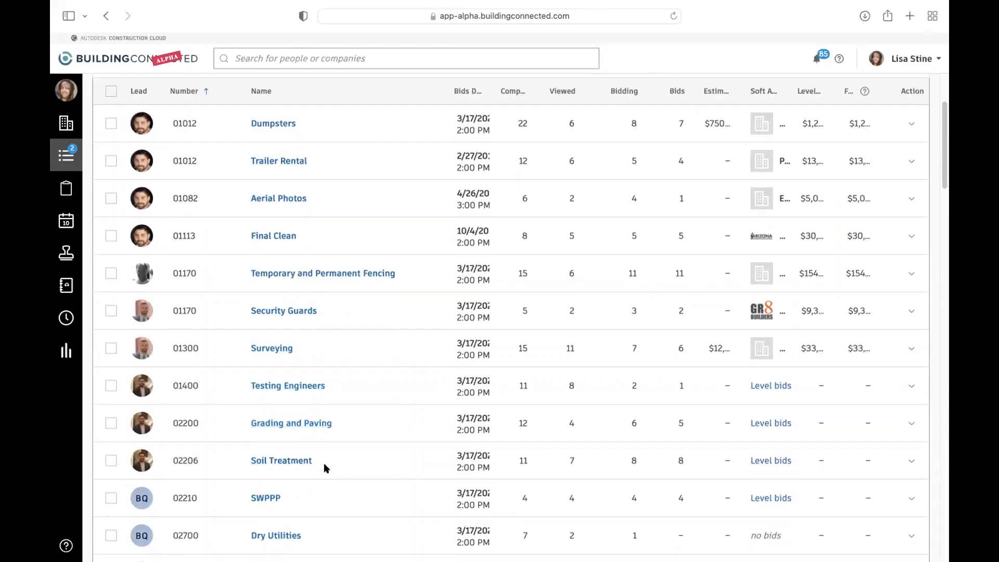
scroll(322, 469, "down", 20)
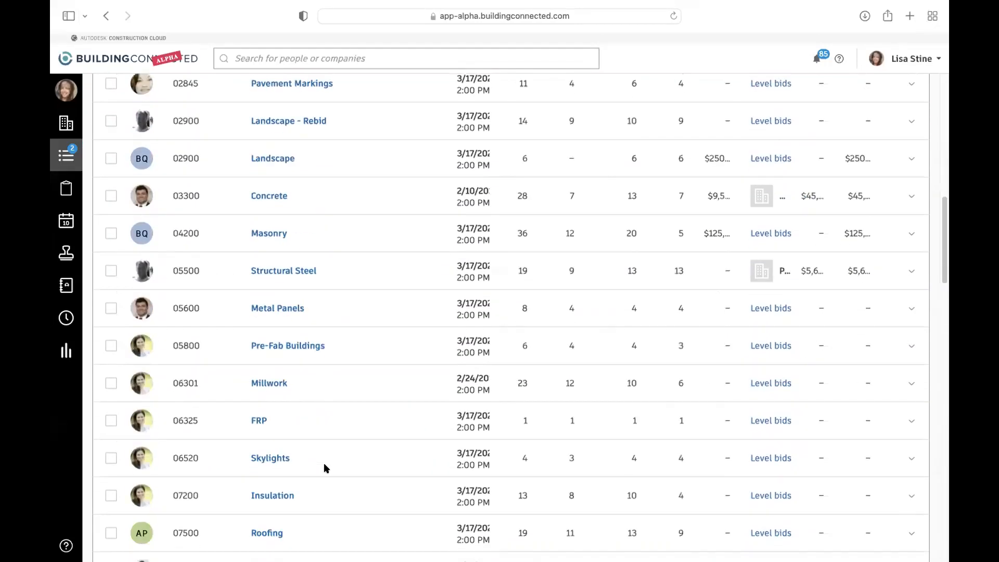
scroll(323, 468, "down", 13)
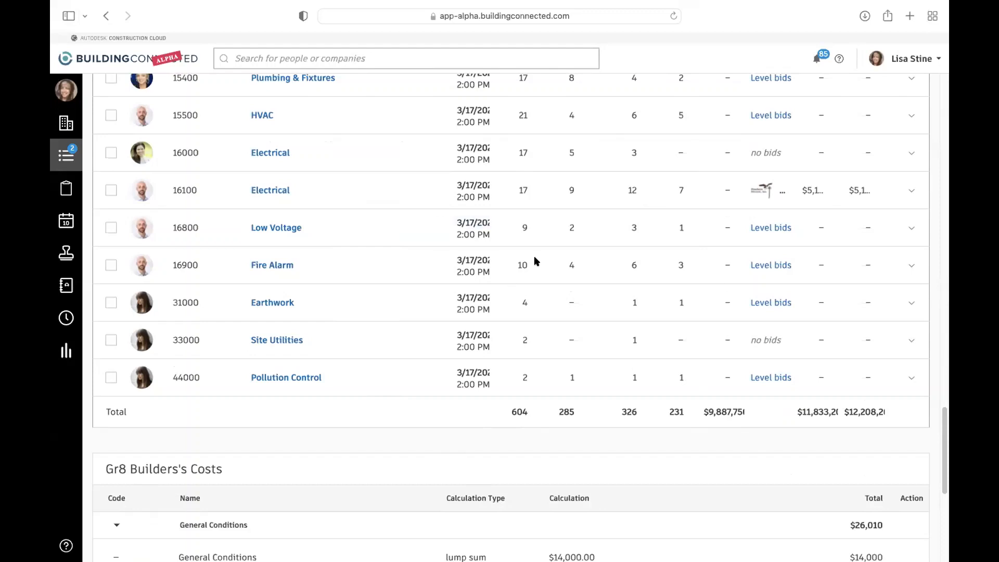
- Review the sections of Gr8 Builders's Costs below the bid packages and expand the Insurance section
scroll(536, 260, "down", 5)
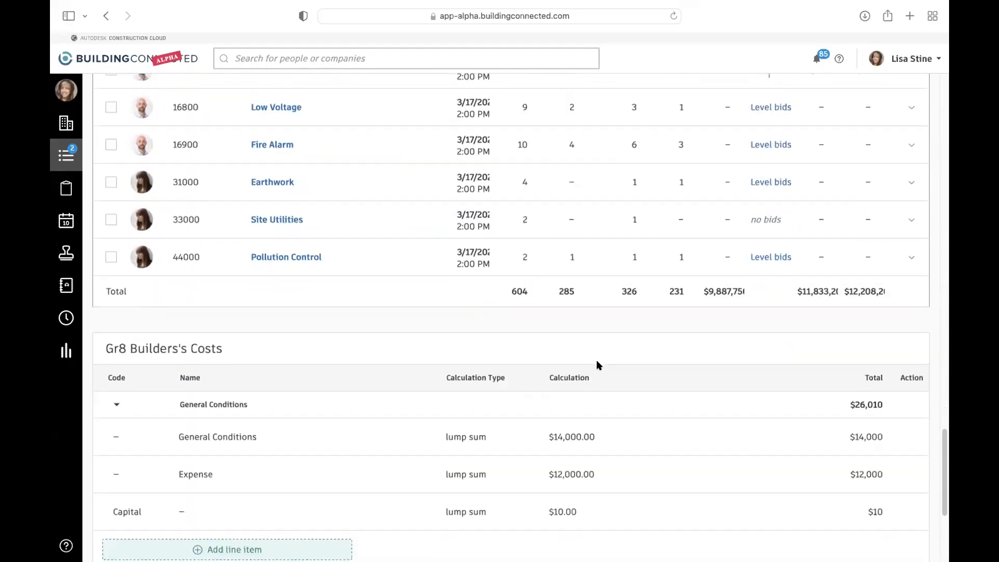
scroll(566, 385, "down", 5)
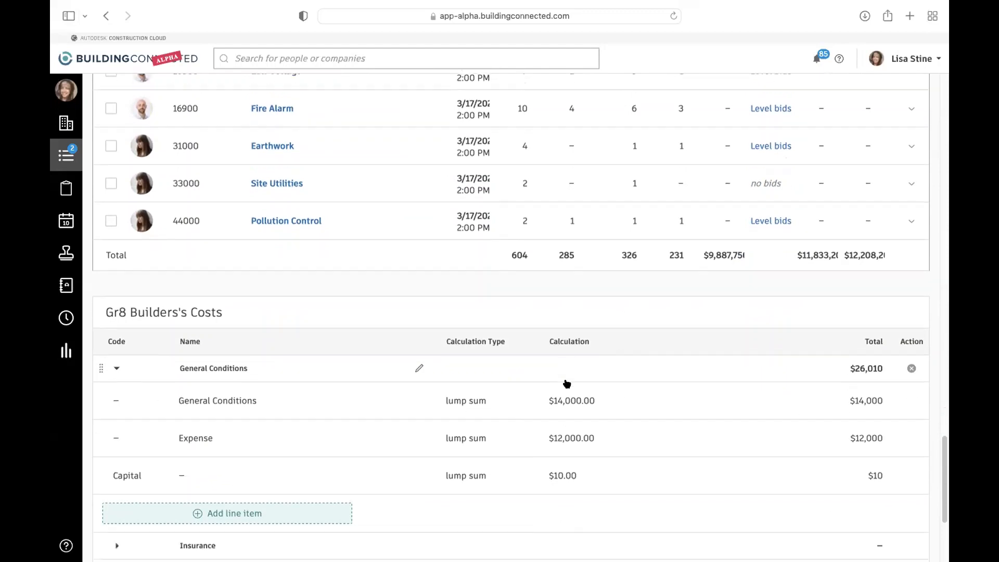
scroll(691, 414, "down", 2)
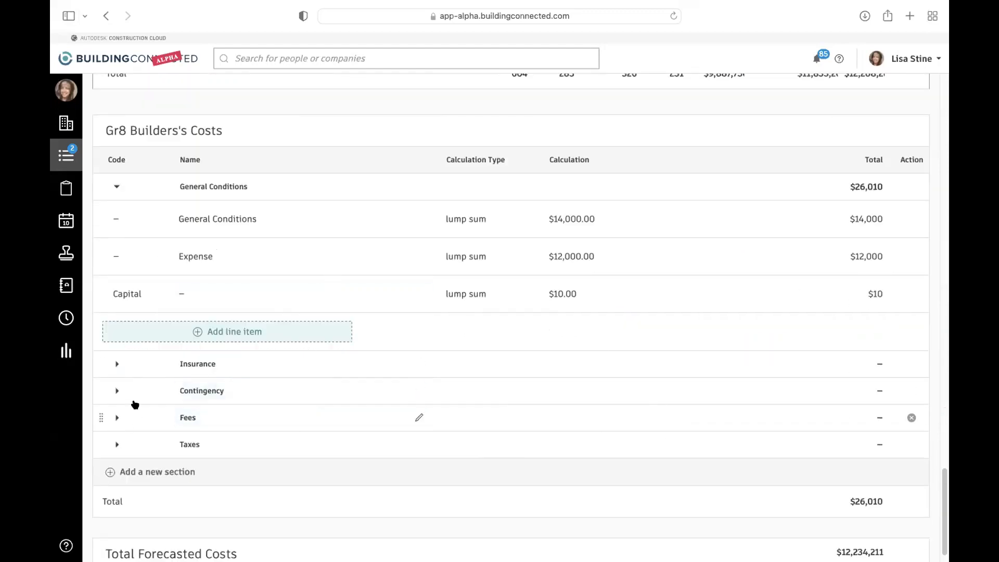
left_click(116, 364)
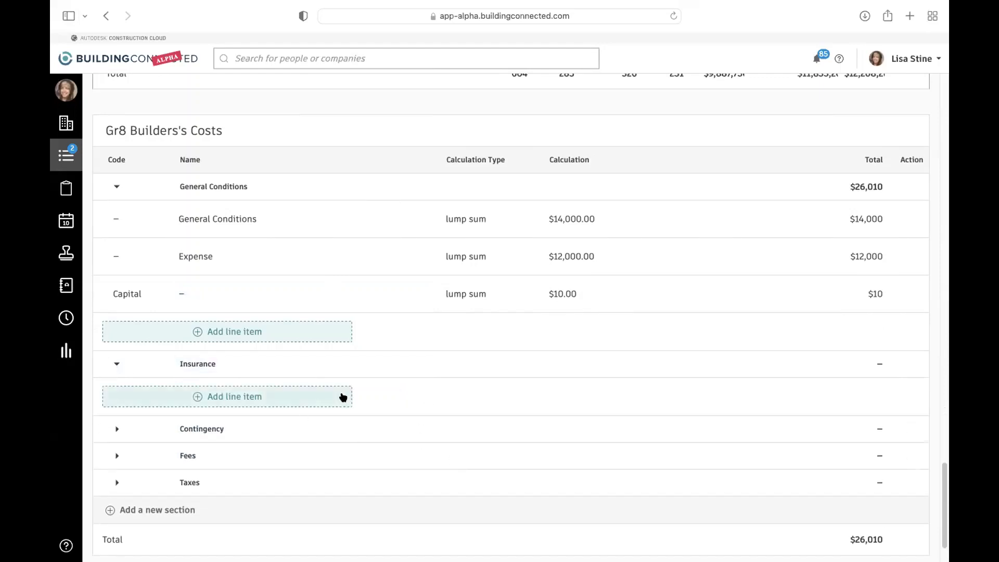
- View the project's Total Forecasted Costs below Gr8 Builders's Costs, and check the actions available for the Dumpsters bid package
scroll(557, 477, "down", 3)
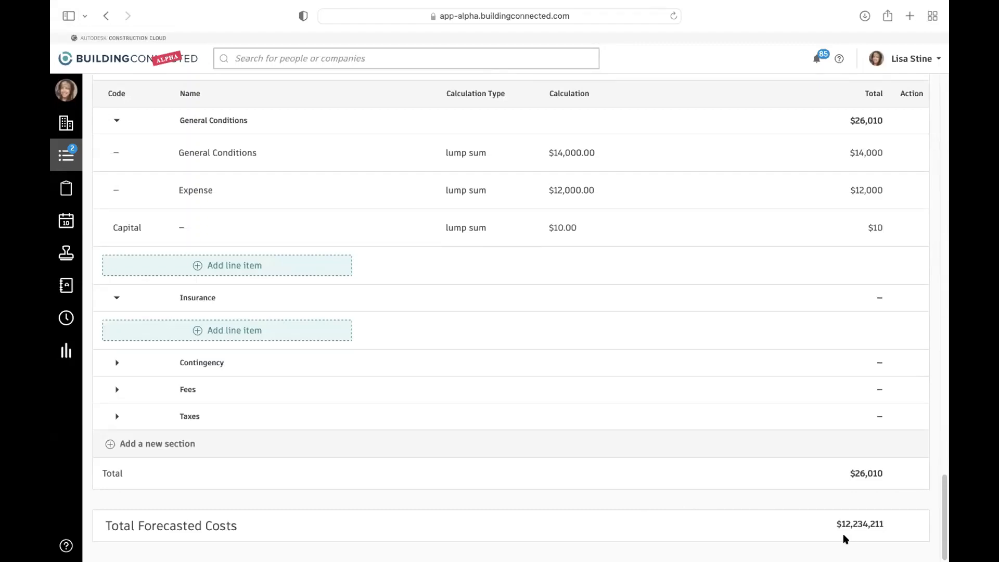
scroll(831, 400, "up", 10)
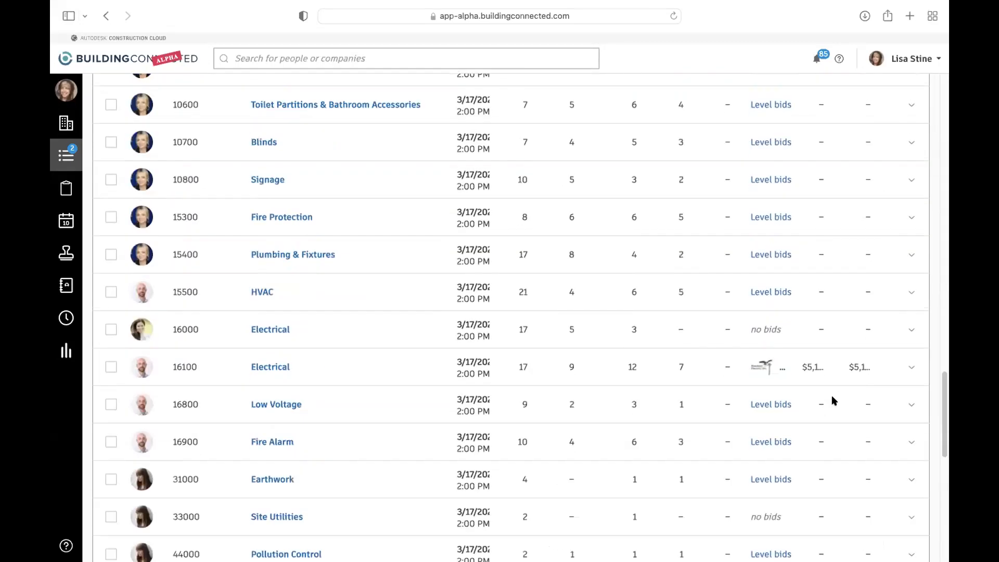
scroll(831, 401, "up", 15)
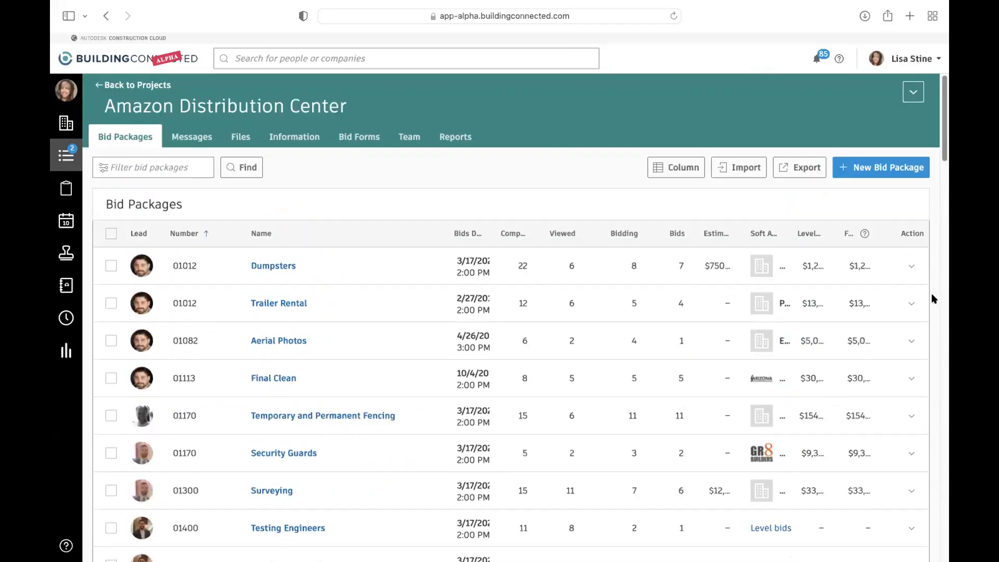
left_click(911, 266)
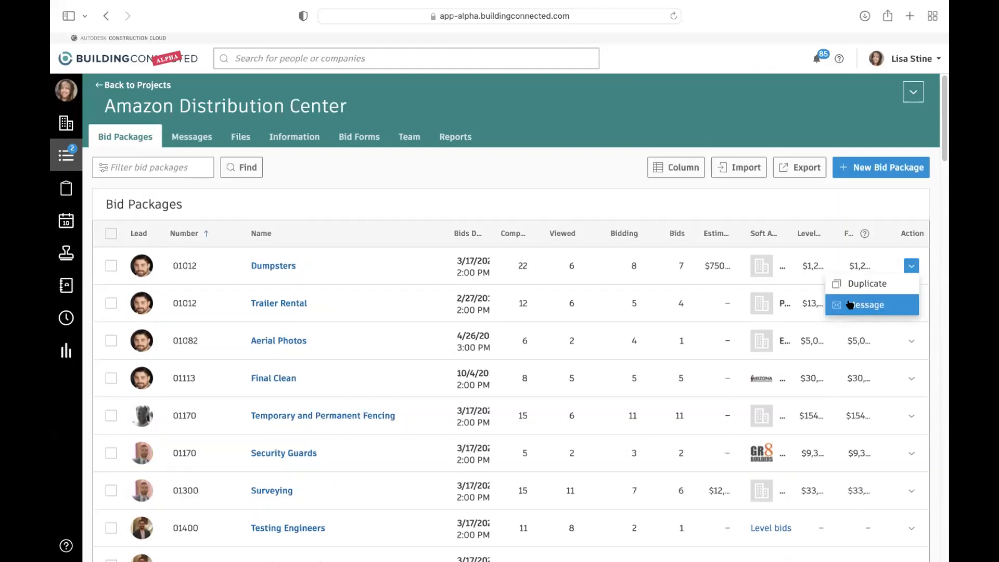
left_click(477, 170)
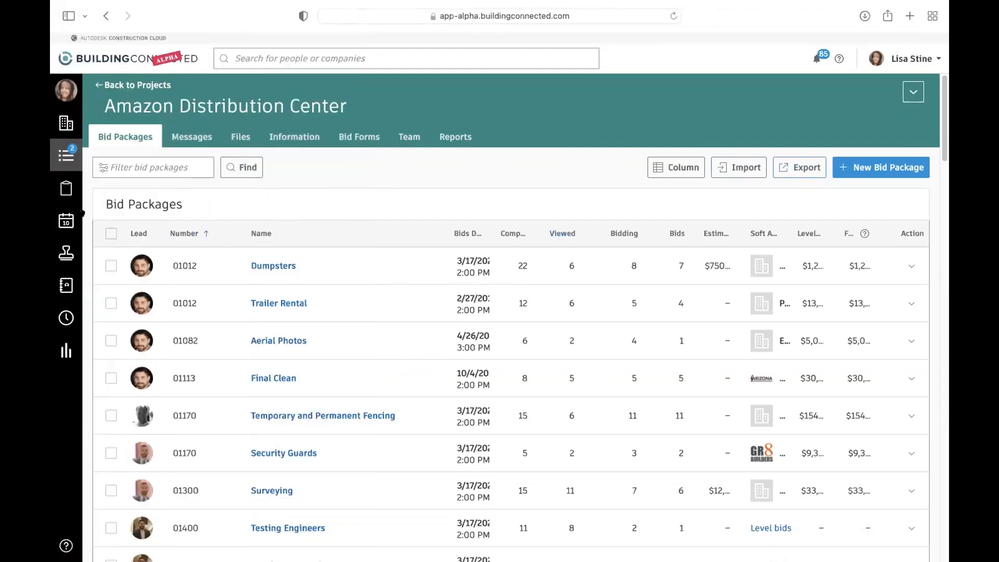
- Open the Calendar, compare the My Office view for March 2022, and return to My Calendar
left_click(107, 221)
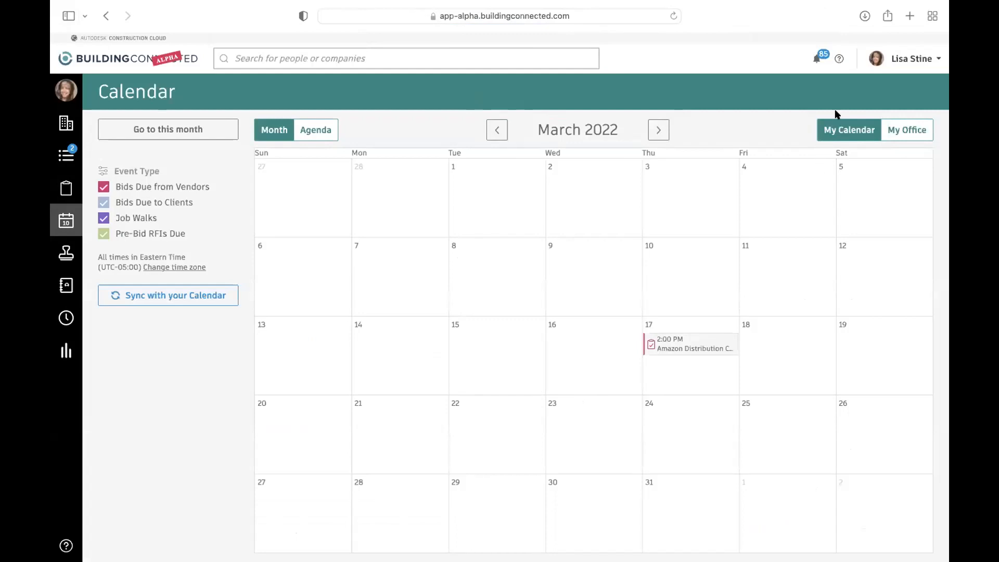
left_click(888, 137)
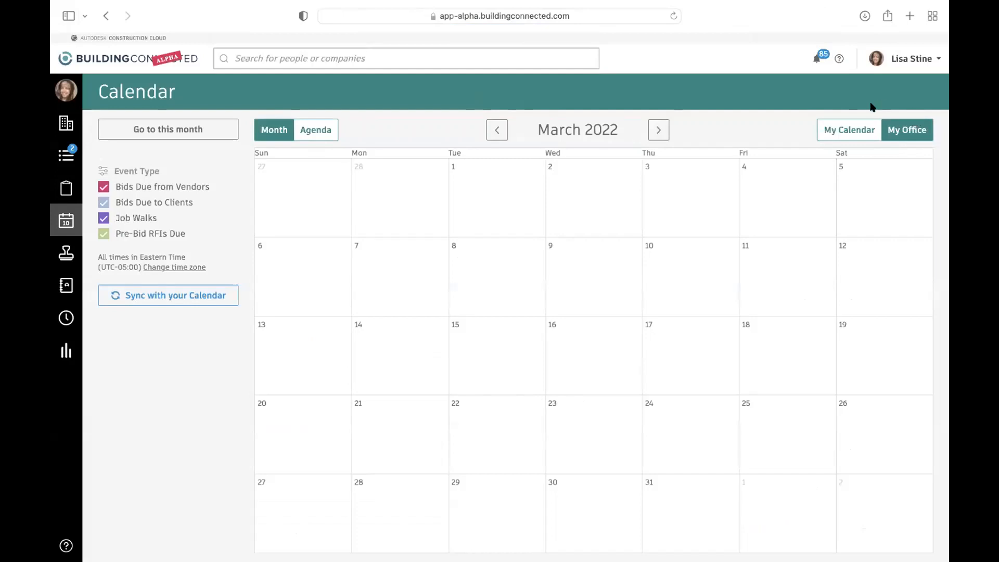
left_click(858, 127)
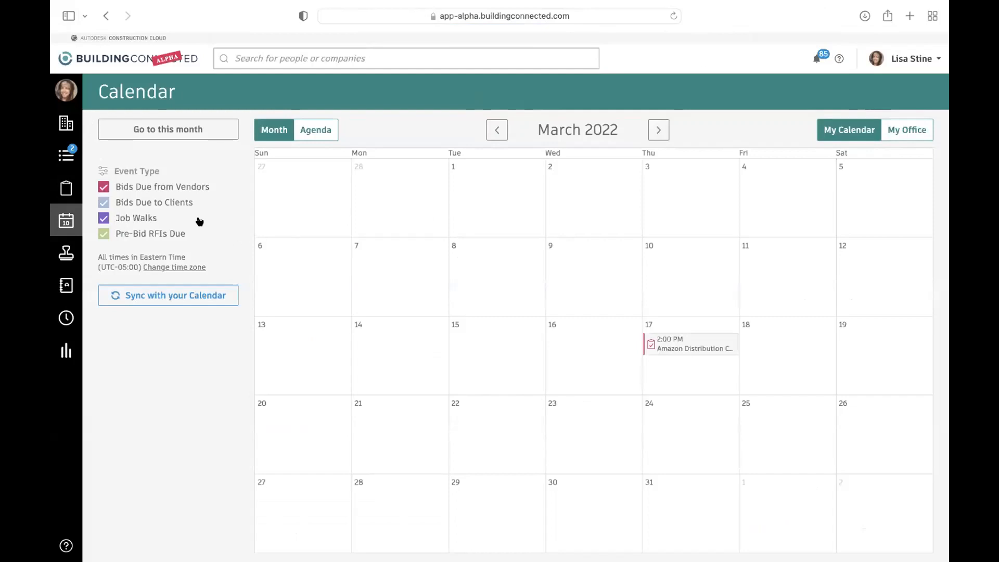
- Limit the calendar to Job Walks by excluding Bids Due from Vendors, Bids Due to Clients and Pre-Bid RFIs Due
left_click(103, 187)
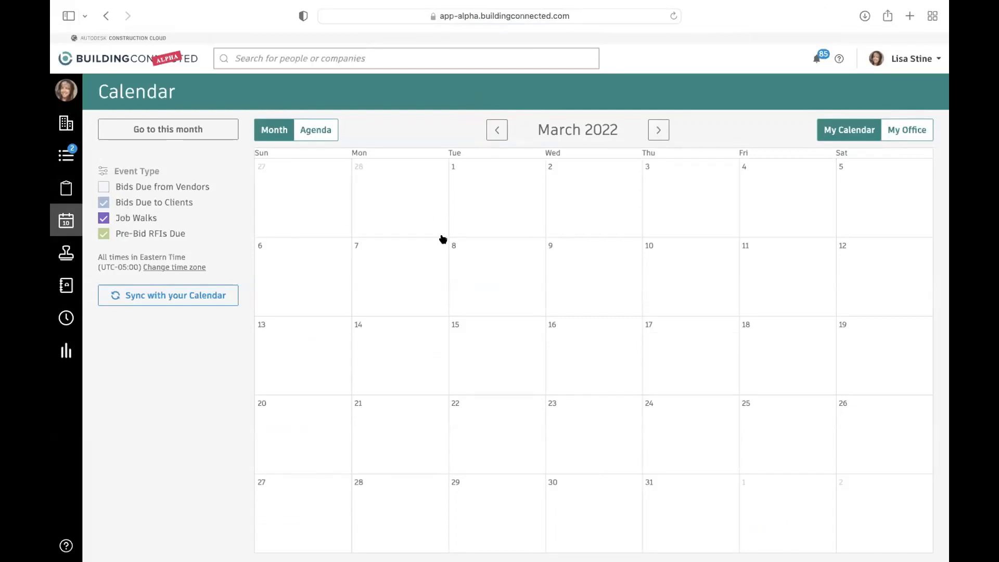
left_click(103, 202)
left_click(102, 233)
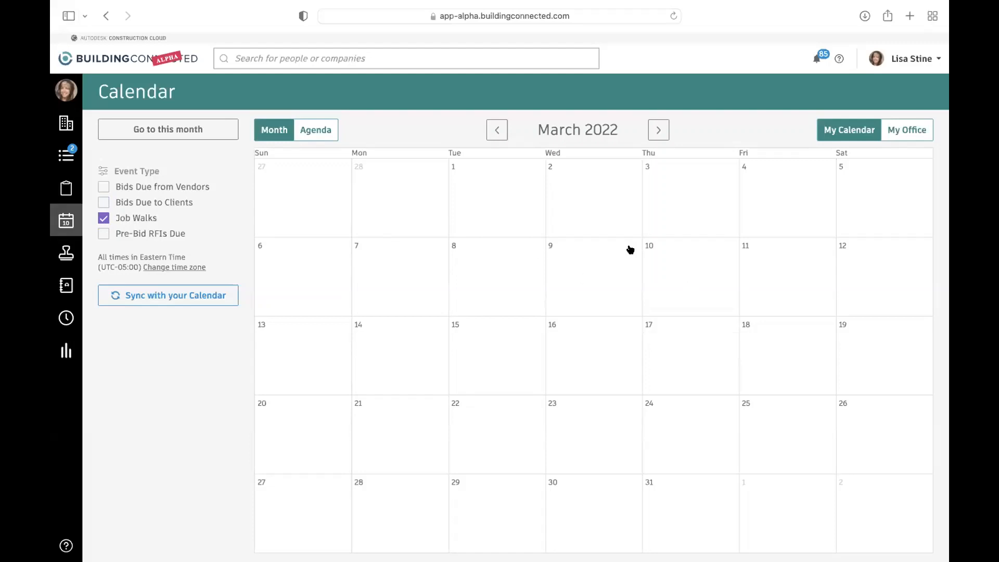
left_click(154, 303)
- Open the Bid History and look across the Bids Received columns from Vendor Name to Bid Package Name
mouse_move(62, 211)
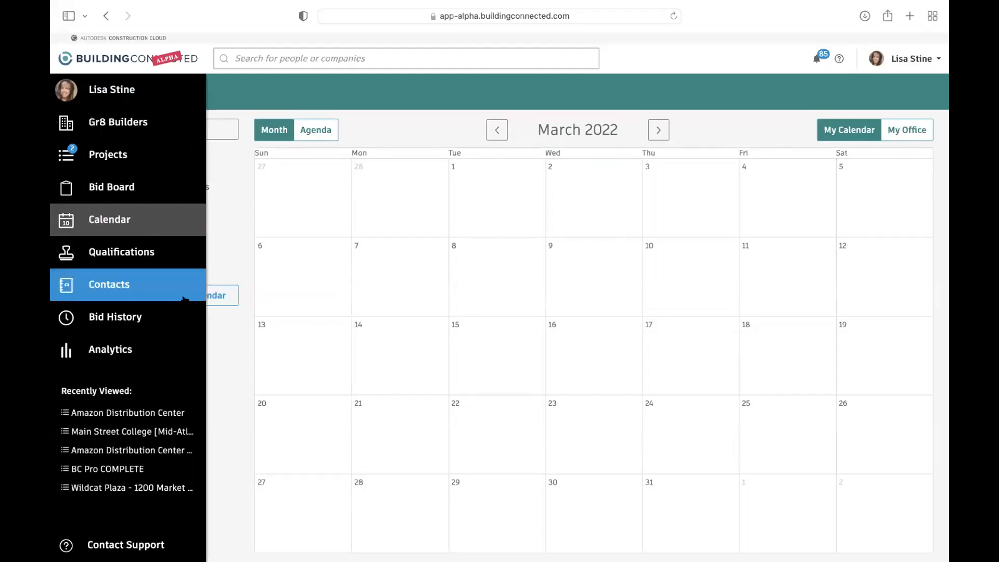
left_click(160, 323)
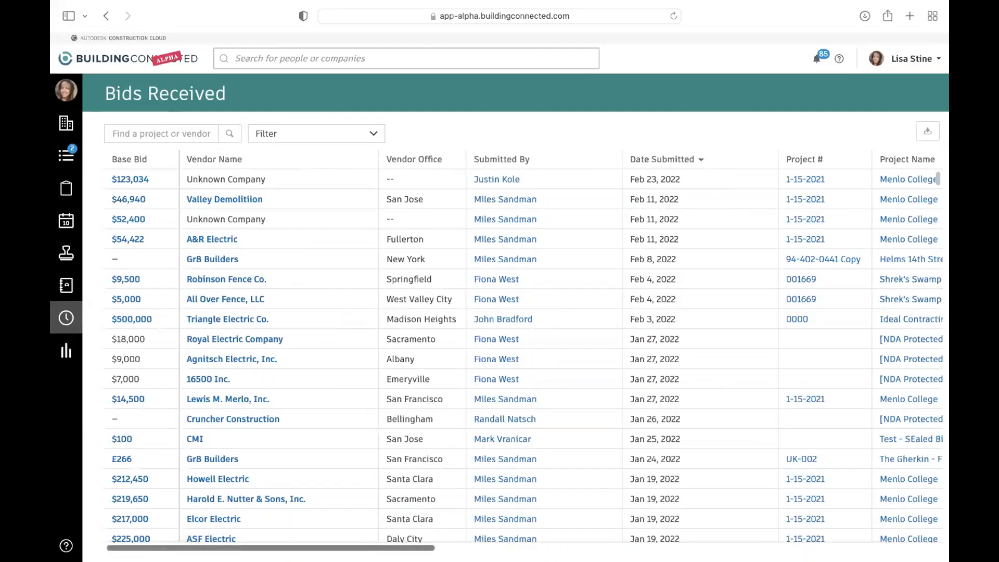
left_click_drag(416, 542, 501, 546)
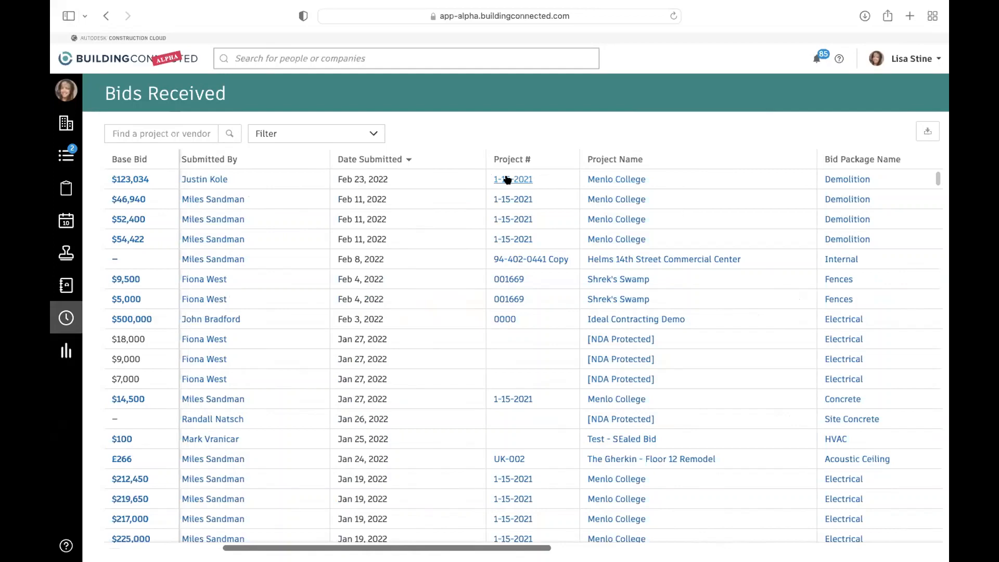
scroll(453, 530, "left", 3)
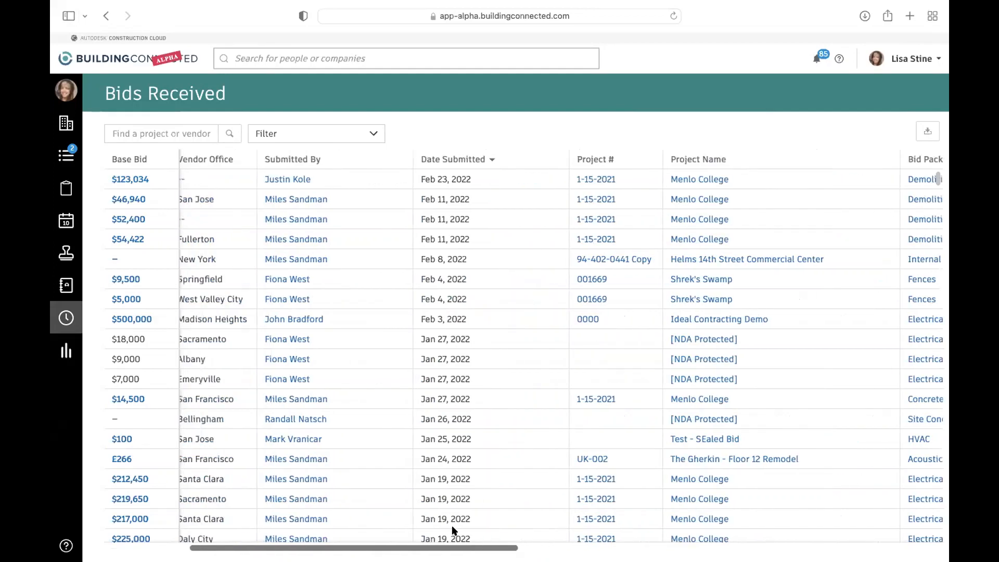
scroll(452, 531, "left", 7)
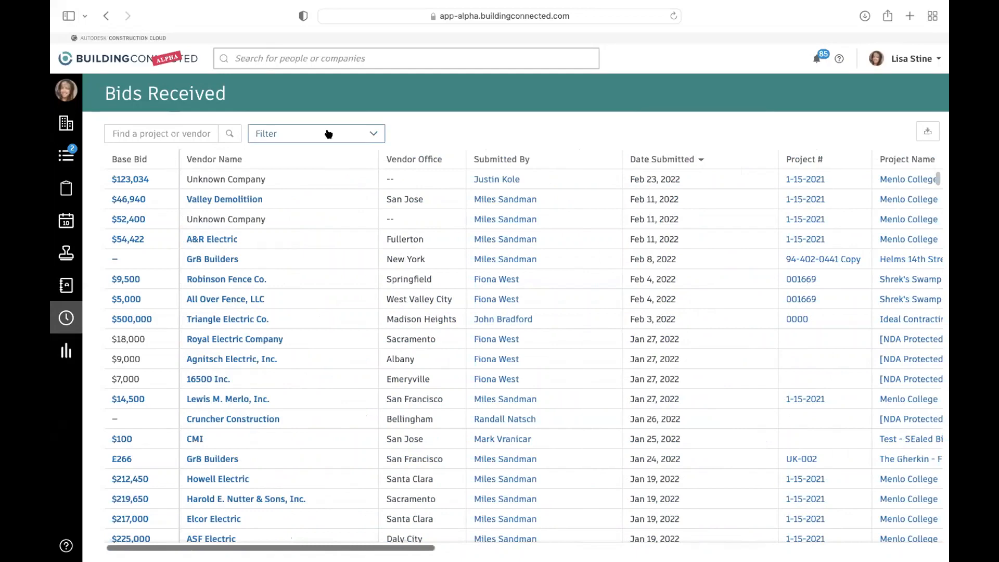
- Examine the filter categories for the received bids, including the list of clients
left_click(328, 133)
mouse_move(317, 243)
mouse_move(319, 180)
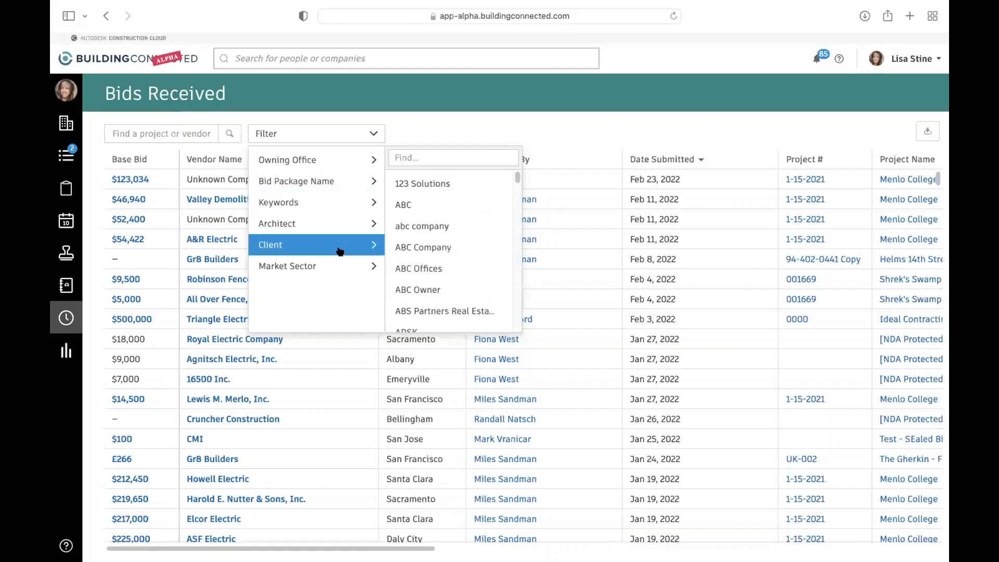
mouse_move(339, 260)
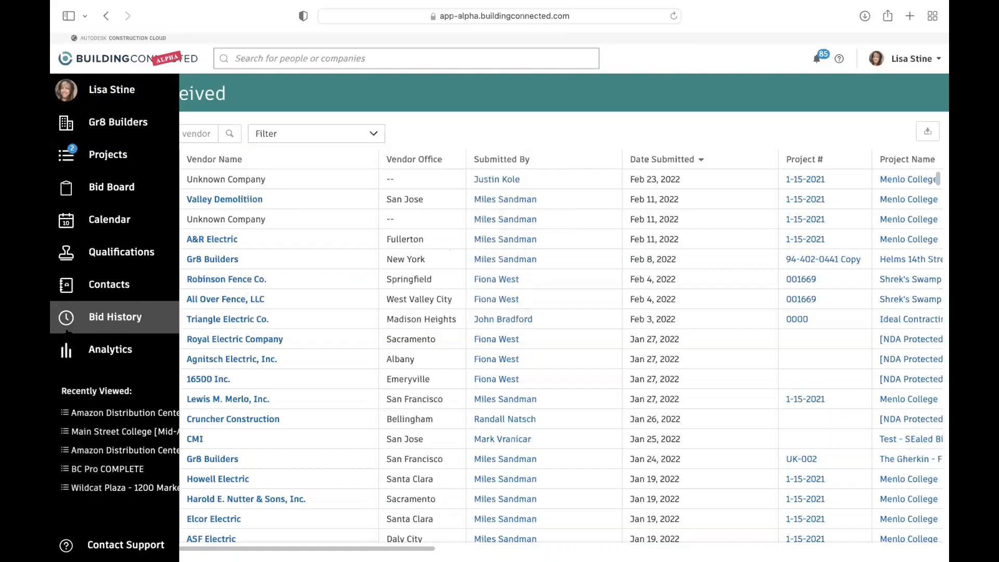
- Open the project Analytics and examine the charts for projects over time, locations, top clients, market sectors, account managers and lead estimators
left_click(114, 347)
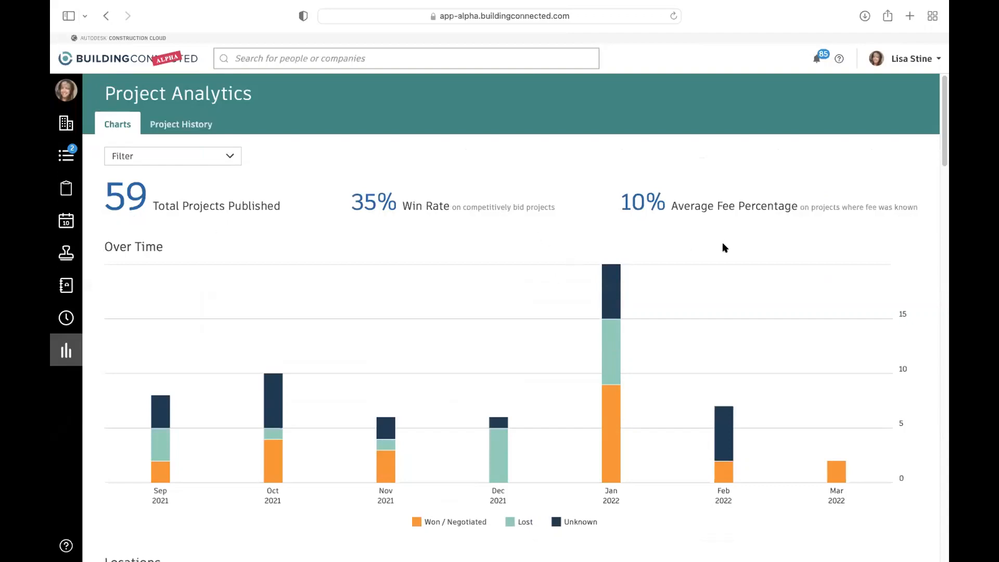
scroll(805, 319, "down", 3)
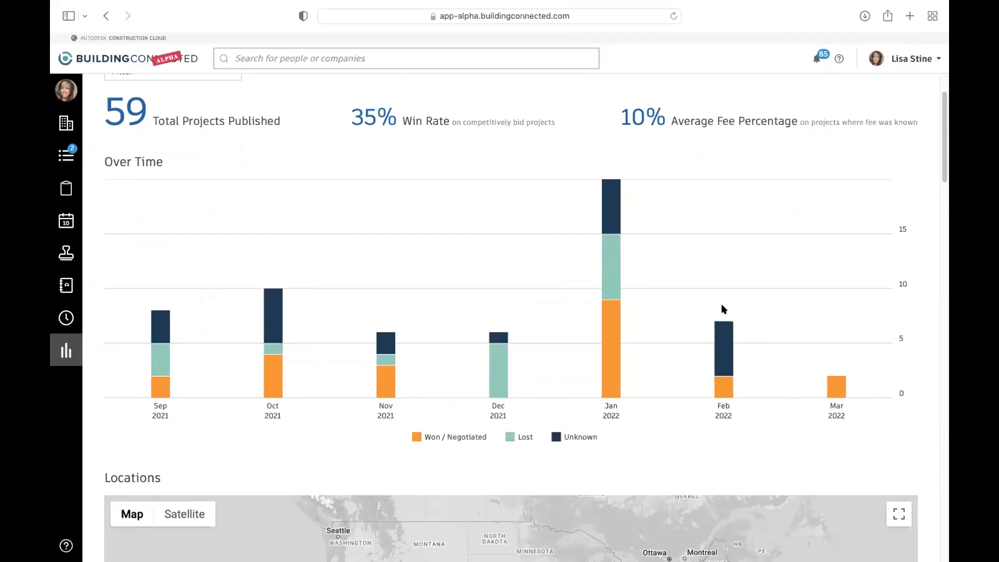
scroll(707, 333, "down", 1)
scroll(708, 334, "down", 8)
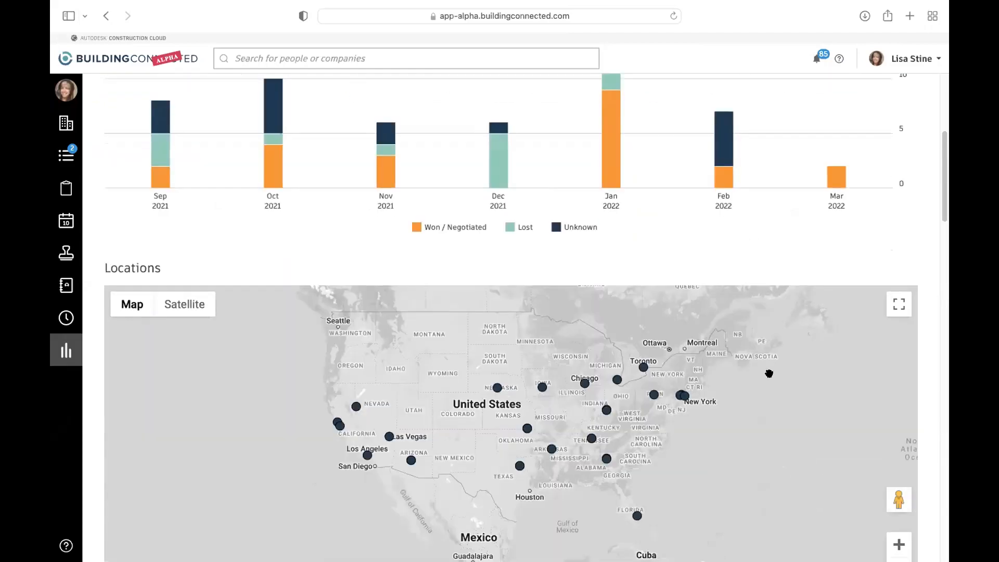
scroll(764, 425, "down", 1)
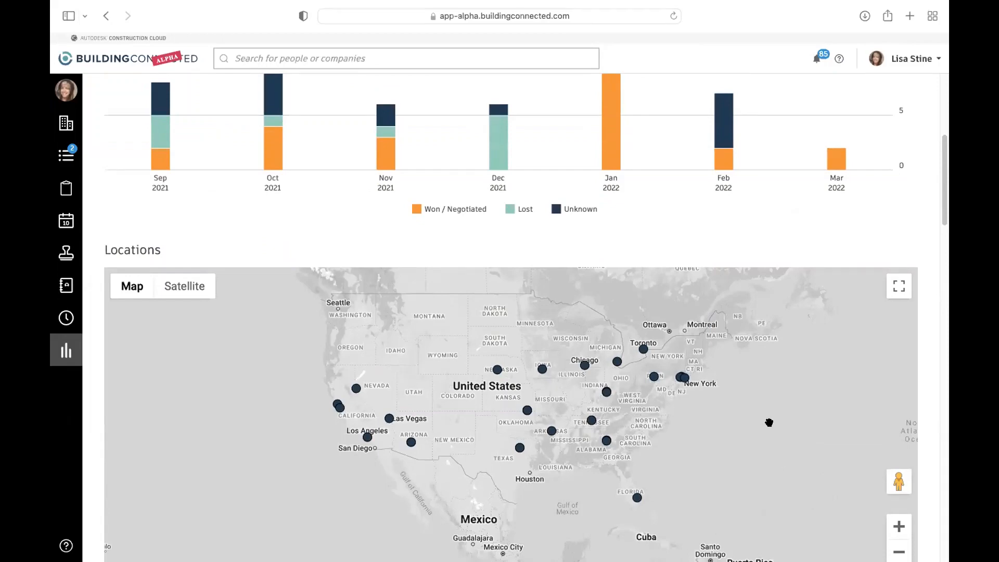
scroll(780, 403, "down", 10)
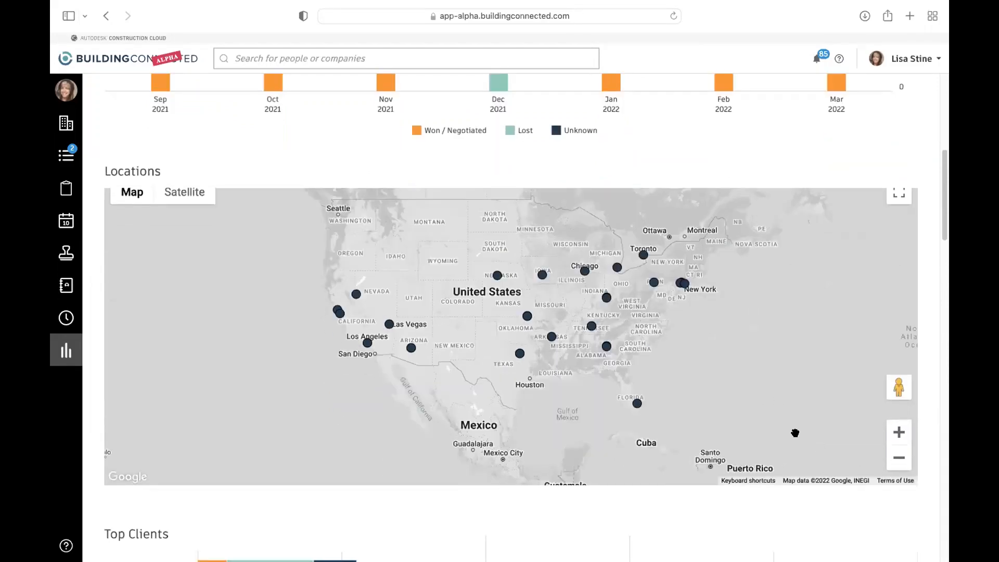
scroll(796, 436, "down", 12)
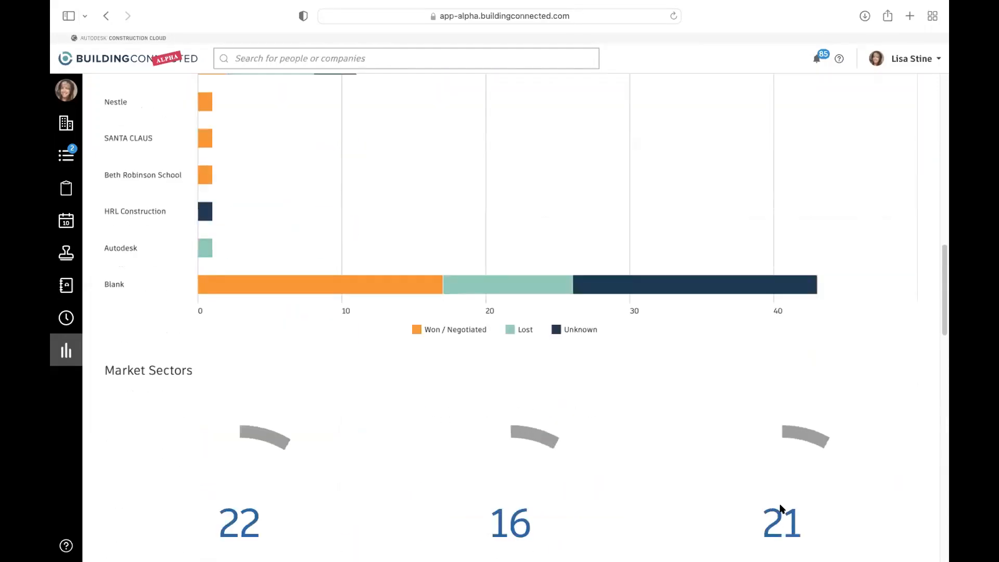
scroll(780, 507, "down", 4)
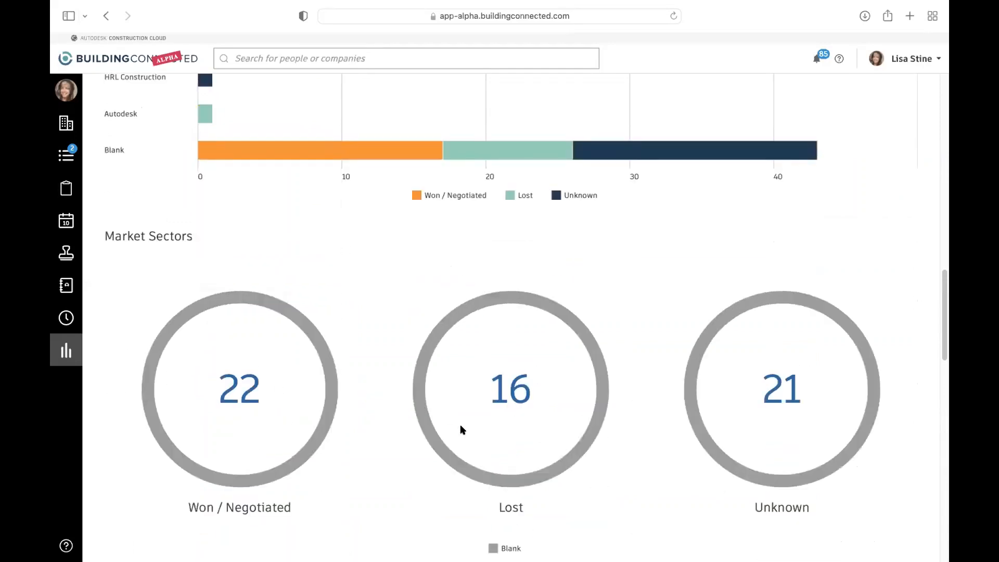
scroll(715, 481, "down", 2)
scroll(714, 480, "down", 9)
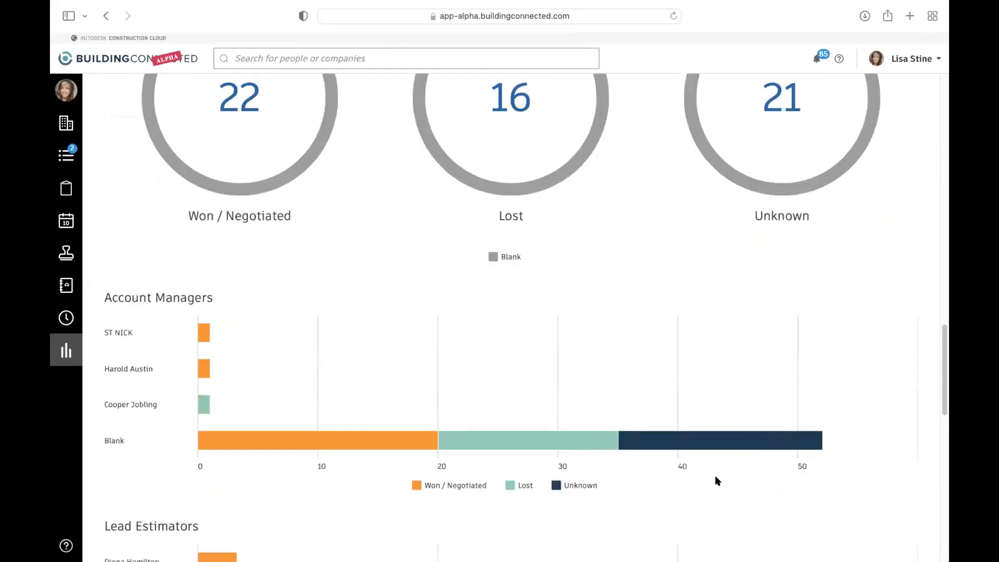
mouse_move(677, 429)
scroll(677, 430, "down", 20)
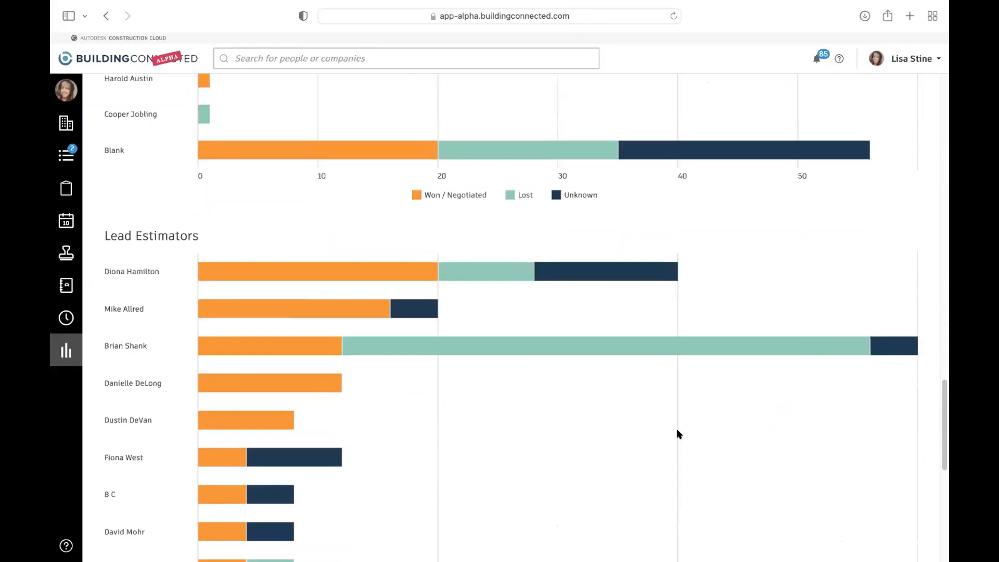
scroll(677, 432, "down", 5)
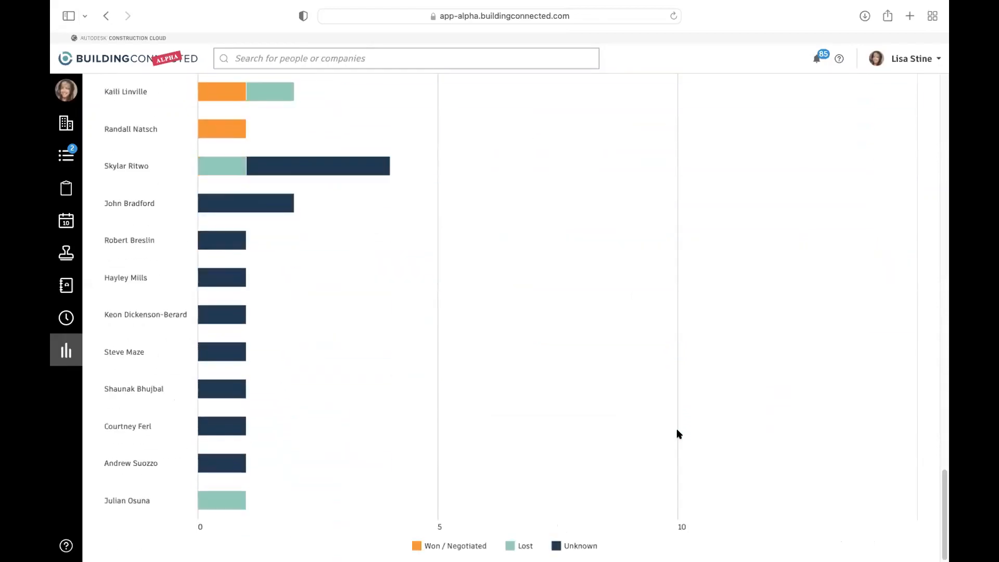
scroll(676, 431, "up", 20)
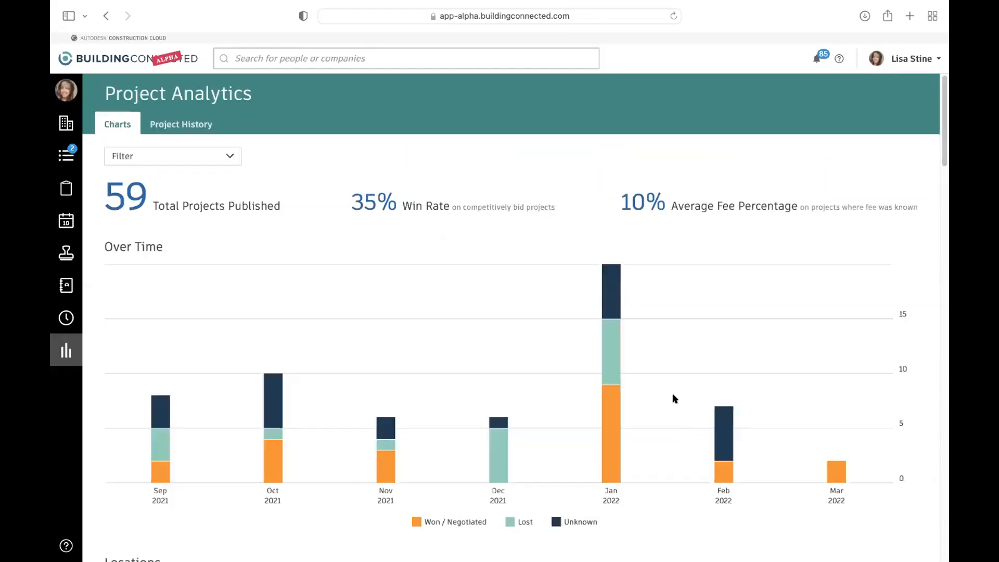
- Examine the Project Analytics filter options for Owning Office, Account Manager and Client, and leave the charts unfiltered
left_click(162, 154)
mouse_move(181, 206)
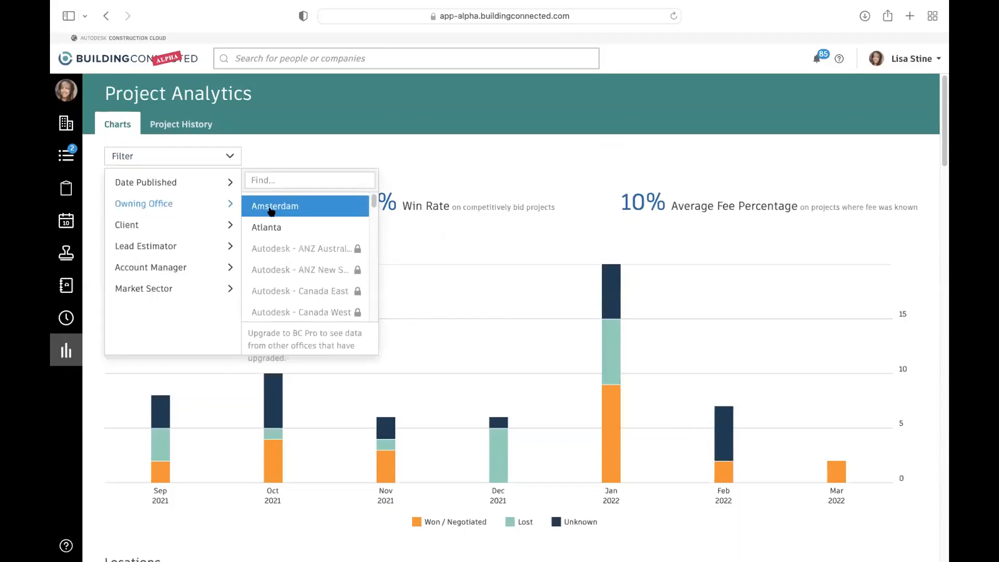
mouse_move(222, 223)
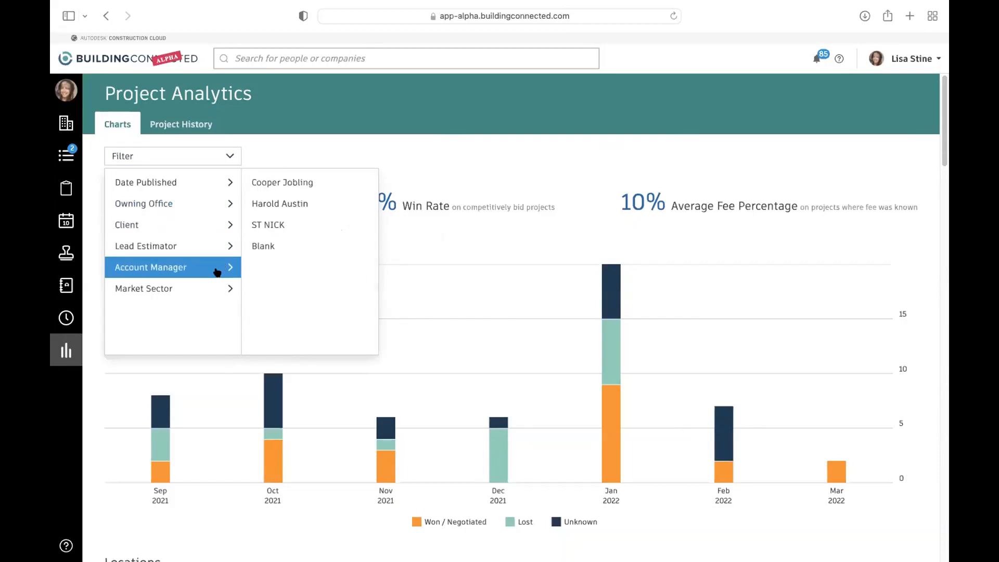
mouse_move(214, 282)
mouse_move(213, 264)
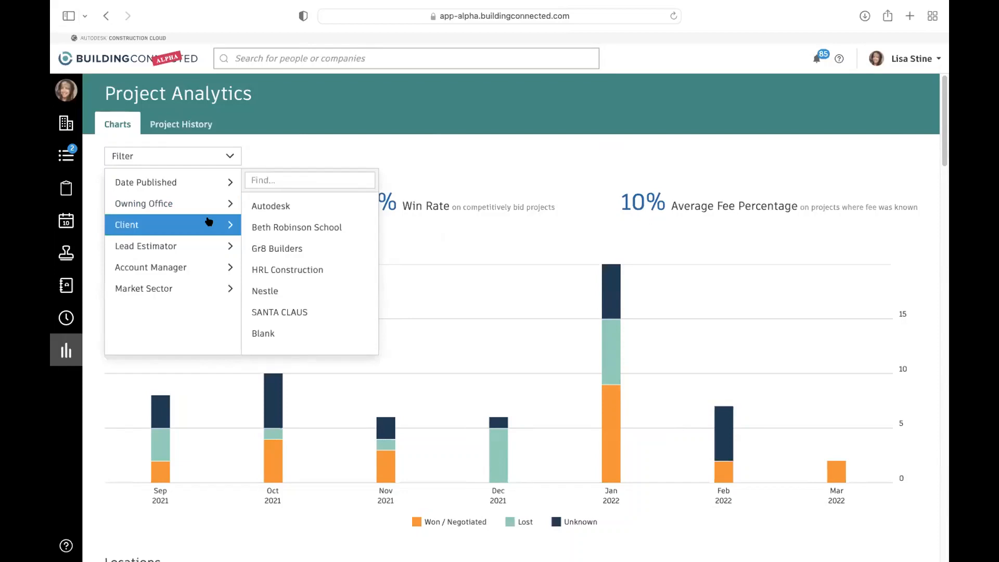
left_click(503, 134)
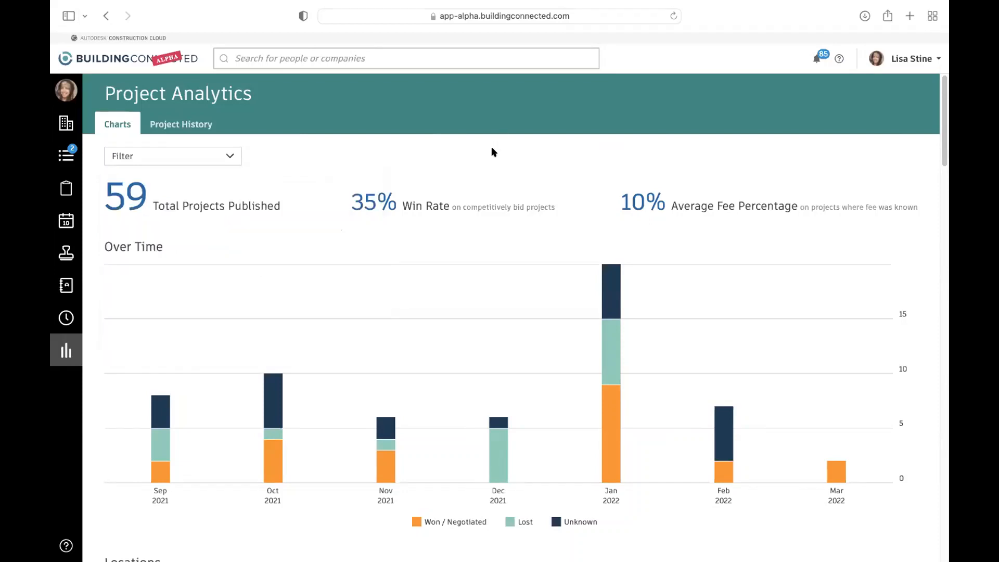